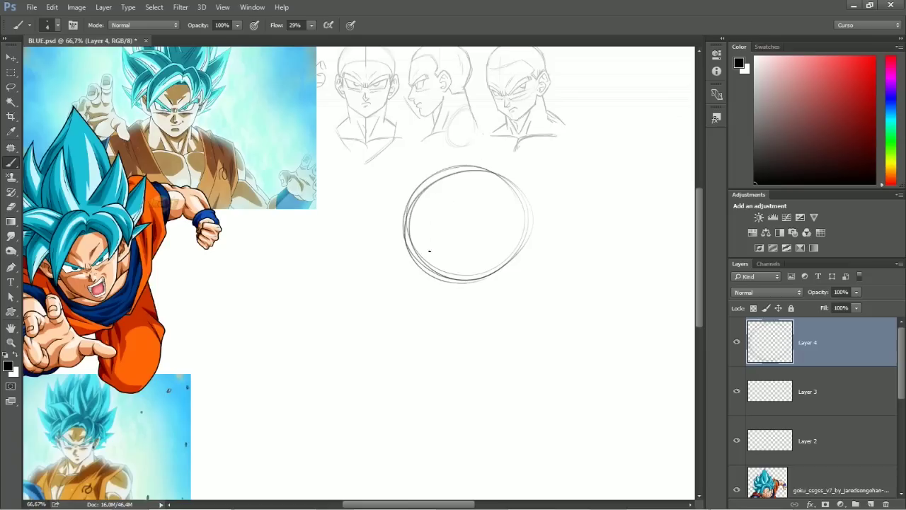
# On Layer 4, sketch the face sides, jawline and ear around the head circle, and rough in the first neck lines.
pyautogui.moveTo(407, 220); pyautogui.dragTo(411, 320)
pyautogui.moveTo(395, 267); pyautogui.dragTo(419, 329)
pyautogui.moveTo(404, 207); pyautogui.dragTo(418, 329)
pyautogui.moveTo(415, 330); pyautogui.dragTo(436, 330)
pyautogui.moveTo(535, 231)
pyautogui.mouseDown()
pyautogui.moveTo(538, 275)
pyautogui.moveTo(510, 286)
pyautogui.moveTo(509, 302)
pyautogui.moveTo(446, 329)
pyautogui.moveTo(416, 329)
pyautogui.moveTo(444, 358)
pyautogui.moveTo(542, 340)
pyautogui.moveTo(454, 388)
pyautogui.moveTo(464, 365)
pyautogui.mouseUp()
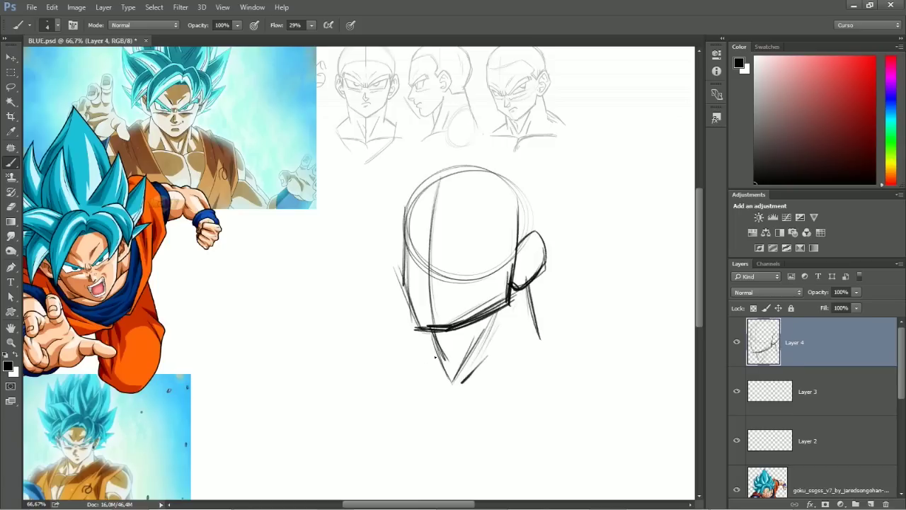
# Sketch the neck muscles, the collarbone lines and the slope from the neck down to the shoulder.
pyautogui.moveTo(394, 386); pyautogui.dragTo(541, 398)
pyautogui.moveTo(459, 401)
pyautogui.mouseDown()
pyautogui.moveTo(488, 326)
pyautogui.moveTo(460, 401)
pyautogui.mouseUp()
pyautogui.moveTo(494, 364); pyautogui.dragTo(480, 401)
pyautogui.moveTo(434, 334); pyautogui.dragTo(453, 401)
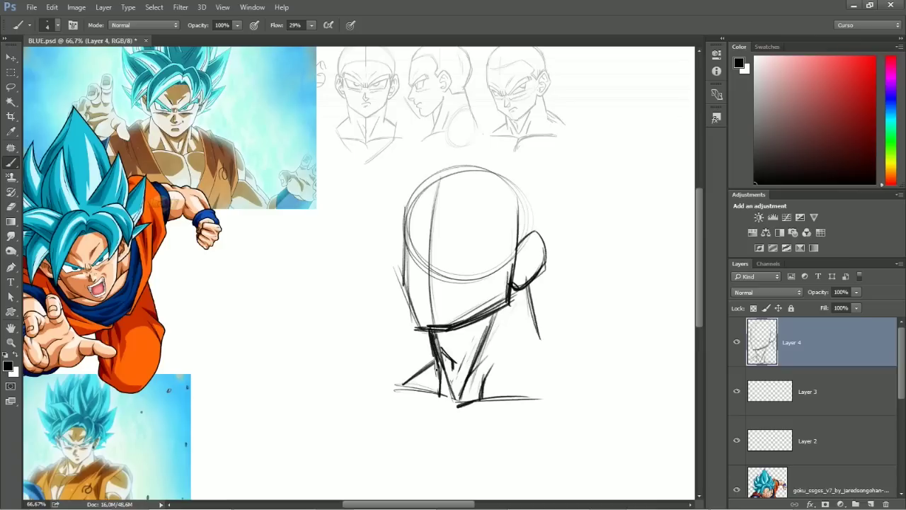
pyautogui.moveTo(542, 340)
pyautogui.mouseDown()
pyautogui.moveTo(538, 371)
pyautogui.moveTo(548, 382)
pyautogui.mouseUp()
# Thin out the heavy jawline strokes with the Eraser and redraw the jaw as a cleaner line.
pyautogui.press('e')
pyautogui.moveTo(442, 328); pyautogui.dragTo(508, 303)
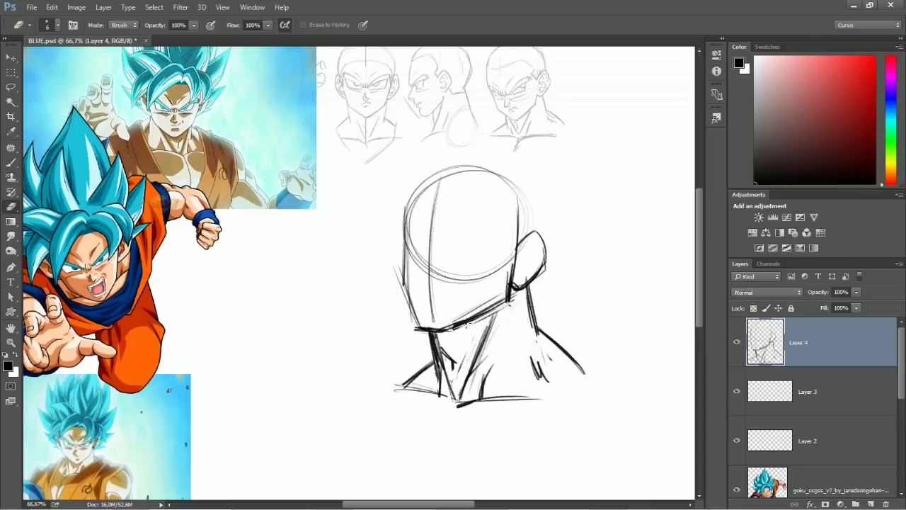
pyautogui.moveTo(454, 322); pyautogui.dragTo(496, 301)
pyautogui.press('b')
# Erase the rough strokes where the ear meets the head and redraw the edge in front of the ear.
pyautogui.press('e')
pyautogui.moveTo(515, 259); pyautogui.dragTo(511, 287)
pyautogui.press('b')
pyautogui.moveTo(514, 253)
pyautogui.mouseDown()
pyautogui.moveTo(525, 286)
pyautogui.moveTo(518, 295)
pyautogui.mouseUp()
pyautogui.press('e')
pyautogui.moveTo(514, 233); pyautogui.dragTo(518, 288)
# Erase the rough strokes on the far side of the face and redraw its contour as a firm line.
pyautogui.press('b')
pyautogui.moveTo(412, 228); pyautogui.dragTo(415, 327)
pyautogui.press('e')
pyautogui.moveTo(404, 221); pyautogui.dragTo(403, 281)
pyautogui.press('b')
pyautogui.moveTo(405, 224); pyautogui.dragTo(405, 292)
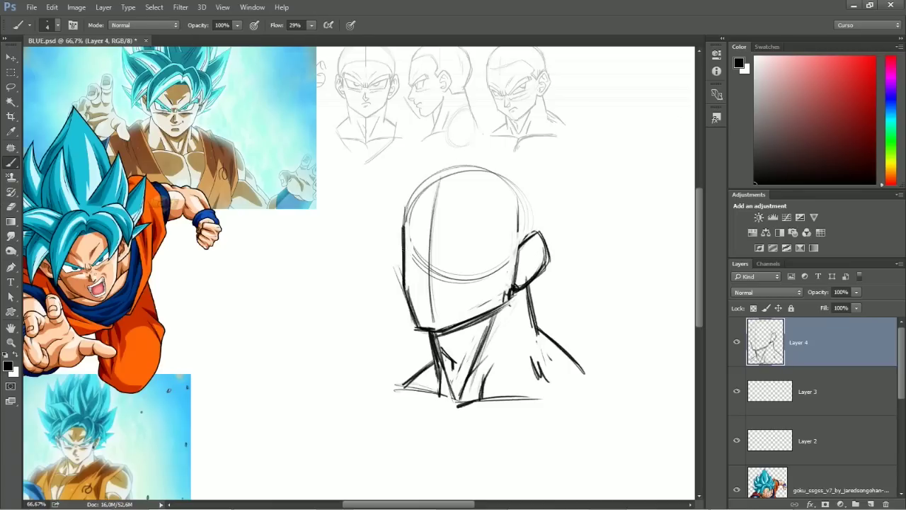
# Sketch the eye guideline, nose and smirking mouth, and clean up the chin corner with the Eraser.
pyautogui.moveTo(411, 255)
pyautogui.mouseDown()
pyautogui.moveTo(535, 252)
pyautogui.moveTo(390, 248)
pyautogui.moveTo(432, 247)
pyautogui.mouseUp()
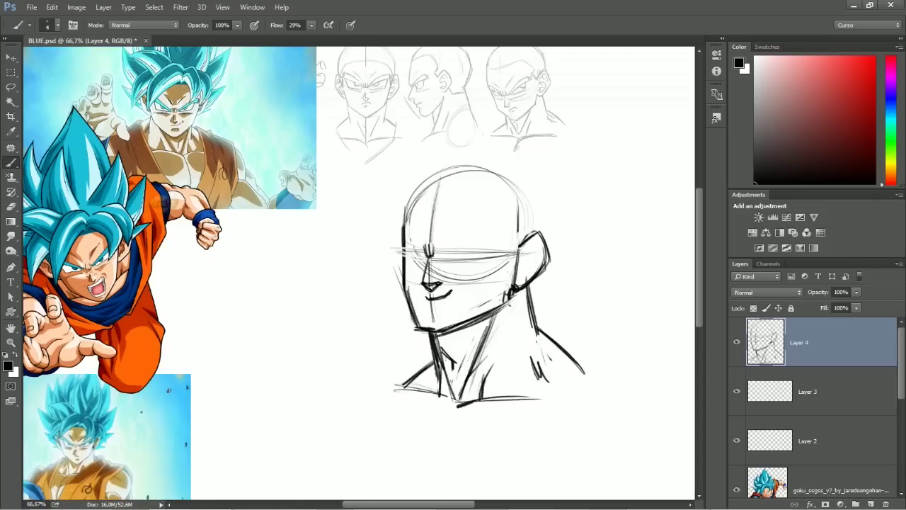
pyautogui.press('e')
pyautogui.moveTo(417, 283)
pyautogui.mouseDown()
pyautogui.moveTo(411, 330)
pyautogui.moveTo(435, 339)
pyautogui.mouseUp()
pyautogui.press('b')
# Sketch the V-shaped gi collar below the neck and rough in the outer curve of the far shoulder.
pyautogui.scroll(-2, 463, 409)
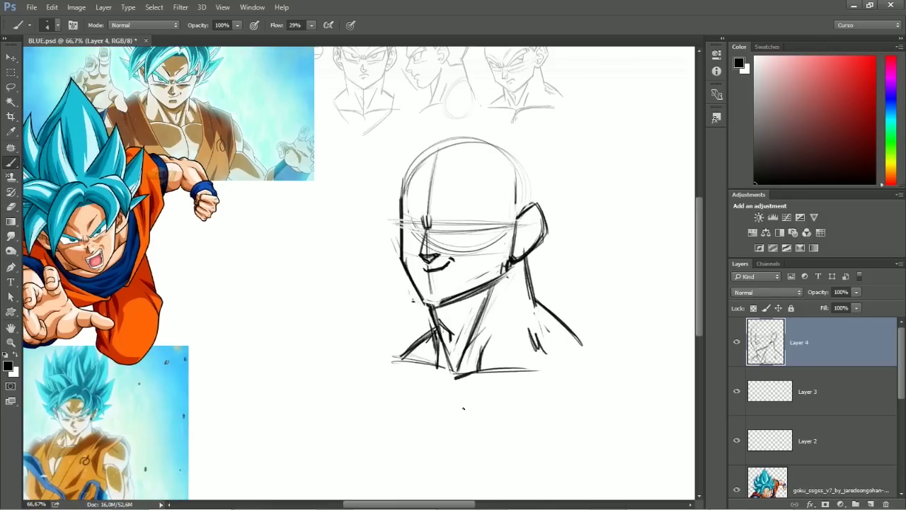
pyautogui.moveTo(447, 430); pyautogui.dragTo(507, 351)
pyautogui.moveTo(464, 395); pyautogui.dragTo(575, 309)
pyautogui.moveTo(485, 369); pyautogui.dragTo(556, 319)
pyautogui.moveTo(423, 316)
pyautogui.mouseDown()
pyautogui.moveTo(418, 440)
pyautogui.moveTo(363, 478)
pyautogui.mouseUp()
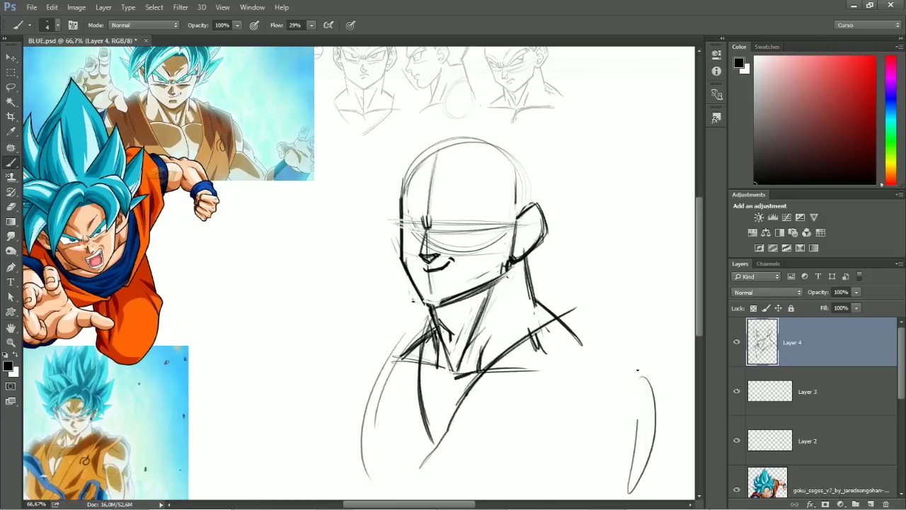
# Block in both rounded shoulders and the upper arms with loose curved strokes.
pyautogui.scroll(-2, 464, 408)
pyautogui.moveTo(645, 330); pyautogui.dragTo(639, 383)
pyautogui.moveTo(411, 319); pyautogui.dragTo(330, 425)
pyautogui.moveTo(422, 349); pyautogui.dragTo(366, 469)
pyautogui.moveTo(401, 323); pyautogui.dragTo(336, 432)
pyautogui.moveTo(623, 327); pyautogui.dragTo(637, 445)
# Sketch the gi's shoulder straps and armhole edges over both shoulders.
pyautogui.moveTo(517, 248); pyautogui.dragTo(520, 283)
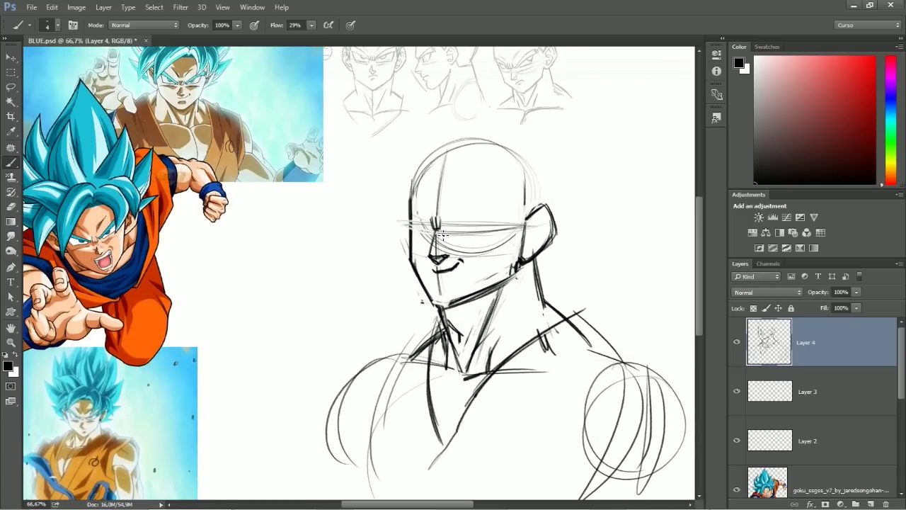
pyautogui.moveTo(576, 453); pyautogui.dragTo(654, 363)
pyautogui.moveTo(563, 391); pyautogui.dragTo(593, 338)
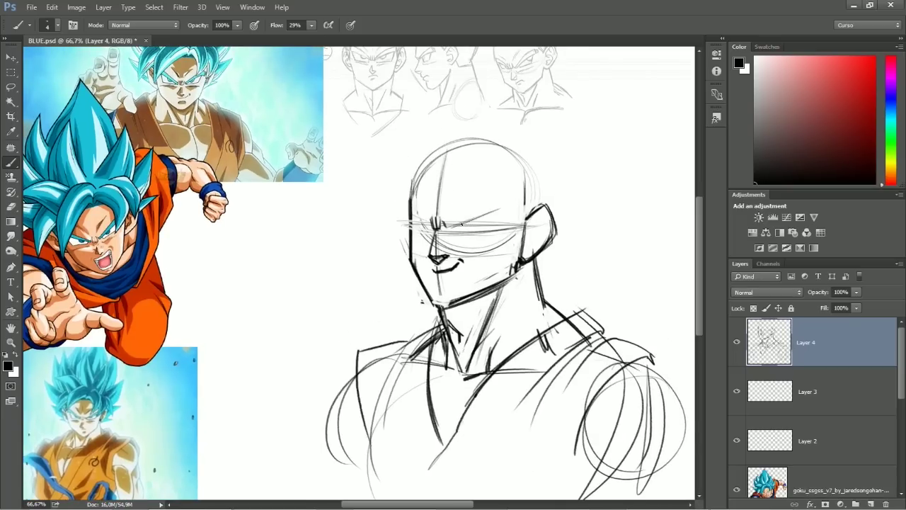
# Draw the angry slanted eyebrows and the frown lines above the nose, cleaning up with the Eraser.
pyautogui.moveTo(423, 207)
pyautogui.mouseDown()
pyautogui.moveTo(414, 228)
pyautogui.moveTo(410, 214)
pyautogui.mouseUp()
pyautogui.press('e')
pyautogui.press('b')
pyautogui.press('e')
pyautogui.press('b')
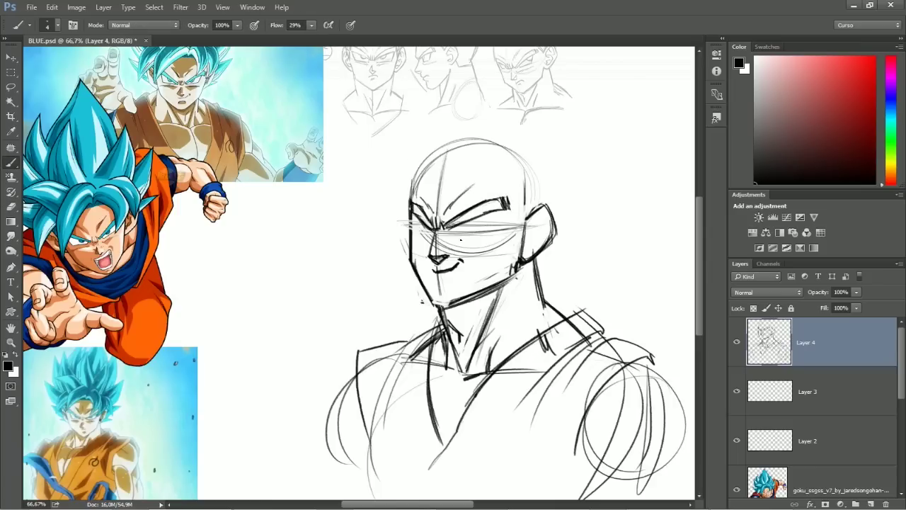
# Erase the guideline strokes under the eyebrows and outline both narrow eyes.
pyautogui.press('e')
pyautogui.moveTo(455, 233); pyautogui.dragTo(494, 228)
pyautogui.press('b')
pyautogui.press('e')
pyautogui.press('b')
pyautogui.press('e')
pyautogui.moveTo(410, 221)
pyautogui.mouseDown()
pyautogui.moveTo(409, 201)
pyautogui.moveTo(409, 230)
pyautogui.moveTo(438, 237)
pyautogui.moveTo(435, 244)
pyautogui.mouseUp()
pyautogui.press('b')
pyautogui.press('e')
pyautogui.press('b')
pyautogui.press('e')
pyautogui.press('b')
pyautogui.press('e')
pyautogui.press('b')
# Redraw the far-side face contour from the brow down to the cheek, erasing the leftover rough lines.
pyautogui.moveTo(409, 197)
pyautogui.mouseDown()
pyautogui.moveTo(412, 243)
pyautogui.moveTo(411, 210)
pyautogui.moveTo(412, 267)
pyautogui.mouseUp()
pyautogui.press('e')
pyautogui.press('b')
pyautogui.press('e')
pyautogui.press('b')
pyautogui.press('e')
pyautogui.press('b')
# Erase the messy strokes below the chin and redraw the front line of the neck.
pyautogui.press('e')
pyautogui.moveTo(440, 303); pyautogui.dragTo(454, 344)
pyautogui.press('b')
pyautogui.press('e')
pyautogui.press('b')
# Redraw the jawline from the chin up to the ear and trim its excess strokes.
pyautogui.moveTo(450, 308)
pyautogui.mouseDown()
pyautogui.moveTo(462, 331)
pyautogui.moveTo(520, 278)
pyautogui.moveTo(520, 264)
pyautogui.mouseUp()
pyautogui.press('e')
pyautogui.press('b')
pyautogui.press('e')
pyautogui.press('b')
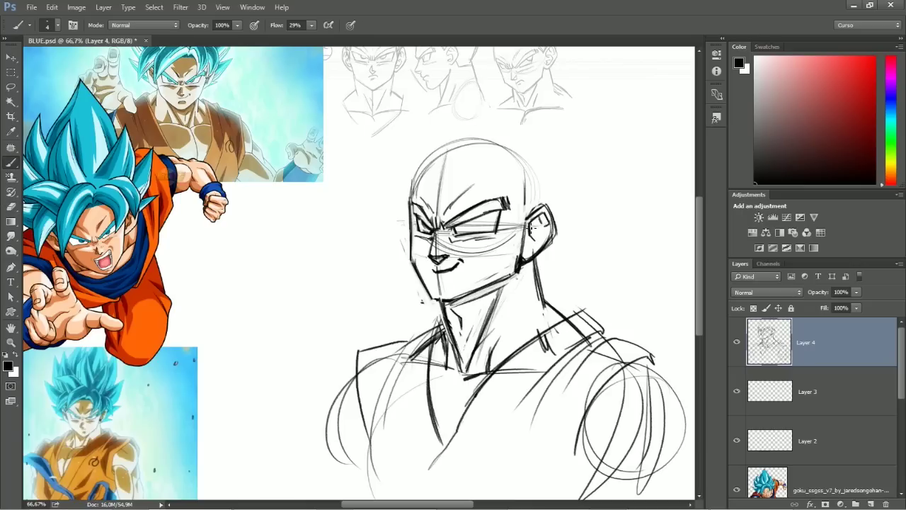
# Draw the inner folds of the ear and refine its outer contour, alternating between Brush and Eraser.
pyautogui.press('e')
pyautogui.press('b')
pyautogui.press('e')
pyautogui.press('b')
pyautogui.press('e')
pyautogui.press('b')
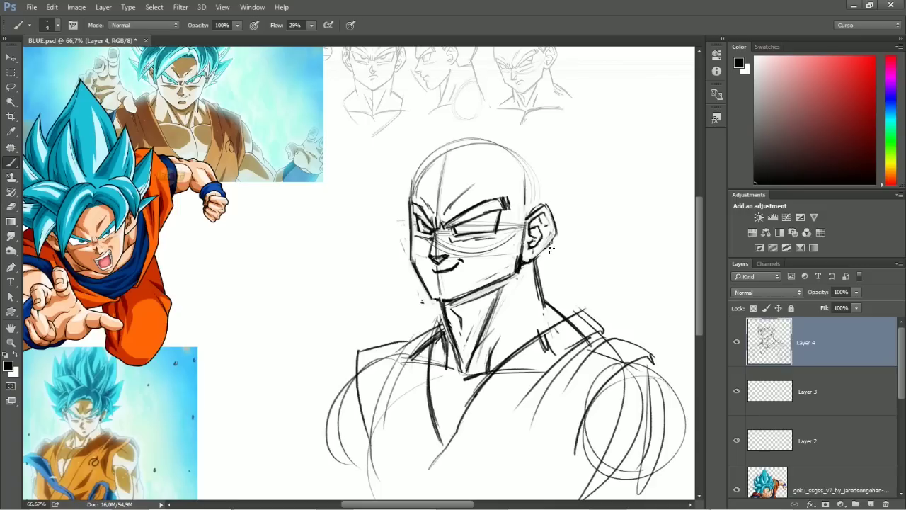
pyautogui.press('e')
pyautogui.press('b')
pyautogui.press('e')
pyautogui.press('b')
pyautogui.press('e')
pyautogui.press('b')
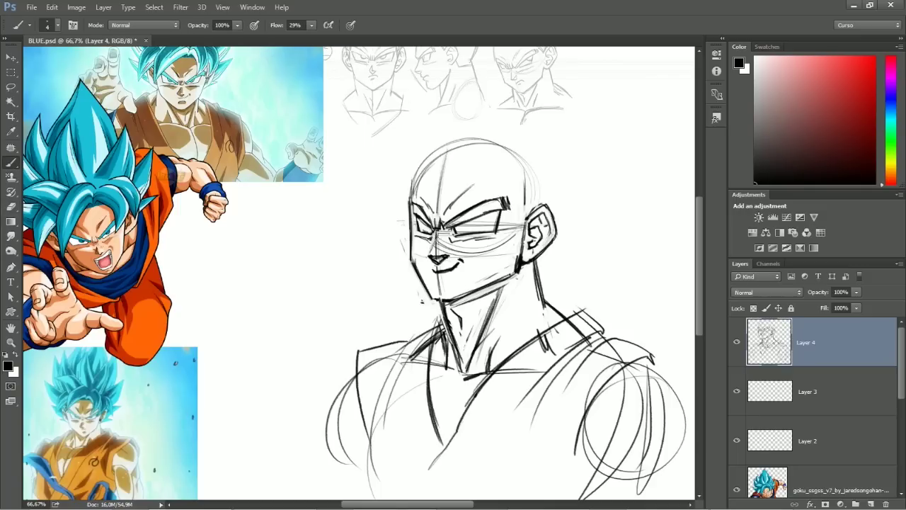
# Refine the tip of the nose and the mouth line by erasing and redrawing their strokes.
pyautogui.press('e')
pyautogui.press('b')
pyautogui.press('e')
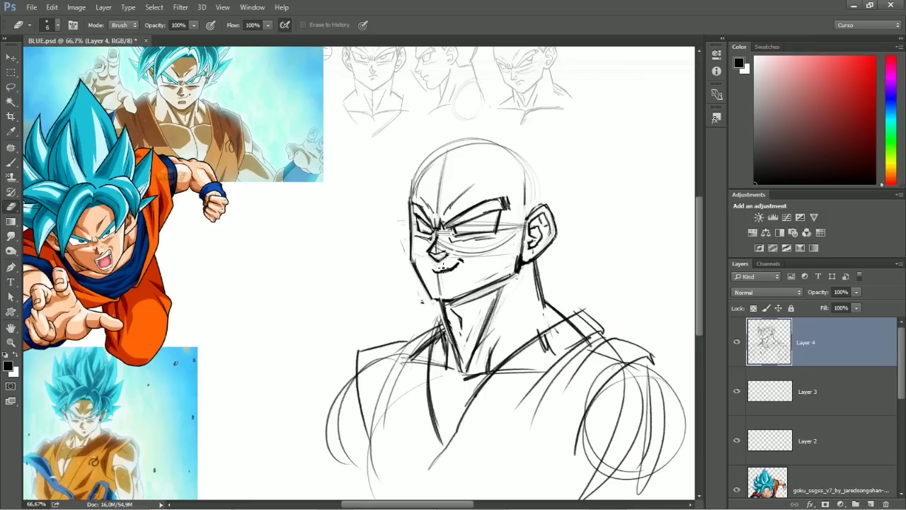
pyautogui.press('l')
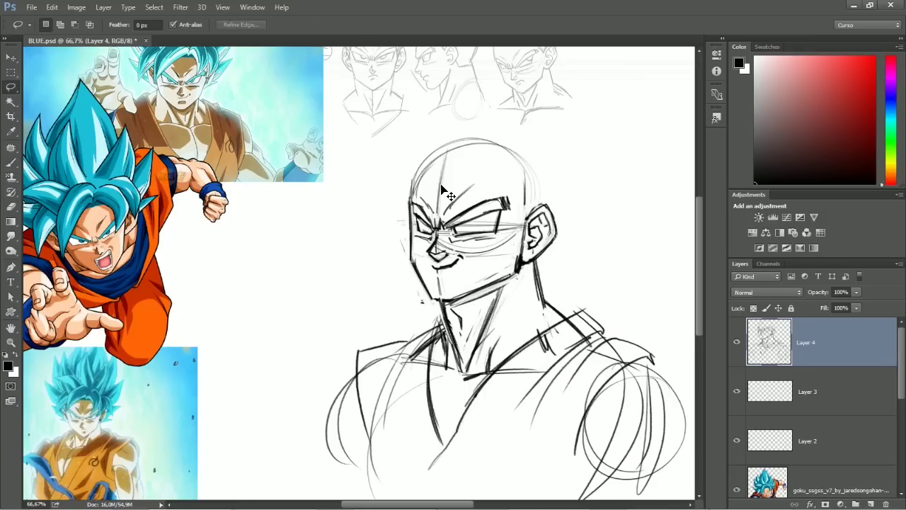
# Draw the iris in the near eye, and clean up the jawline with the Eraser and Brush.
pyautogui.press('b')
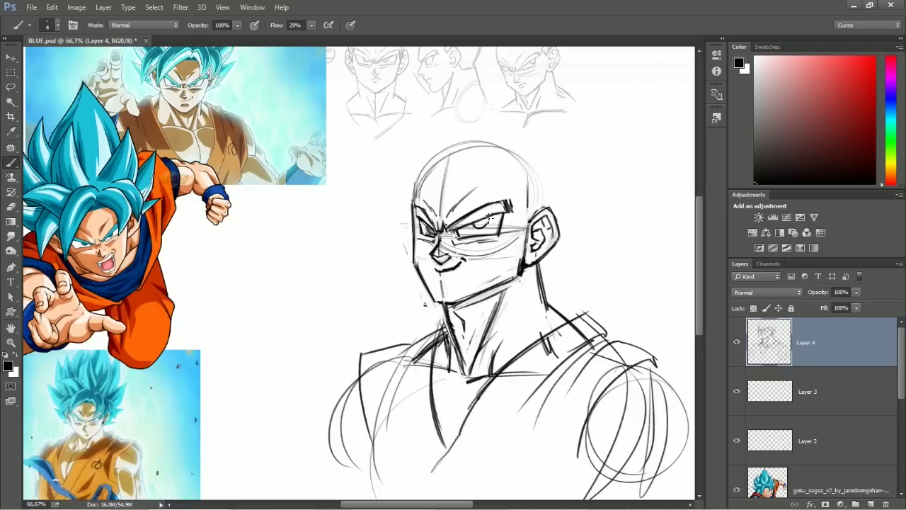
pyautogui.moveTo(482, 174); pyautogui.dragTo(481, 189)
pyautogui.press('e')
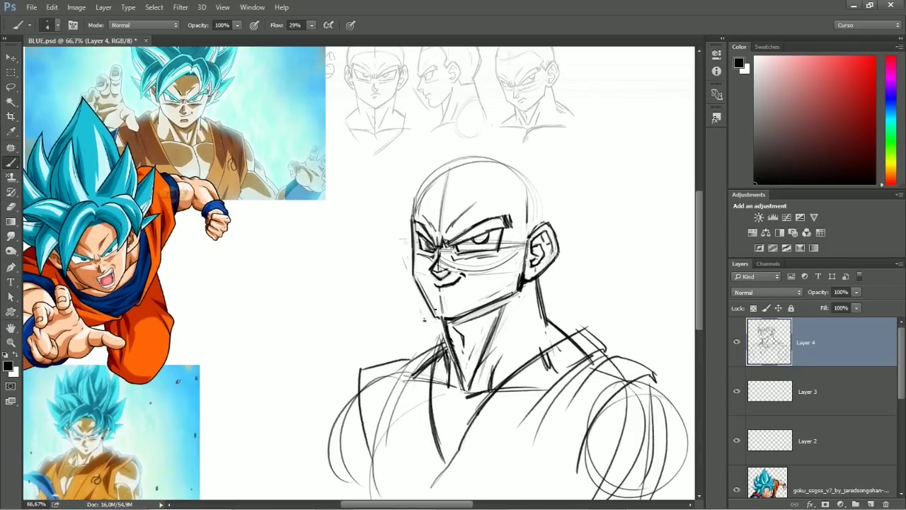
pyautogui.press('b')
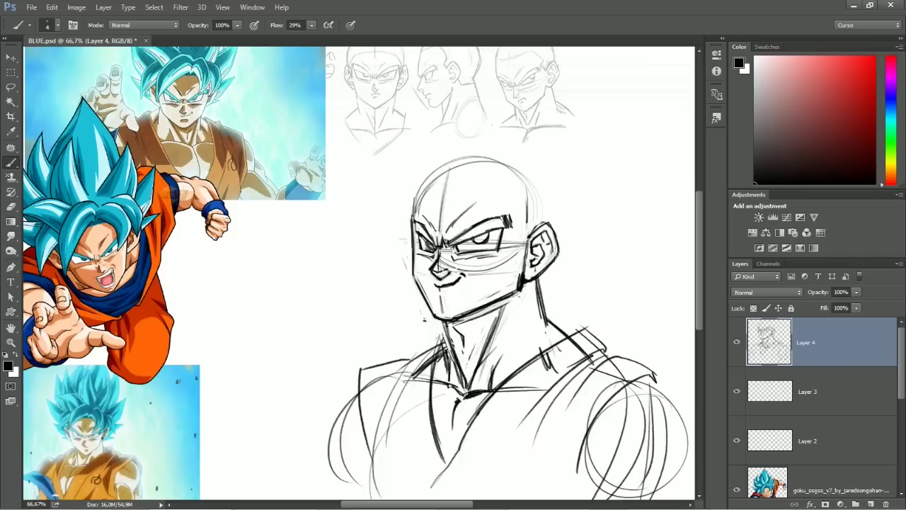
# Sketch the belt band across the waist and the side edges of the gi running down to it.
pyautogui.moveTo(462, 414)
pyautogui.mouseDown()
pyautogui.moveTo(482, 285)
pyautogui.moveTo(428, 368)
pyautogui.moveTo(428, 414)
pyautogui.moveTo(577, 409)
pyautogui.mouseUp()
pyautogui.moveTo(639, 361); pyautogui.dragTo(601, 421)
pyautogui.moveTo(425, 423); pyautogui.dragTo(620, 419)
pyautogui.moveTo(400, 429); pyautogui.dragTo(609, 433)
pyautogui.moveTo(382, 254)
pyautogui.mouseDown()
pyautogui.moveTo(412, 400)
pyautogui.moveTo(428, 415)
pyautogui.mouseUp()
pyautogui.moveTo(645, 345)
pyautogui.mouseDown()
pyautogui.moveTo(577, 415)
pyautogui.moveTo(623, 414)
pyautogui.mouseUp()
pyautogui.moveTo(621, 361); pyautogui.dragTo(566, 413)
# Draw the crossing gi lapels down to the belt and add fabric folds across the chest.
pyautogui.moveTo(578, 241); pyautogui.dragTo(508, 334)
pyautogui.moveTo(534, 297); pyautogui.dragTo(455, 382)
pyautogui.moveTo(407, 404); pyautogui.dragTo(564, 370)
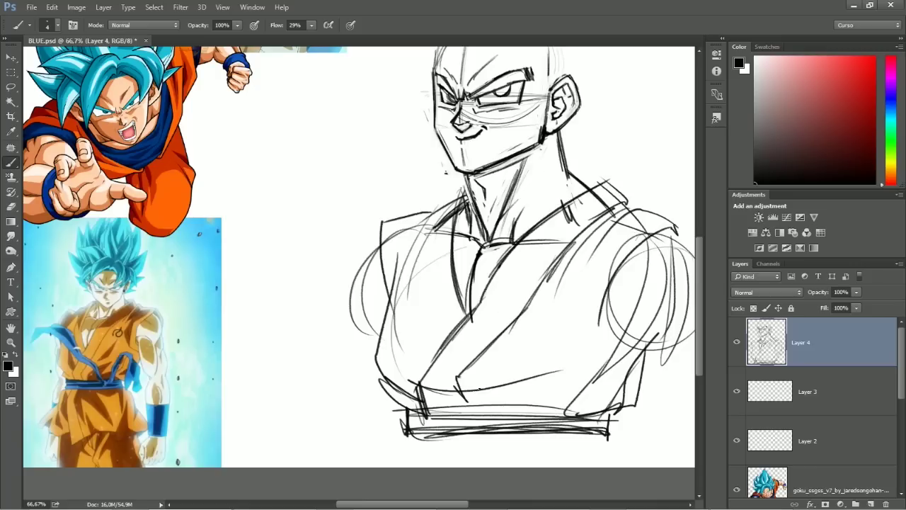
pyautogui.moveTo(448, 399); pyautogui.dragTo(583, 388)
pyautogui.moveTo(491, 381); pyautogui.dragTo(614, 327)
pyautogui.moveTo(422, 276)
pyautogui.mouseDown()
pyautogui.moveTo(506, 202)
pyautogui.moveTo(485, 100)
pyautogui.moveTo(536, 284)
pyautogui.moveTo(469, 174)
pyautogui.mouseUp()
# Draw a larger skull outline over the top of the head, extending down to the ear.
pyautogui.press('v')
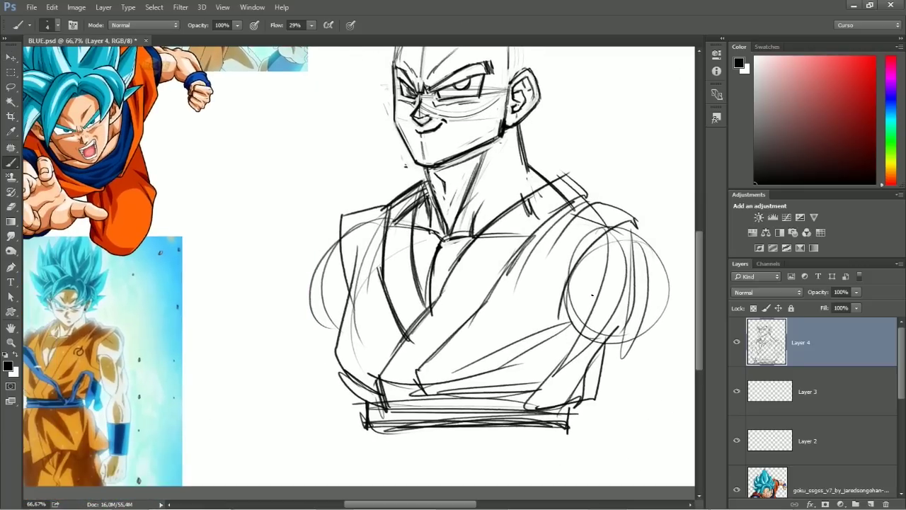
pyautogui.moveTo(520, 231); pyautogui.dragTo(520, 304)
pyautogui.press('b')
pyautogui.moveTo(420, 181); pyautogui.dragTo(500, 132)
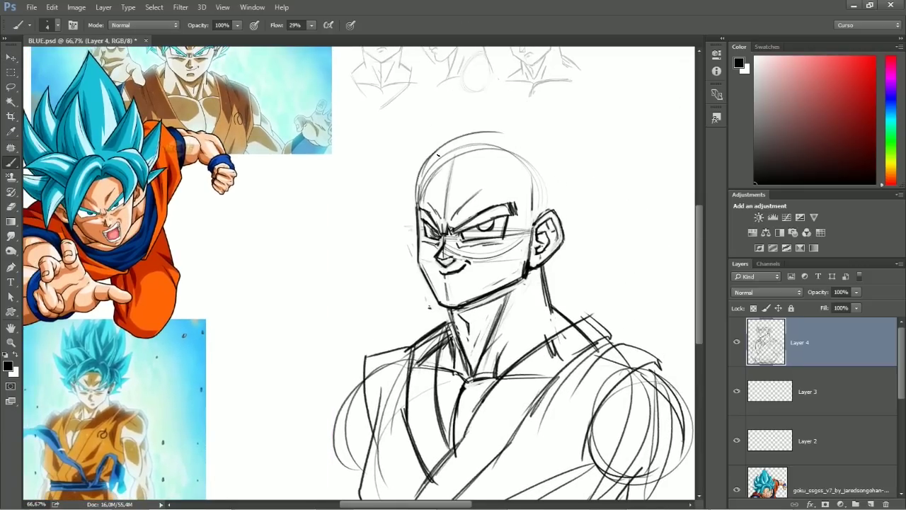
pyautogui.moveTo(445, 145); pyautogui.dragTo(553, 206)
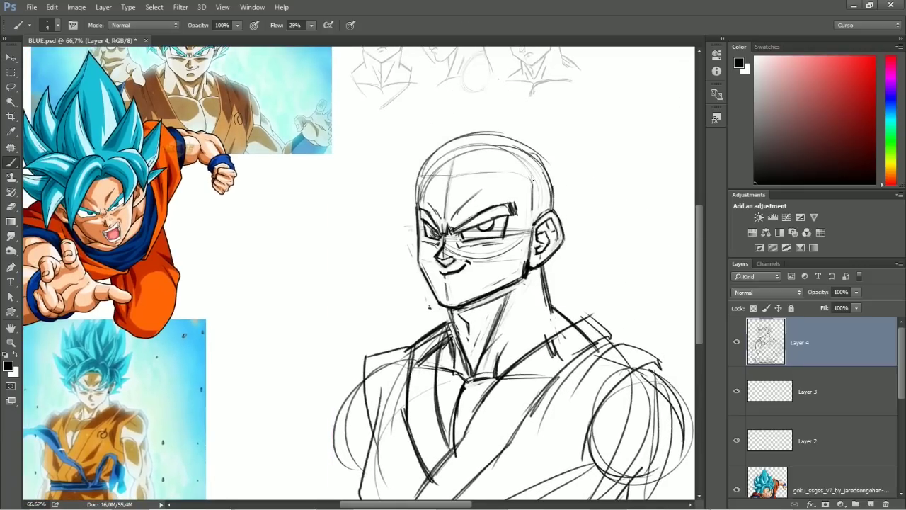
# Sketch the hairline, the long bang sweeping over the far side of the forehead, and a pointed spike above it.
pyautogui.moveTo(501, 192)
pyautogui.mouseDown()
pyautogui.moveTo(471, 272)
pyautogui.moveTo(458, 257)
pyautogui.moveTo(394, 312)
pyautogui.mouseUp()
pyautogui.moveTo(464, 233); pyautogui.dragTo(382, 312)
pyautogui.moveTo(465, 249)
pyautogui.mouseDown()
pyautogui.moveTo(405, 287)
pyautogui.moveTo(459, 238)
pyautogui.moveTo(466, 259)
pyautogui.moveTo(414, 211)
pyautogui.moveTo(453, 192)
pyautogui.mouseUp()
pyautogui.moveTo(465, 151)
pyautogui.mouseDown()
pyautogui.moveTo(431, 119)
pyautogui.moveTo(370, 124)
pyautogui.mouseUp()
pyautogui.moveTo(415, 173); pyautogui.dragTo(376, 132)
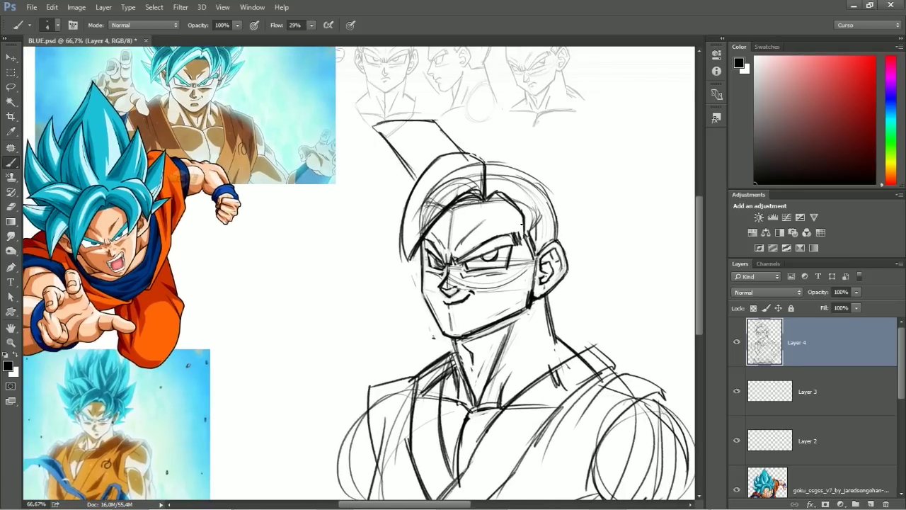
# Draw the shorter bangs on the near side of the forehead and the hair tuft above the ear.
pyautogui.moveTo(508, 154); pyautogui.dragTo(541, 238)
pyautogui.moveTo(487, 174); pyautogui.dragTo(531, 235)
pyautogui.moveTo(524, 161); pyautogui.dragTo(549, 198)
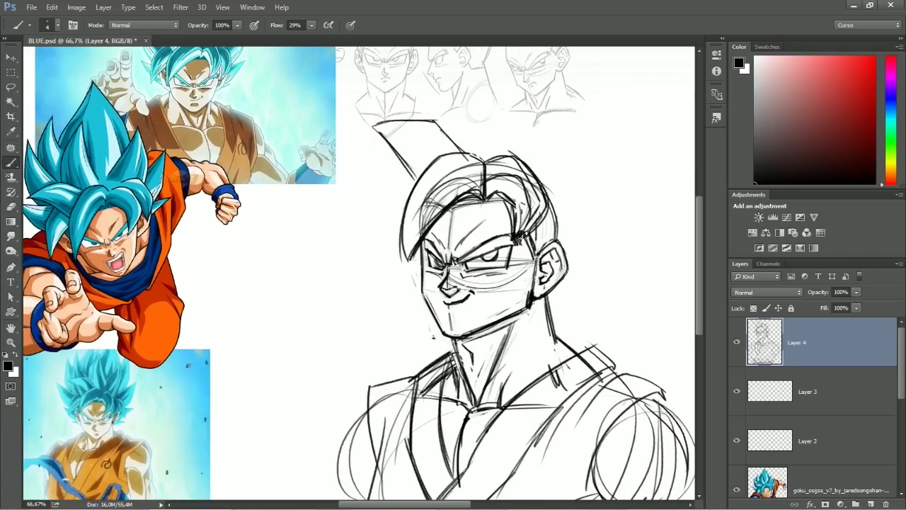
pyautogui.moveTo(457, 163); pyautogui.dragTo(479, 191)
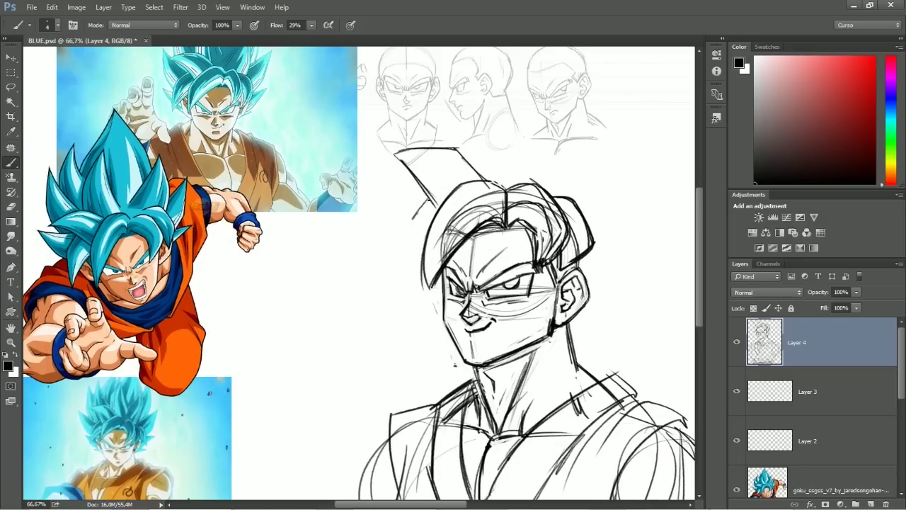
# Sketch the small tufts on the far side of the head and three tall hair spikes on top.
pyautogui.moveTo(427, 208); pyautogui.dragTo(395, 269)
pyautogui.moveTo(590, 259)
pyautogui.mouseDown()
pyautogui.moveTo(573, 226)
pyautogui.moveTo(580, 258)
pyautogui.moveTo(469, 256)
pyautogui.moveTo(473, 193)
pyautogui.moveTo(472, 227)
pyautogui.mouseUp()
pyautogui.moveTo(439, 190)
pyautogui.mouseDown()
pyautogui.moveTo(487, 115)
pyautogui.moveTo(507, 207)
pyautogui.moveTo(571, 212)
pyautogui.moveTo(563, 245)
pyautogui.mouseUp()
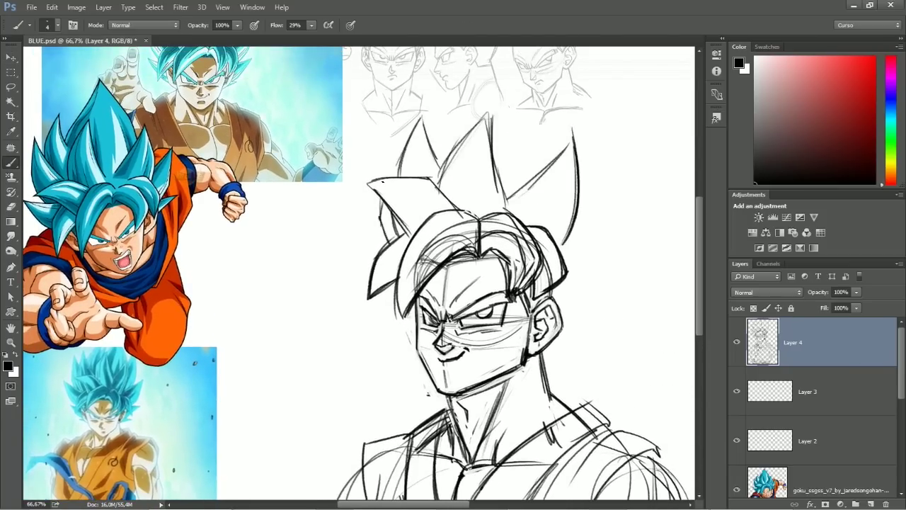
# Add the large hair spike behind the head and the smaller pointed spikes around the ear.
pyautogui.moveTo(567, 330)
pyautogui.mouseDown()
pyautogui.moveTo(579, 290)
pyautogui.moveTo(567, 216)
pyautogui.mouseUp()
pyautogui.scroll(-2, 568, 216)
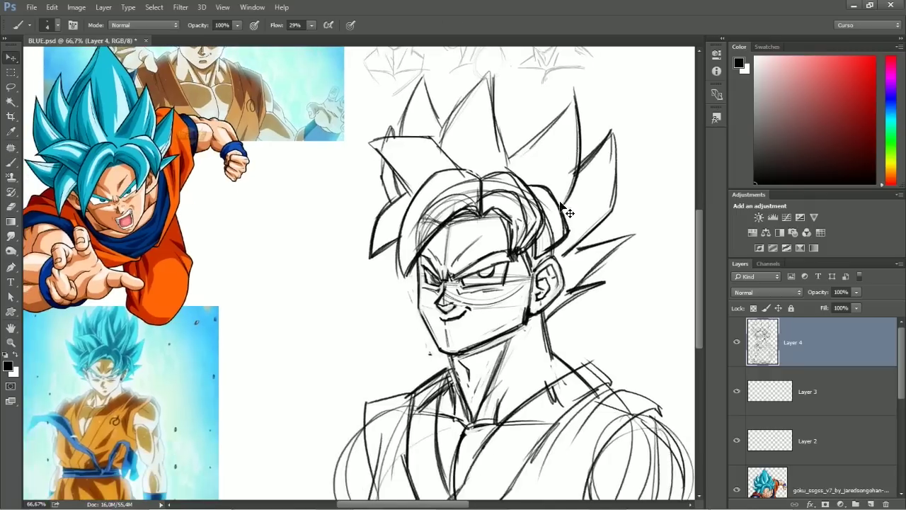
pyautogui.moveTo(594, 154); pyautogui.dragTo(585, 225)
# Erase part of the middle top spike and rough in a taller, wider spike in its place.
pyautogui.moveTo(571, 140)
pyautogui.mouseDown()
pyautogui.moveTo(458, 156)
pyautogui.moveTo(478, 125)
pyautogui.mouseUp()
pyautogui.press('e')
pyautogui.moveTo(495, 91); pyautogui.dragTo(527, 149)
pyautogui.rightClick(526, 151)
pyautogui.press('b')
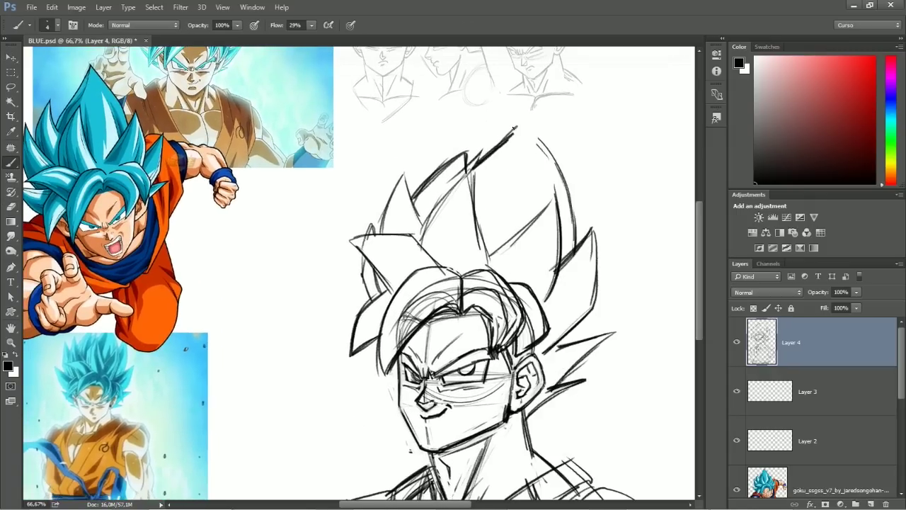
# Redraw the top hair spikes with new edges, undoing the stray strokes.
pyautogui.moveTo(524, 196); pyautogui.dragTo(530, 231)
pyautogui.hotkey('ctrl', 'z')
pyautogui.moveTo(473, 202); pyautogui.dragTo(430, 273)
pyautogui.moveTo(480, 204); pyautogui.dragTo(493, 295)
pyautogui.hotkey('ctrl', 'z')
pyautogui.moveTo(536, 258); pyautogui.dragTo(493, 296)
pyautogui.moveTo(544, 242); pyautogui.dragTo(566, 340)
# Erase the old curves on the back edge of the hair and redraw the rear spike's outline.
pyautogui.press('e')
pyautogui.moveTo(573, 227); pyautogui.dragTo(566, 333)
pyautogui.press('b')
pyautogui.moveTo(588, 250); pyautogui.dragTo(598, 347)
pyautogui.press('e')
pyautogui.moveTo(531, 163); pyautogui.dragTo(581, 240)
pyautogui.press('b')
# Finish the pointed tip of the tallest spike and add inner contour lines to the hair spikes.
pyautogui.moveTo(519, 146); pyautogui.dragTo(565, 216)
pyautogui.moveTo(522, 146)
pyautogui.mouseDown()
pyautogui.moveTo(507, 175)
pyautogui.moveTo(494, 273)
pyautogui.mouseUp()
pyautogui.moveTo(472, 210); pyautogui.dragTo(458, 303)
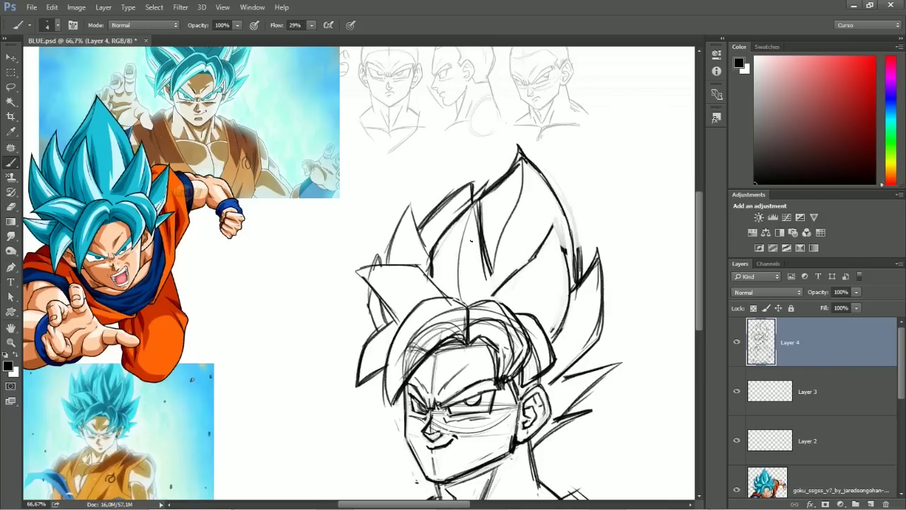
pyautogui.moveTo(587, 330); pyautogui.dragTo(550, 390)
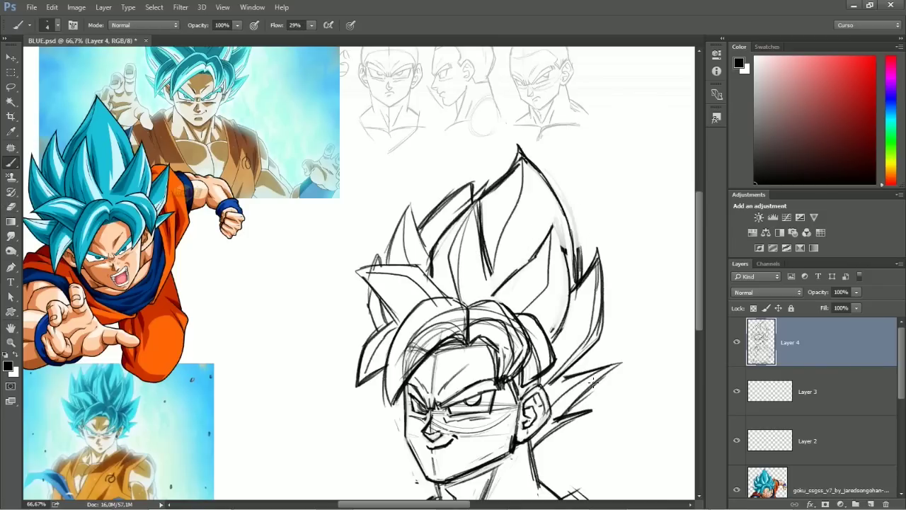
pyautogui.moveTo(495, 319); pyautogui.dragTo(502, 219)
# Erase stray lines on the far side of the face and adjust the far eye and brow with a Lasso selection and Free Transform.
pyautogui.press('e')
pyautogui.rightClick(446, 158)
pyautogui.click(419, 319)
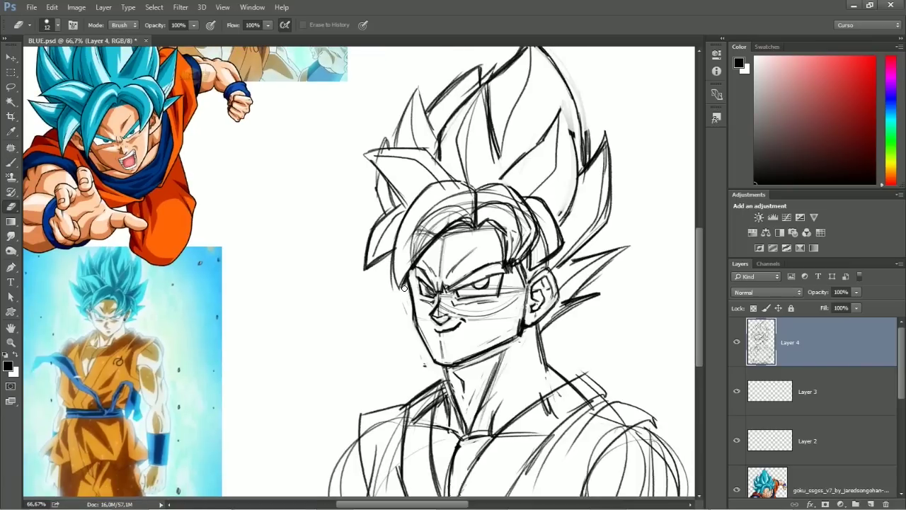
pyautogui.hotkey('ctrl', 't')
pyautogui.moveTo(425, 290)
pyautogui.mouseDown()
pyautogui.moveTo(415, 283)
pyautogui.moveTo(407, 306)
pyautogui.moveTo(413, 256)
pyautogui.moveTo(409, 269)
pyautogui.mouseUp()
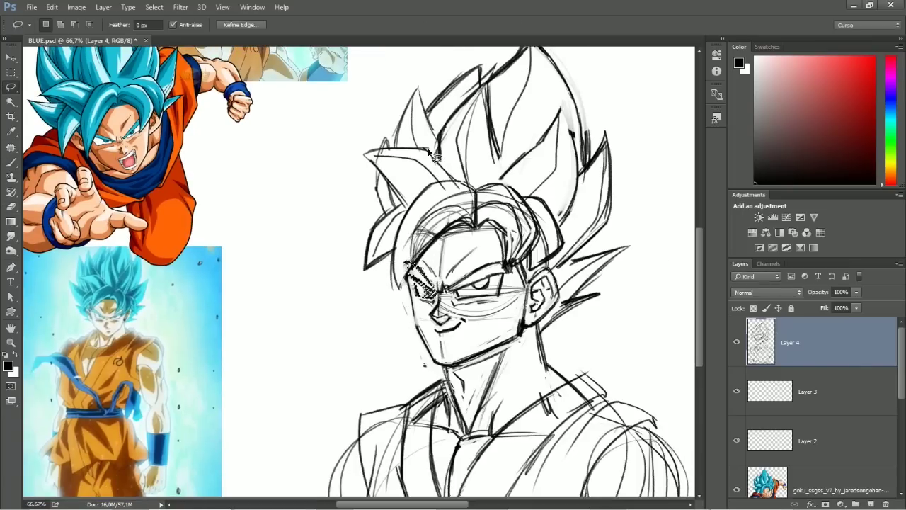
pyautogui.press('Return')
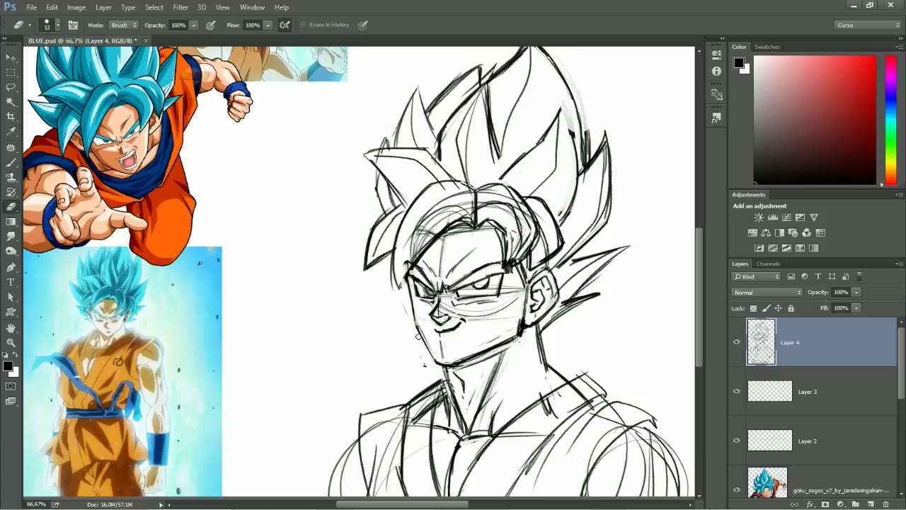
# Rough in the flared skirt of the gi below the belt, with its side edges, curved hem and hanging sash ends.
pyautogui.hotkey('ctrl', '-')
pyautogui.moveTo(519, 300)
pyautogui.mouseDown()
pyautogui.moveTo(477, 75)
pyautogui.moveTo(524, 238)
pyautogui.moveTo(528, 161)
pyautogui.mouseUp()
pyautogui.press('b')
pyautogui.moveTo(388, 334)
pyautogui.mouseDown()
pyautogui.moveTo(386, 382)
pyautogui.moveTo(411, 433)
pyautogui.mouseUp()
pyautogui.moveTo(525, 327); pyautogui.dragTo(552, 415)
pyautogui.moveTo(413, 411); pyautogui.dragTo(561, 409)
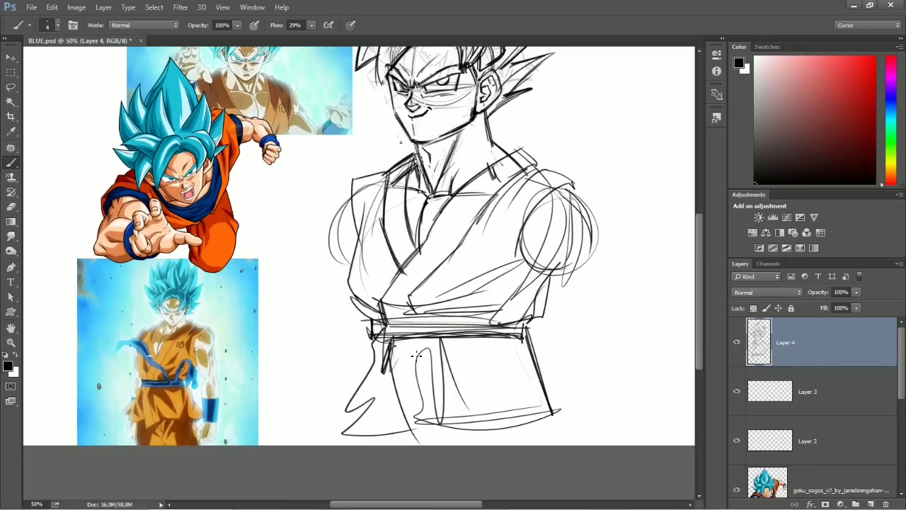
pyautogui.moveTo(397, 340); pyautogui.dragTo(527, 397)
pyautogui.moveTo(391, 389); pyautogui.dragTo(540, 418)
pyautogui.moveTo(407, 339); pyautogui.dragTo(438, 433)
# Extend the canvas at its lower edge with the Crop tool and move the bust sketch down to use the space.
pyautogui.scroll(2, 454, 283)
pyautogui.moveTo(500, 179); pyautogui.dragTo(501, 252)
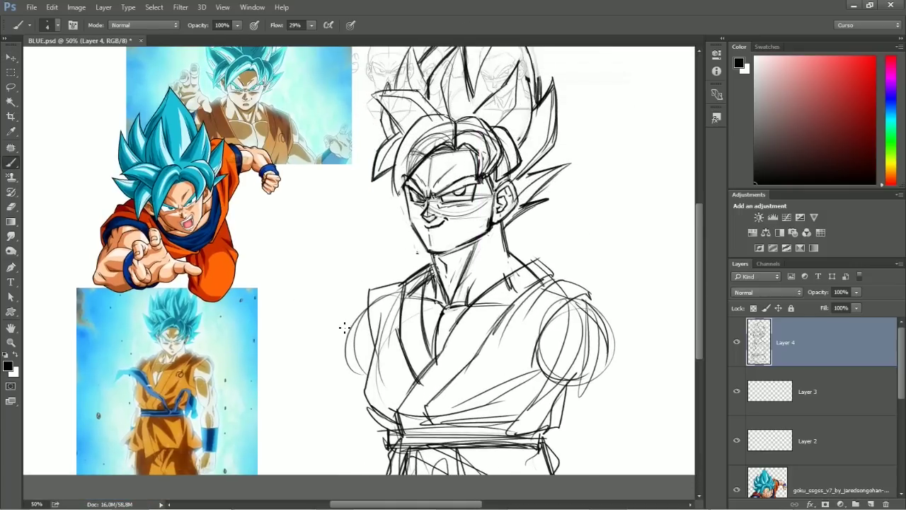
pyautogui.press('v')
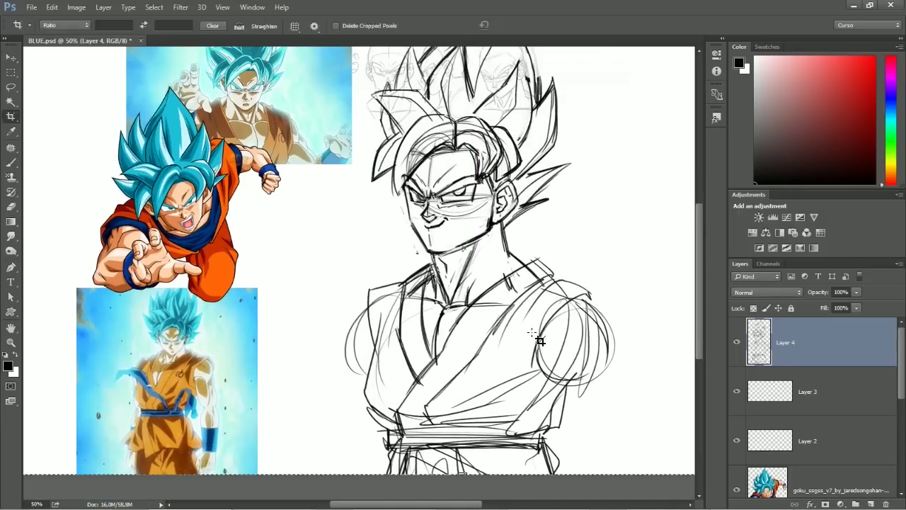
pyautogui.moveTo(542, 343); pyautogui.dragTo(524, 248)
pyautogui.hotkey('ctrl', '-')
pyautogui.press('c')
pyautogui.moveTo(602, 389); pyautogui.dragTo(561, 387)
pyautogui.press('Return')
pyautogui.press('v')
pyautogui.moveTo(440, 149); pyautogui.dragTo(441, 207)
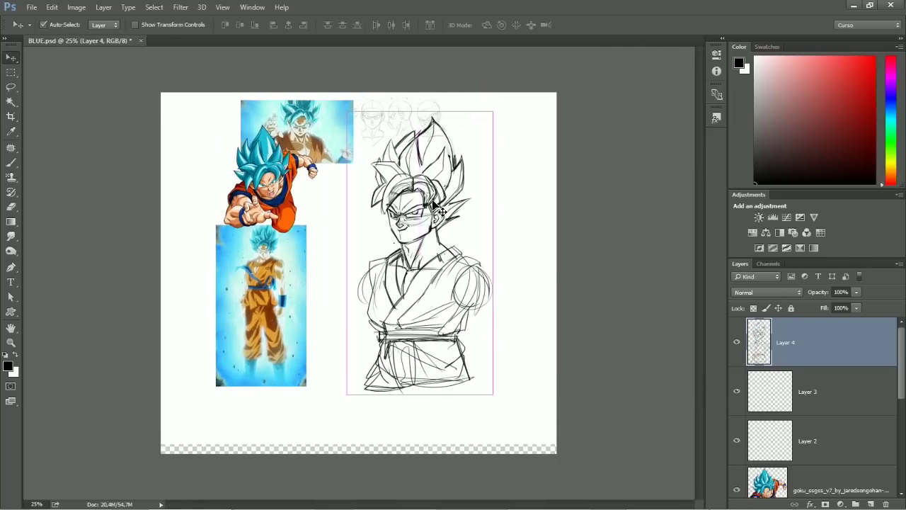
# Rough in the lowered arm on the near side, from the shoulder through the biceps and elbow to the forearm.
pyautogui.hotkey('ctrl', '+')
pyautogui.hotkey('ctrl', '+')
pyautogui.press('b')
pyautogui.scroll(1, 463, 293)
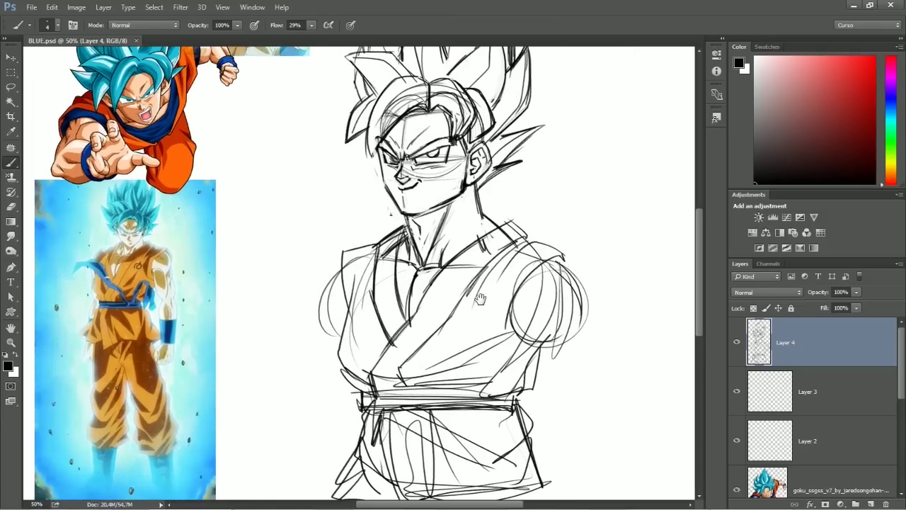
pyautogui.moveTo(463, 294); pyautogui.dragTo(446, 237)
pyautogui.moveTo(496, 262)
pyautogui.mouseDown()
pyautogui.moveTo(559, 290)
pyautogui.moveTo(506, 351)
pyautogui.moveTo(547, 371)
pyautogui.moveTo(593, 361)
pyautogui.moveTo(575, 255)
pyautogui.moveTo(599, 380)
pyautogui.moveTo(558, 446)
pyautogui.moveTo(549, 386)
pyautogui.moveTo(609, 446)
pyautogui.moveTo(563, 464)
pyautogui.mouseUp()
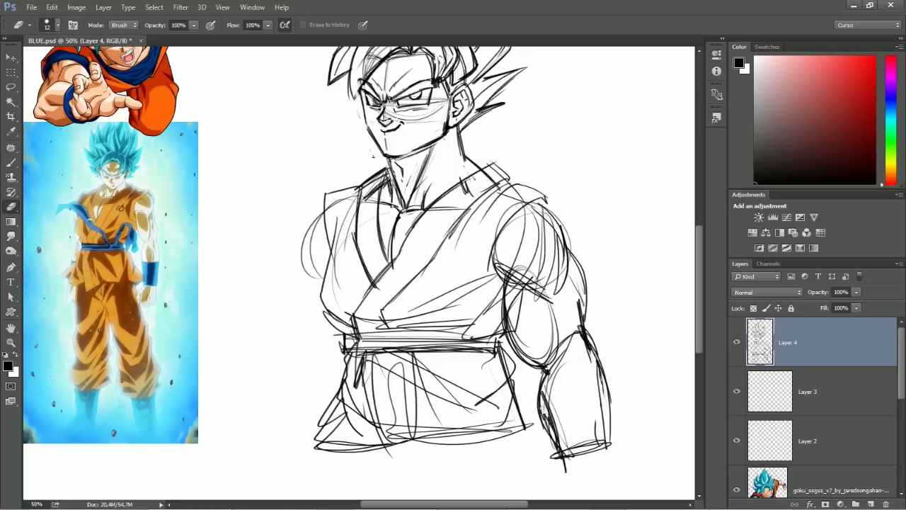
pyautogui.moveTo(545, 425)
pyautogui.mouseDown()
pyautogui.moveTo(566, 315)
pyautogui.moveTo(567, 439)
pyautogui.moveTo(602, 442)
pyautogui.moveTo(591, 333)
pyautogui.moveTo(567, 240)
pyautogui.mouseUp()
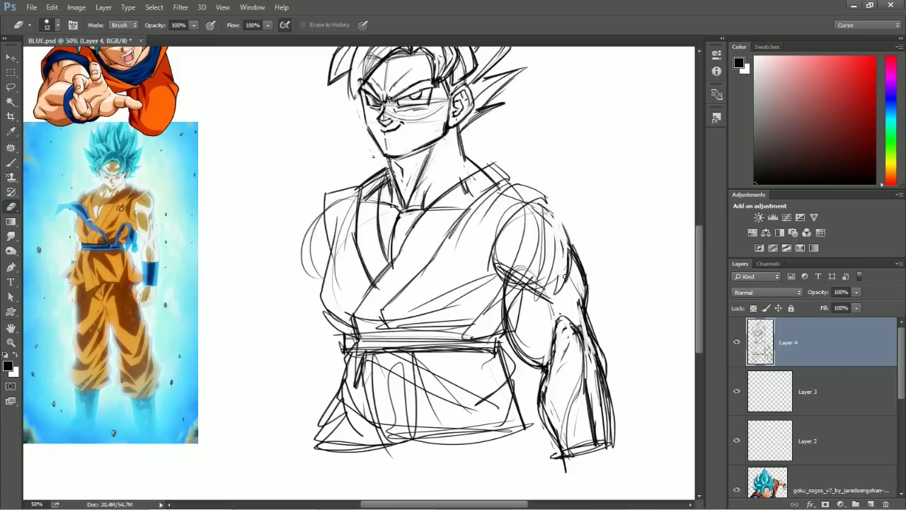
# Clean up the lowered arm's shoulder and forearm contours and add the wristband with a rough shape for the hand.
pyautogui.moveTo(573, 205); pyautogui.dragTo(510, 269)
pyautogui.press('e')
pyautogui.moveTo(612, 388); pyautogui.dragTo(639, 304)
pyautogui.press('b')
pyautogui.moveTo(631, 339); pyautogui.dragTo(627, 382)
pyautogui.moveTo(587, 354)
pyautogui.mouseDown()
pyautogui.moveTo(626, 329)
pyautogui.moveTo(633, 409)
pyautogui.moveTo(588, 446)
pyautogui.moveTo(623, 478)
pyautogui.mouseUp()
pyautogui.moveTo(546, 278)
pyautogui.mouseDown()
pyautogui.moveTo(631, 401)
pyautogui.moveTo(613, 396)
pyautogui.mouseUp()
# Block in a raised fist beside the far shoulder, with a boxy back of the hand and rough finger divisions.
pyautogui.moveTo(348, 185)
pyautogui.mouseDown()
pyautogui.moveTo(375, 238)
pyautogui.moveTo(383, 205)
pyautogui.moveTo(400, 253)
pyautogui.mouseUp()
pyautogui.moveTo(348, 188)
pyautogui.mouseDown()
pyautogui.moveTo(343, 277)
pyautogui.moveTo(365, 286)
pyautogui.mouseUp()
pyautogui.moveTo(372, 243); pyautogui.dragTo(393, 264)
pyautogui.moveTo(394, 206); pyautogui.dragTo(399, 235)
pyautogui.moveTo(351, 190); pyautogui.dragTo(390, 187)
pyautogui.moveTo(362, 205)
pyautogui.mouseDown()
pyautogui.moveTo(399, 223)
pyautogui.moveTo(400, 251)
pyautogui.moveTo(365, 238)
pyautogui.moveTo(358, 209)
pyautogui.moveTo(346, 265)
pyautogui.mouseUp()
pyautogui.press('e')
pyautogui.moveTo(344, 187)
pyautogui.mouseDown()
pyautogui.moveTo(347, 209)
pyautogui.moveTo(392, 204)
pyautogui.mouseUp()
pyautogui.press('b')
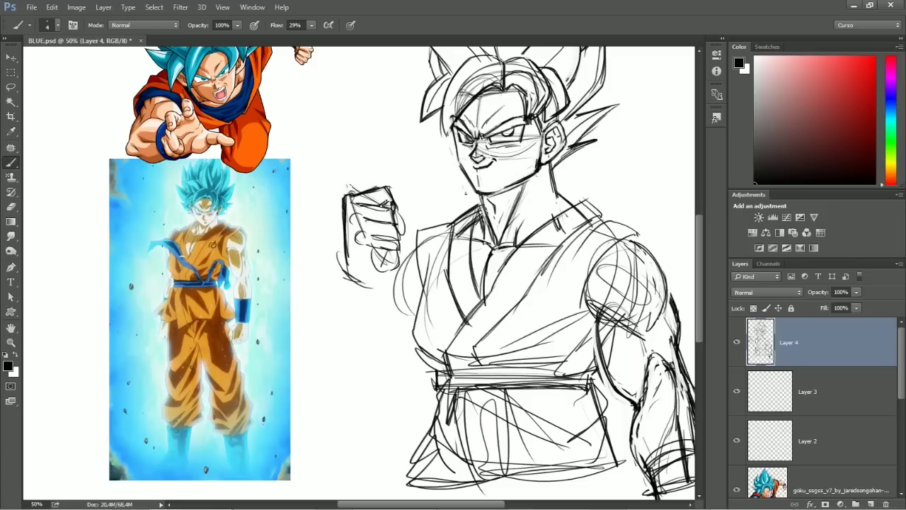
# Define the curled fingers and thumb of the raised fist and close the heel of the palm with a curve.
pyautogui.moveTo(363, 216); pyautogui.dragTo(398, 231)
pyautogui.moveTo(366, 234); pyautogui.dragTo(385, 234)
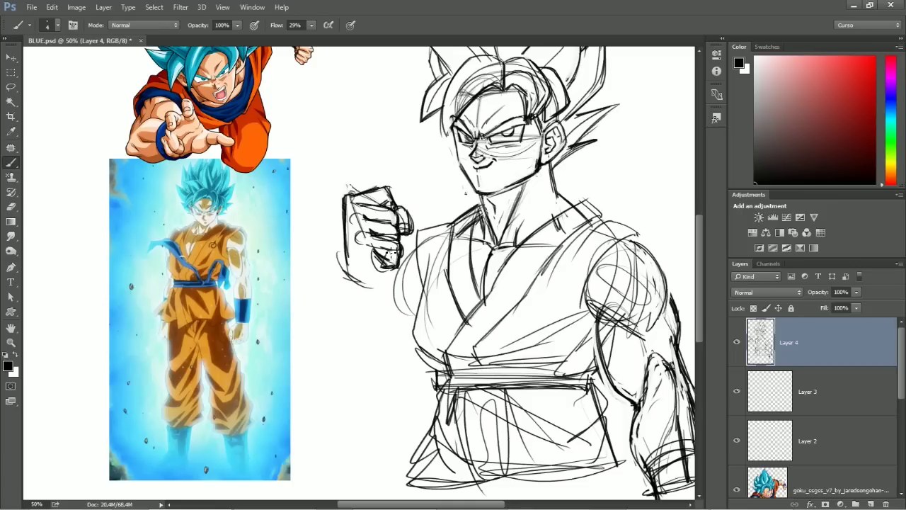
pyautogui.moveTo(387, 281); pyautogui.dragTo(349, 293)
pyautogui.moveTo(344, 252); pyautogui.dragTo(381, 289)
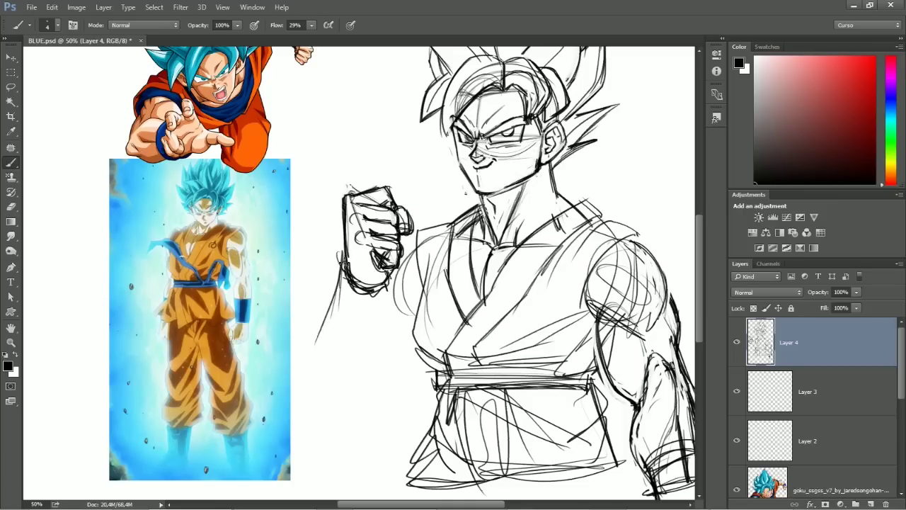
# Sketch the raised arm's forearm from the wrist down to the bent elbow and connect it to the torso.
pyautogui.moveTo(346, 264); pyautogui.dragTo(318, 346)
pyautogui.moveTo(375, 275); pyautogui.dragTo(382, 372)
pyautogui.moveTo(343, 269)
pyautogui.mouseDown()
pyautogui.moveTo(320, 404)
pyautogui.moveTo(421, 362)
pyautogui.mouseUp()
pyautogui.moveTo(360, 407); pyautogui.dragTo(430, 347)
pyautogui.press('e')
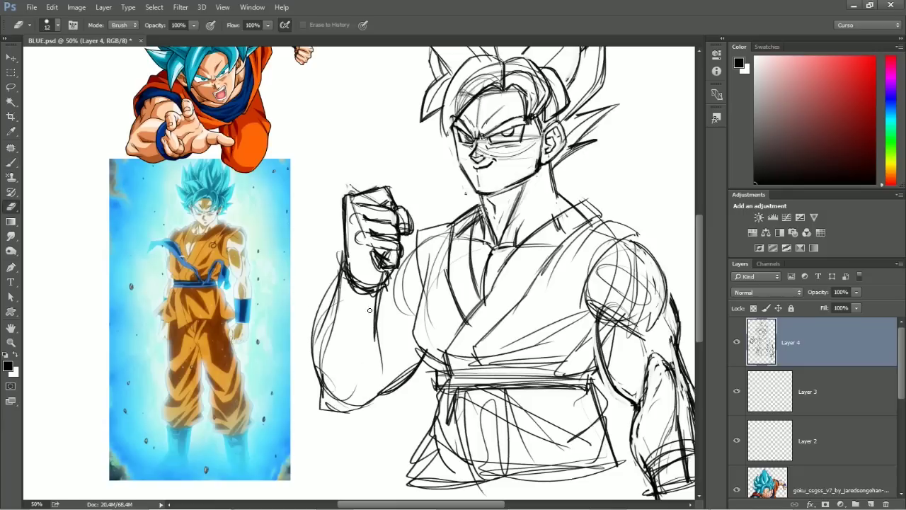
# Draw the inner forearm edge and the upper arm of the raised arm up to the far shoulder.
pyautogui.press('b')
pyautogui.moveTo(393, 303); pyautogui.dragTo(374, 371)
pyautogui.moveTo(409, 281); pyautogui.dragTo(371, 346)
pyautogui.moveTo(424, 245); pyautogui.dragTo(382, 304)
pyautogui.moveTo(417, 290)
pyautogui.mouseDown()
pyautogui.moveTo(378, 304)
pyautogui.moveTo(402, 345)
pyautogui.moveTo(375, 347)
pyautogui.mouseUp()
pyautogui.moveTo(413, 335); pyautogui.dragTo(391, 356)
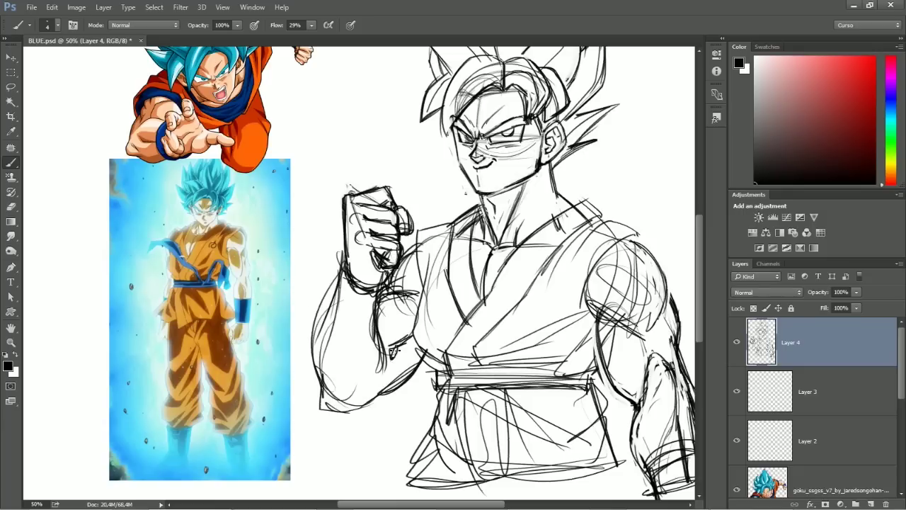
# Strengthen the raised arm's outer forearm and elbow contours and draw a curved band across the forearm.
pyautogui.moveTo(344, 267)
pyautogui.mouseDown()
pyautogui.moveTo(312, 343)
pyautogui.moveTo(311, 412)
pyautogui.mouseUp()
pyautogui.moveTo(318, 416)
pyautogui.mouseDown()
pyautogui.moveTo(347, 398)
pyautogui.moveTo(382, 394)
pyautogui.mouseUp()
pyautogui.moveTo(323, 351)
pyautogui.mouseDown()
pyautogui.moveTo(372, 314)
pyautogui.moveTo(383, 375)
pyautogui.mouseUp()
pyautogui.moveTo(387, 335); pyautogui.dragTo(371, 373)
pyautogui.press('e')
pyautogui.press('b')
pyautogui.moveTo(429, 351)
pyautogui.mouseDown()
pyautogui.moveTo(383, 389)
pyautogui.moveTo(416, 374)
pyautogui.moveTo(352, 406)
pyautogui.mouseUp()
# Erase and redraw the raised forearm's outer and inner edges to refine its shape.
pyautogui.press('e')
pyautogui.press('b')
pyautogui.press('e')
pyautogui.press('b')
pyautogui.moveTo(320, 320); pyautogui.dragTo(311, 401)
pyautogui.moveTo(347, 273); pyautogui.dragTo(310, 347)
pyautogui.press('e')
pyautogui.moveTo(343, 244)
pyautogui.mouseDown()
pyautogui.moveTo(340, 267)
pyautogui.moveTo(372, 290)
pyautogui.moveTo(323, 329)
pyautogui.moveTo(383, 354)
pyautogui.mouseUp()
pyautogui.press('b')
pyautogui.press('e')
pyautogui.moveTo(379, 290); pyautogui.dragTo(382, 332)
pyautogui.press('b')
# Clean up the wrist of the raised arm and redraw the wristband and the outer edge of the hand.
pyautogui.press('e')
pyautogui.moveTo(339, 269)
pyautogui.mouseDown()
pyautogui.moveTo(320, 365)
pyautogui.moveTo(324, 329)
pyautogui.mouseUp()
pyautogui.press('b')
pyautogui.press('e')
pyautogui.press('b')
pyautogui.moveTo(338, 218)
pyautogui.mouseDown()
pyautogui.moveTo(344, 267)
pyautogui.moveTo(347, 198)
pyautogui.moveTo(320, 237)
pyautogui.mouseUp()
pyautogui.press('e')
pyautogui.press('b')
pyautogui.press('e')
pyautogui.press('b')
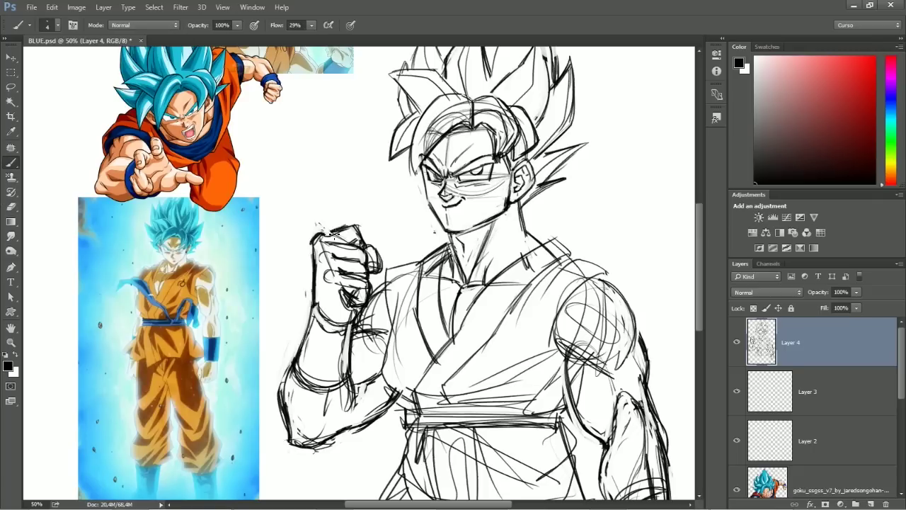
# Erase the dark lower fingers of the raised fist and redraw the little finger and palm edge.
pyautogui.press('e')
pyautogui.press('b')
pyautogui.press('e')
pyautogui.rightClick(351, 275)
pyautogui.press('Escape')
pyautogui.press('b')
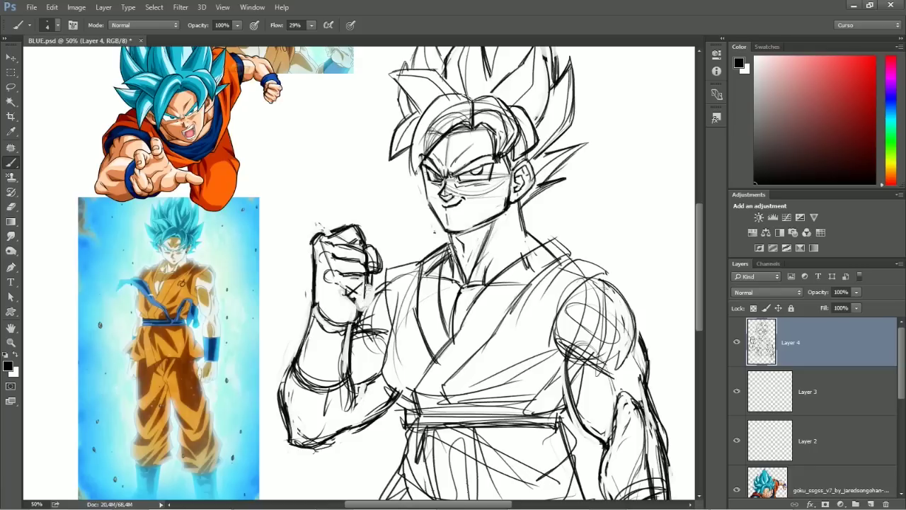
pyautogui.press('e')
pyautogui.moveTo(358, 315); pyautogui.dragTo(368, 287)
pyautogui.press('b')
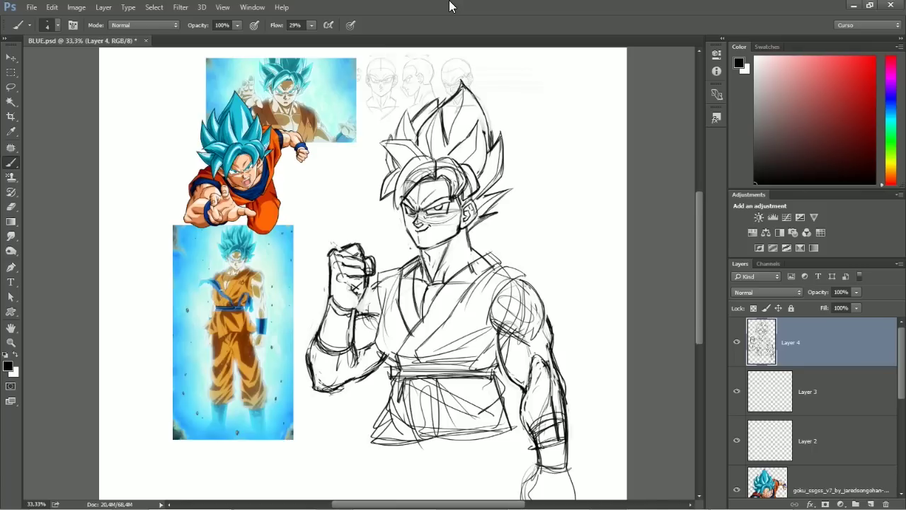
# Lasso the raised arm with its fist, rotate it about 5.34 degrees and deselect it.
pyautogui.press('l')
pyautogui.moveTo(315, 213); pyautogui.dragTo(382, 234)
pyautogui.moveTo(376, 284)
pyautogui.mouseDown()
pyautogui.moveTo(386, 247)
pyautogui.moveTo(404, 239)
pyautogui.mouseUp()
pyautogui.hotkey('ctrl', 't')
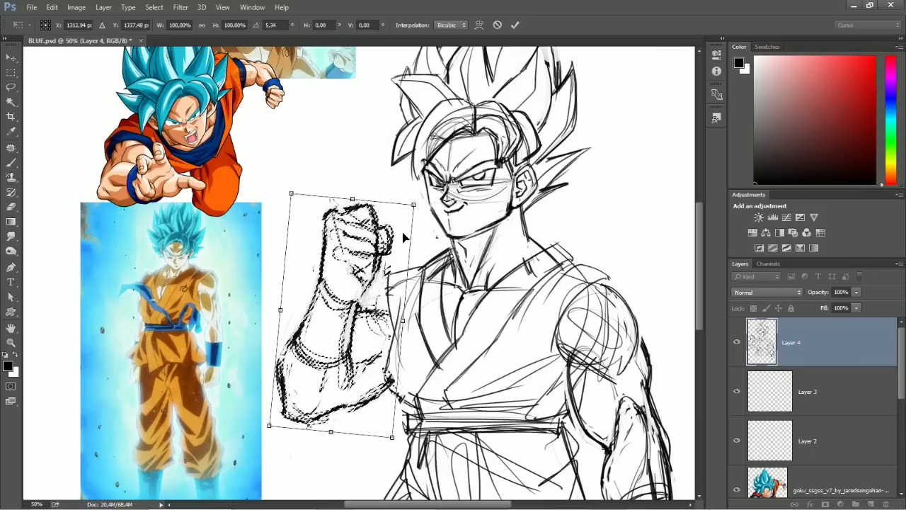
pyautogui.press('Return')
pyautogui.hotkey('ctrl', 'd')
# Redraw the gi's armhole edge on the far shoulder and the collar and sleeve flap on the near shoulder.
pyautogui.press('b')
pyautogui.moveTo(388, 327)
pyautogui.mouseDown()
pyautogui.moveTo(395, 276)
pyautogui.moveTo(395, 333)
pyautogui.moveTo(386, 278)
pyautogui.moveTo(423, 272)
pyautogui.moveTo(453, 243)
pyautogui.mouseUp()
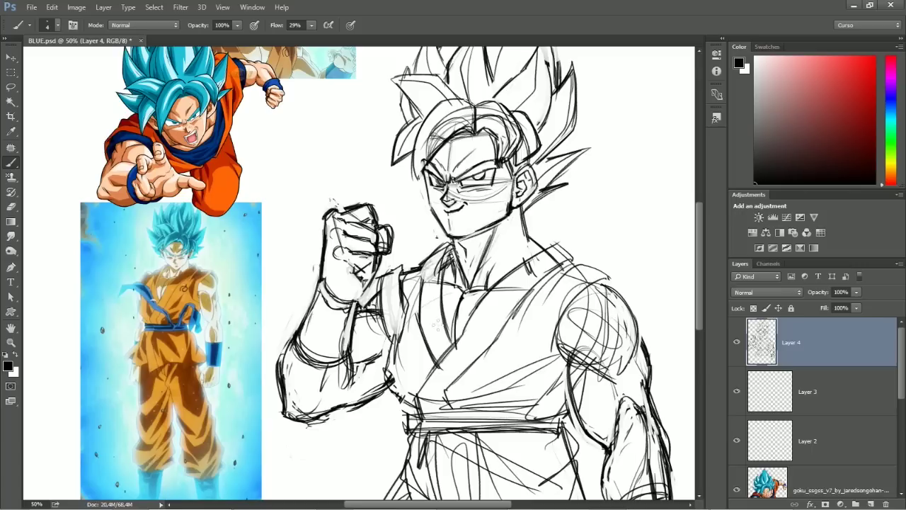
pyautogui.moveTo(533, 242)
pyautogui.mouseDown()
pyautogui.moveTo(558, 242)
pyautogui.moveTo(583, 284)
pyautogui.moveTo(548, 313)
pyautogui.moveTo(537, 359)
pyautogui.moveTo(606, 276)
pyautogui.mouseUp()
pyautogui.moveTo(570, 308); pyautogui.dragTo(625, 273)
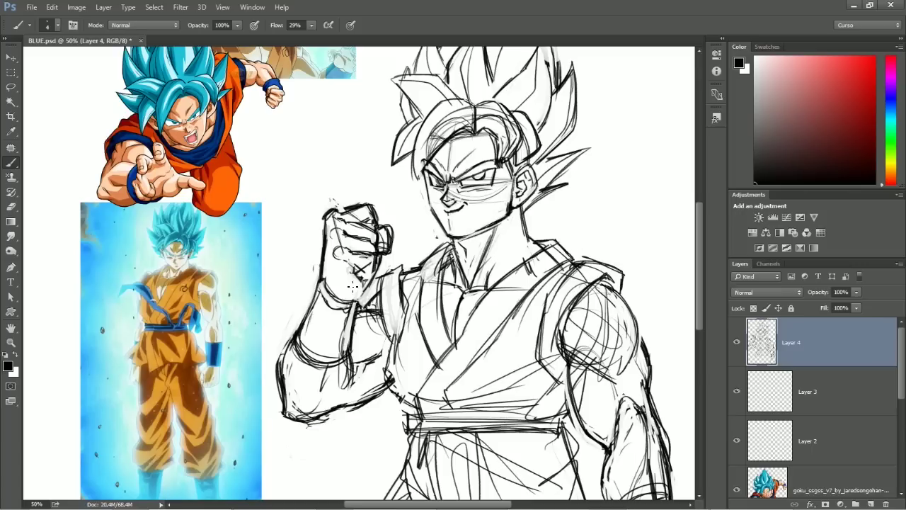
# Redraw the finger and palm lines of the raised fist and darken the gi's far armhole edge.
pyautogui.moveTo(341, 276); pyautogui.dragTo(330, 209)
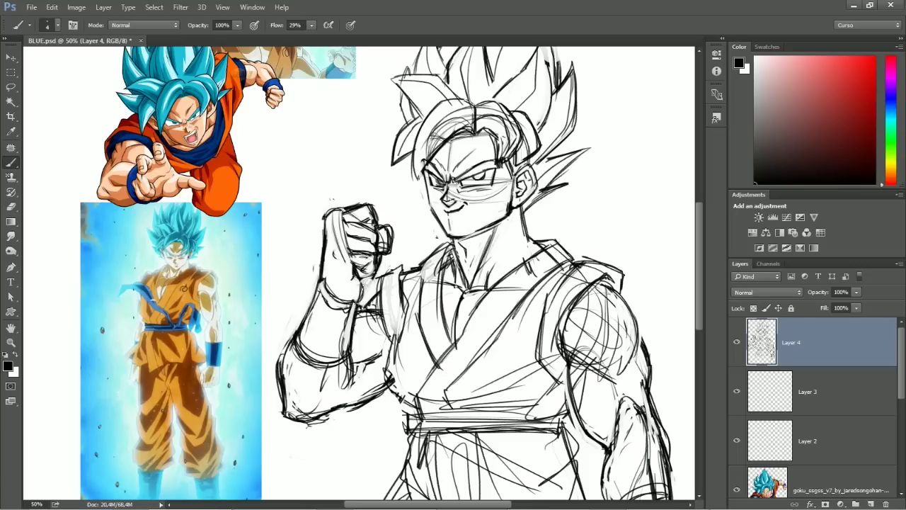
pyautogui.moveTo(382, 276); pyautogui.dragTo(357, 311)
pyautogui.moveTo(405, 269)
pyautogui.mouseDown()
pyautogui.moveTo(388, 374)
pyautogui.moveTo(427, 419)
pyautogui.moveTo(408, 330)
pyautogui.mouseUp()
# Add darker fold lines across the lower edge of the gi top just above the belt.
pyautogui.moveTo(430, 311); pyautogui.dragTo(514, 291)
pyautogui.moveTo(419, 297); pyautogui.dragTo(535, 305)
pyautogui.moveTo(395, 322); pyautogui.dragTo(544, 330)
pyautogui.moveTo(432, 164); pyautogui.dragTo(414, 218)
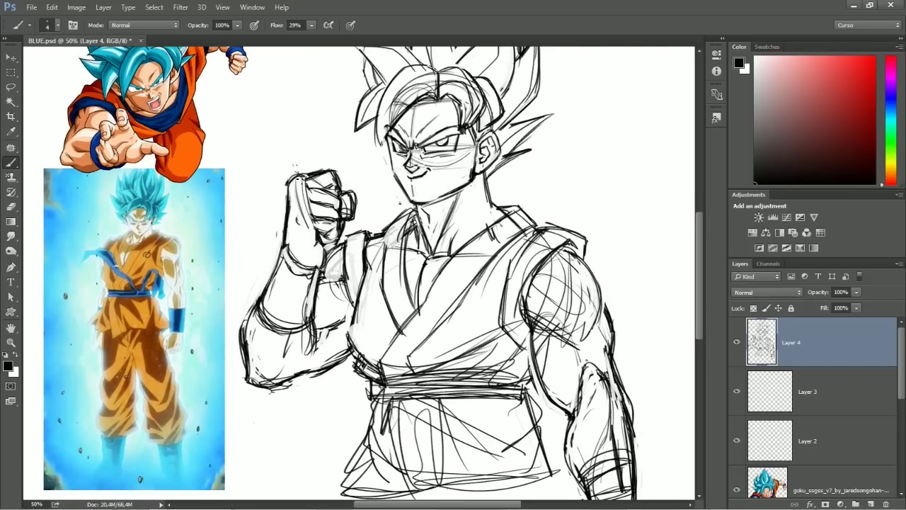
# Rework the raised fist's knuckles and fingers by erasing the old lines and drawing new ones.
pyautogui.moveTo(295, 177)
pyautogui.mouseDown()
pyautogui.moveTo(323, 168)
pyautogui.moveTo(306, 185)
pyautogui.moveTo(339, 172)
pyautogui.moveTo(293, 184)
pyautogui.moveTo(300, 221)
pyautogui.mouseUp()
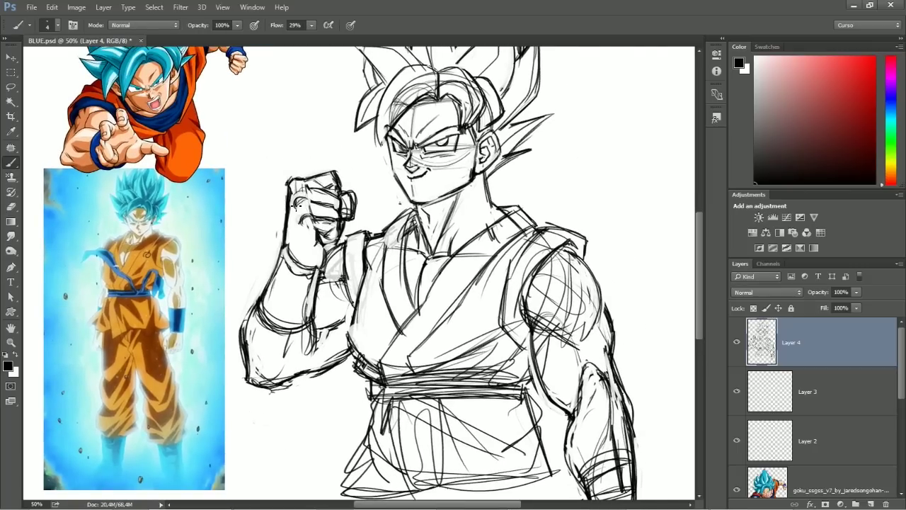
pyautogui.press('e')
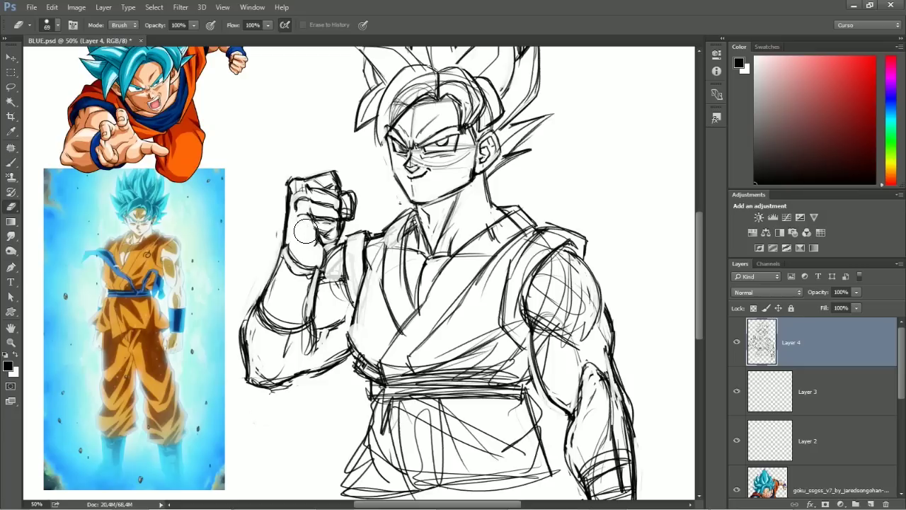
pyautogui.moveTo(298, 205)
pyautogui.mouseDown()
pyautogui.moveTo(322, 190)
pyautogui.moveTo(350, 192)
pyautogui.moveTo(346, 177)
pyautogui.moveTo(351, 205)
pyautogui.mouseUp()
pyautogui.press('b')
pyautogui.press('e')
pyautogui.press('b')
pyautogui.press('e')
pyautogui.press('b')
pyautogui.moveTo(341, 186); pyautogui.dragTo(344, 203)
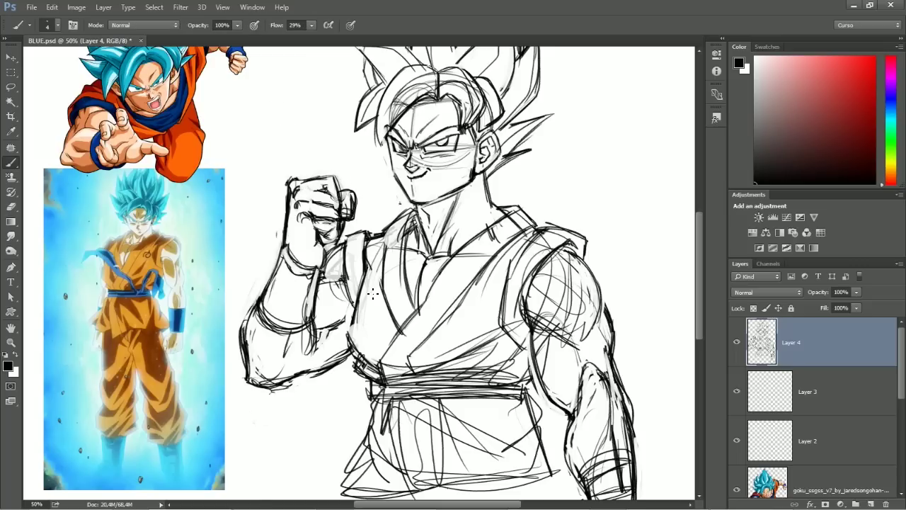
# Lasso the lowered forearm with its hand, shift it inward toward the torso with Free Transform and deselect it.
pyautogui.hotkey('ctrl', '-')
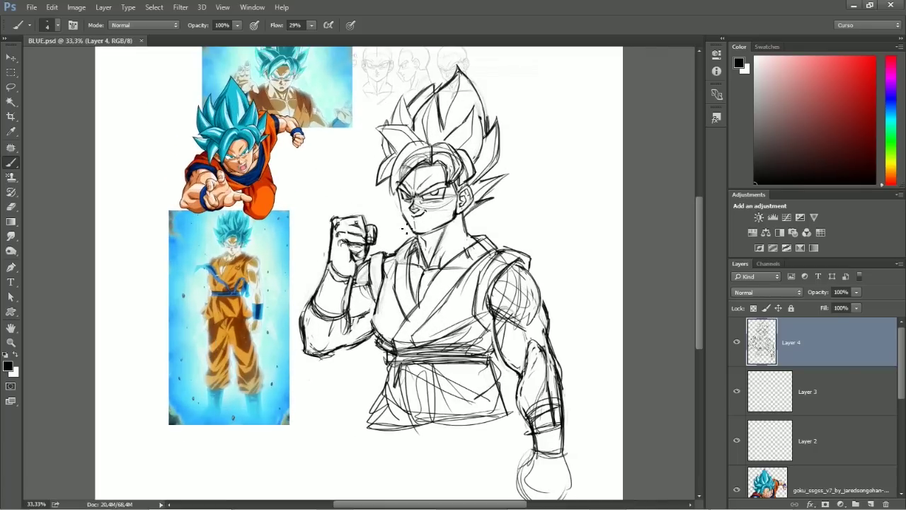
pyautogui.press('l')
pyautogui.moveTo(520, 334)
pyautogui.mouseDown()
pyautogui.moveTo(556, 340)
pyautogui.moveTo(647, 292)
pyautogui.mouseUp()
pyautogui.hotkey('ctrl', 't')
pyautogui.press('Return')
pyautogui.hotkey('ctrl', 'd')
pyautogui.press('b')
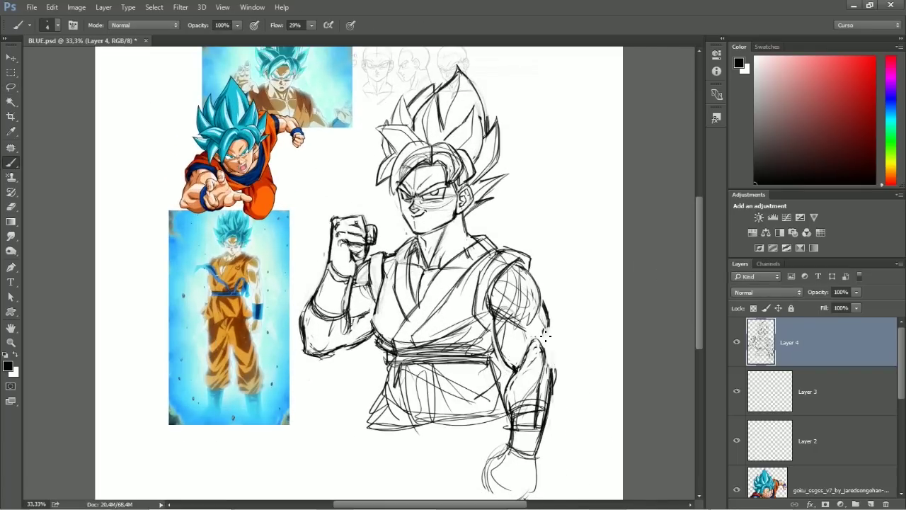
# Try a rough oval in place of the raised fist and erase the whole raised arm beside the torso.
pyautogui.rightClick(426, 253)
pyautogui.click(340, 271)
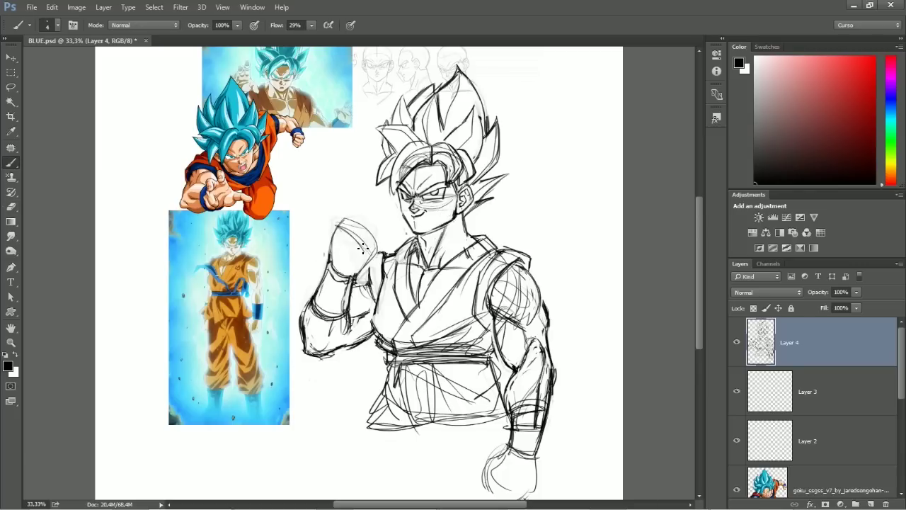
pyautogui.press('e')
pyautogui.moveTo(375, 240); pyautogui.dragTo(374, 218)
pyautogui.press('b')
pyautogui.moveTo(327, 277)
pyautogui.mouseDown()
pyautogui.moveTo(349, 223)
pyautogui.moveTo(303, 323)
pyautogui.moveTo(375, 268)
pyautogui.mouseUp()
pyautogui.press('e')
pyautogui.press('b')
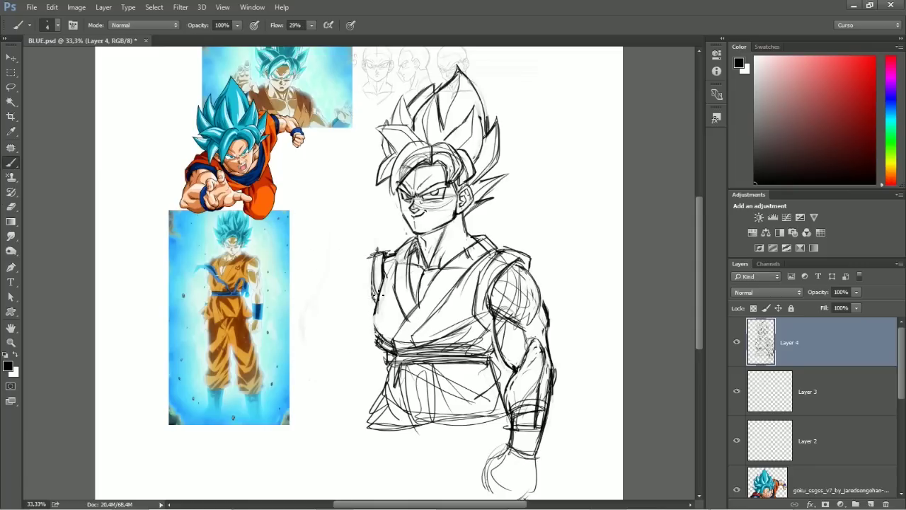
# Erase the leftover raised-arm lines beside the chest and shoulder.
pyautogui.press('e')
pyautogui.press('r')
pyautogui.moveTo(368, 347)
pyautogui.mouseDown()
pyautogui.moveTo(415, 291)
pyautogui.moveTo(416, 241)
pyautogui.mouseUp()
pyautogui.rightClick(530, 187)
pyautogui.press('Escape')
pyautogui.moveTo(448, 167)
pyautogui.mouseDown()
pyautogui.moveTo(450, 248)
pyautogui.moveTo(460, 260)
pyautogui.mouseUp()
# Draw the hanging belt end and rework the gi's folds and lower edge below the belt.
pyautogui.press('b')
pyautogui.press('r')
pyautogui.press('Escape')
pyautogui.press('b')
pyautogui.moveTo(404, 365)
pyautogui.mouseDown()
pyautogui.moveTo(409, 434)
pyautogui.moveTo(425, 424)
pyautogui.mouseUp()
pyautogui.moveTo(421, 386); pyautogui.dragTo(482, 422)
pyautogui.press('e')
pyautogui.moveTo(389, 414)
pyautogui.mouseDown()
pyautogui.moveTo(368, 429)
pyautogui.moveTo(376, 425)
pyautogui.mouseUp()
pyautogui.press('b')
pyautogui.press('e')
pyautogui.moveTo(393, 367); pyautogui.dragTo(375, 405)
pyautogui.press('b')
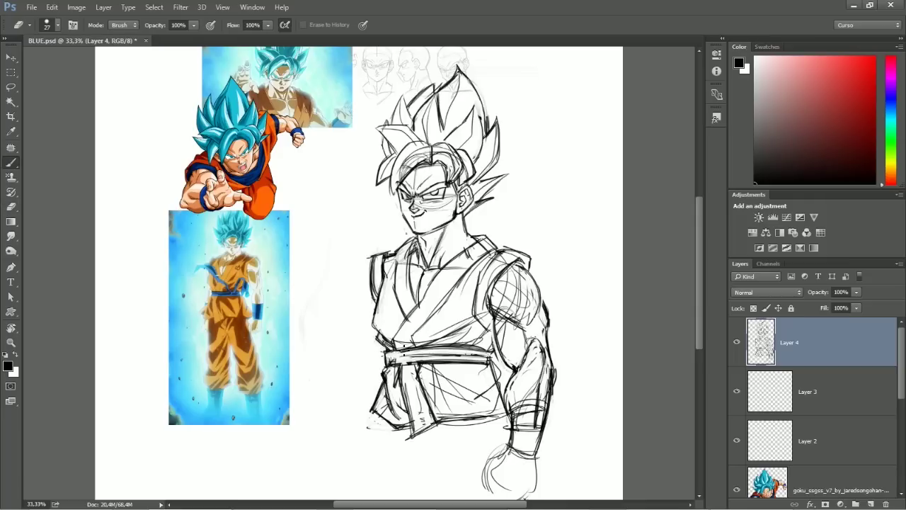
# Refine the gi's side contour just below the belt next to the lowered arm.
pyautogui.press('e')
pyautogui.press('b')
pyautogui.press('e')
pyautogui.press('b')
pyautogui.moveTo(495, 366); pyautogui.dragTo(500, 391)
pyautogui.press('b')
pyautogui.press('e')
pyautogui.press('b')
# Clean up the lowered arm's upper part and redraw the gi's armhole and shoulder edge with darker lines.
pyautogui.moveTo(524, 305)
pyautogui.mouseDown()
pyautogui.moveTo(504, 334)
pyautogui.moveTo(489, 323)
pyautogui.mouseUp()
pyautogui.press('e')
pyautogui.moveTo(499, 275); pyautogui.dragTo(487, 320)
pyautogui.press('b')
pyautogui.moveTo(498, 275)
pyautogui.mouseDown()
pyautogui.moveTo(487, 325)
pyautogui.moveTo(491, 311)
pyautogui.mouseUp()
pyautogui.press('e')
pyautogui.press('b')
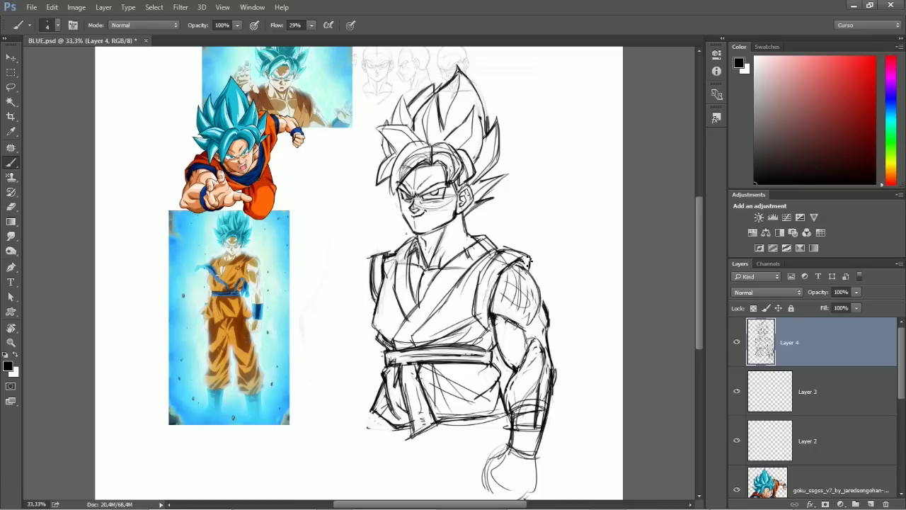
pyautogui.press('e')
pyautogui.moveTo(512, 258)
pyautogui.mouseDown()
pyautogui.moveTo(528, 268)
pyautogui.moveTo(501, 272)
pyautogui.mouseUp()
pyautogui.press('b')
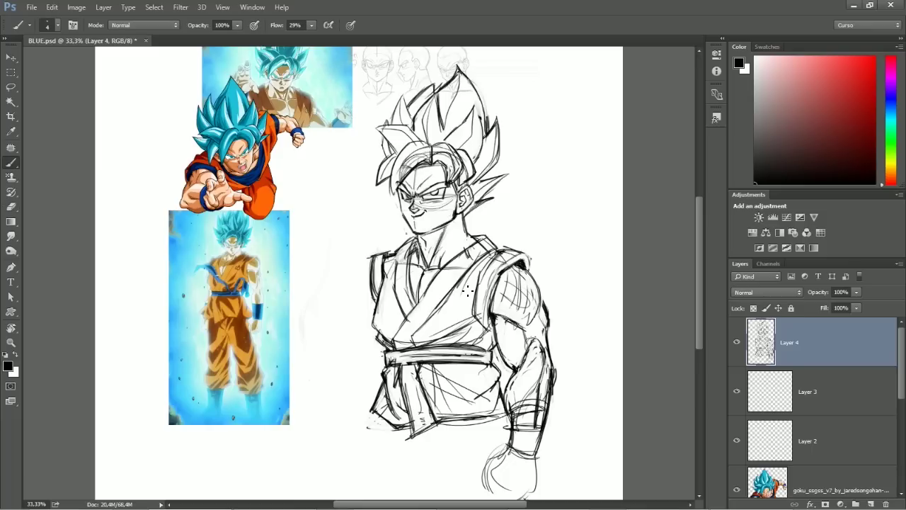
# Lasso the torso and arms below the head and stretch them wider with Free Transform.
pyautogui.press('l')
pyautogui.moveTo(388, 232)
pyautogui.mouseDown()
pyautogui.moveTo(361, 332)
pyautogui.moveTo(354, 315)
pyautogui.moveTo(500, 359)
pyautogui.moveTo(527, 273)
pyautogui.moveTo(397, 228)
pyautogui.mouseUp()
pyautogui.hotkey('ctrl', 't')
pyautogui.moveTo(543, 447); pyautogui.dragTo(544, 455)
pyautogui.moveTo(554, 218)
pyautogui.mouseDown()
pyautogui.moveTo(574, 225)
pyautogui.moveTo(574, 216)
pyautogui.mouseUp()
pyautogui.moveTo(342, 218); pyautogui.dragTo(325, 218)
pyautogui.moveTo(343, 447); pyautogui.dragTo(353, 448)
pyautogui.moveTo(325, 218); pyautogui.dragTo(354, 226)
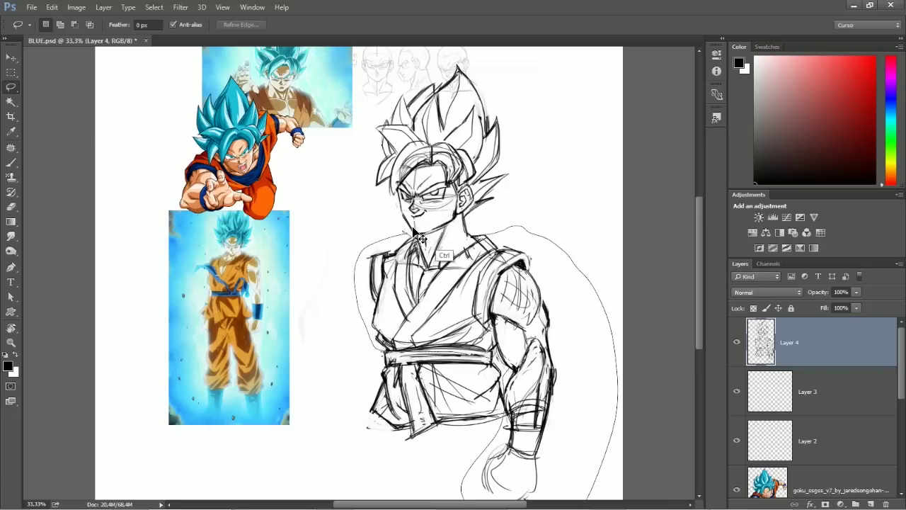
pyautogui.moveTo(573, 215); pyautogui.dragTo(638, 220)
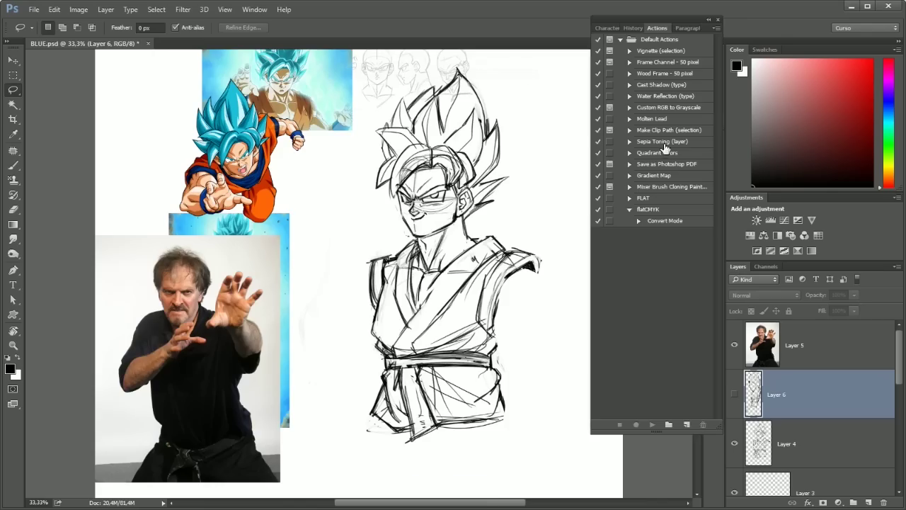
# Close the floating Actions panel and add a new layer above the hidden Layer 6 for brush work.
pyautogui.click(714, 17)
pyautogui.scroll(3, 480, 209)
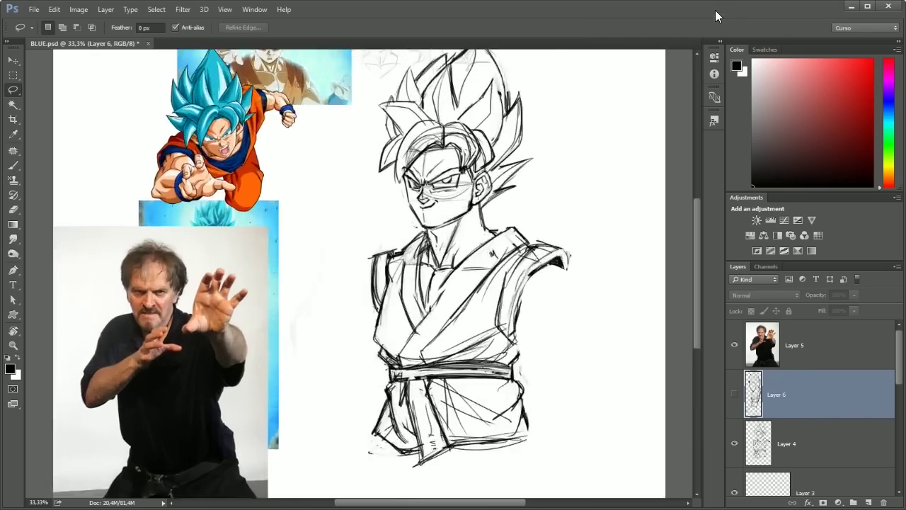
pyautogui.hotkey('ctrl', 'shift', 'alt', 'n')
pyautogui.press('b')
pyautogui.scroll(1, 476, 287)
pyautogui.scroll(-1, 476, 287)
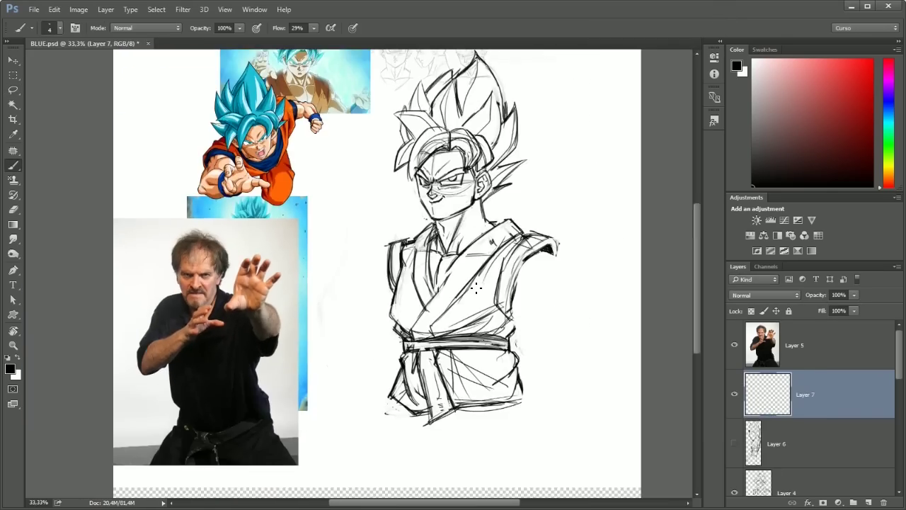
# Rough in both arms and the raised hand with loose ovals and contours, following the martial-arts photo's pose.
pyautogui.moveTo(526, 276)
pyautogui.mouseDown()
pyautogui.moveTo(562, 293)
pyautogui.moveTo(556, 276)
pyautogui.moveTo(576, 295)
pyautogui.moveTo(544, 289)
pyautogui.mouseUp()
pyautogui.moveTo(535, 221)
pyautogui.mouseDown()
pyautogui.moveTo(505, 242)
pyautogui.moveTo(592, 305)
pyautogui.mouseUp()
pyautogui.moveTo(546, 276); pyautogui.dragTo(515, 180)
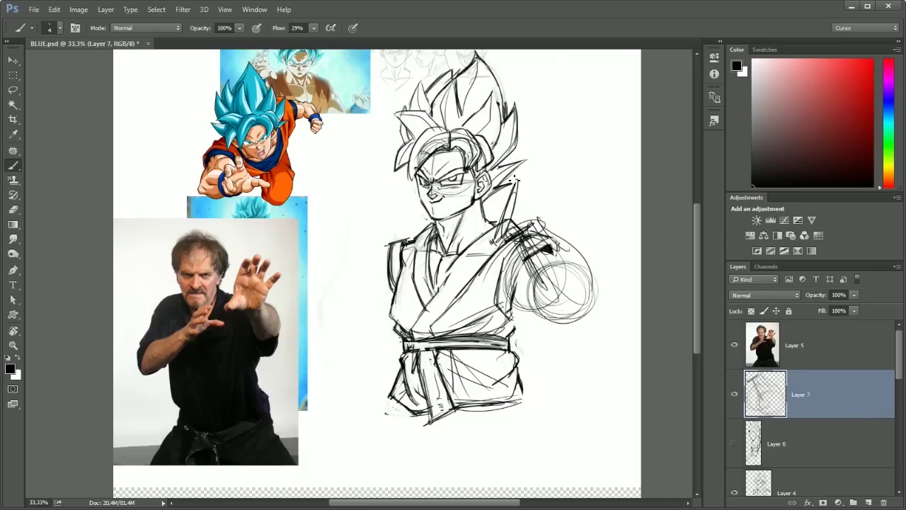
pyautogui.moveTo(533, 150); pyautogui.dragTo(560, 213)
pyautogui.moveTo(400, 237)
pyautogui.mouseDown()
pyautogui.moveTo(343, 276)
pyautogui.moveTo(333, 297)
pyautogui.moveTo(394, 290)
pyautogui.moveTo(409, 245)
pyautogui.moveTo(447, 244)
pyautogui.mouseUp()
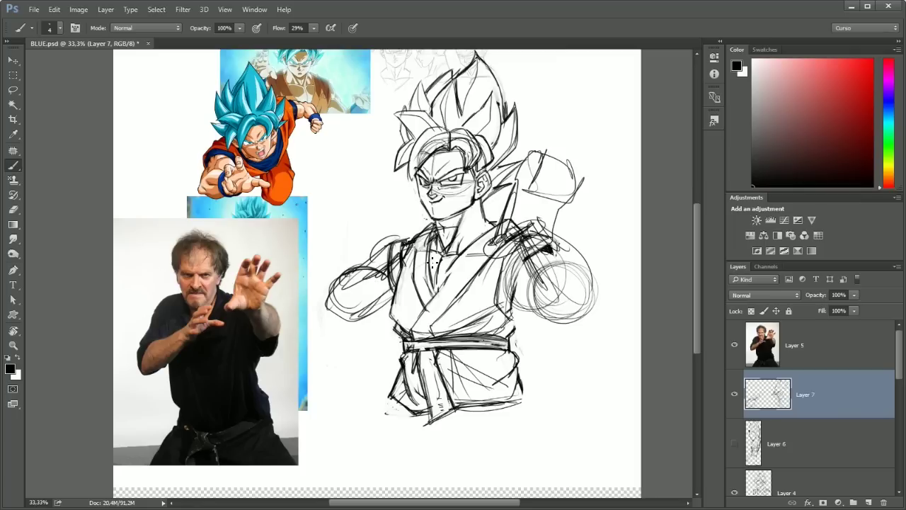
# Lasso the rough bent arm across from the raised hand, adjust it with Free Transform and deselect it.
pyautogui.press('l')
pyautogui.moveTo(330, 236); pyautogui.dragTo(334, 241)
pyautogui.hotkey('ctrl', 't')
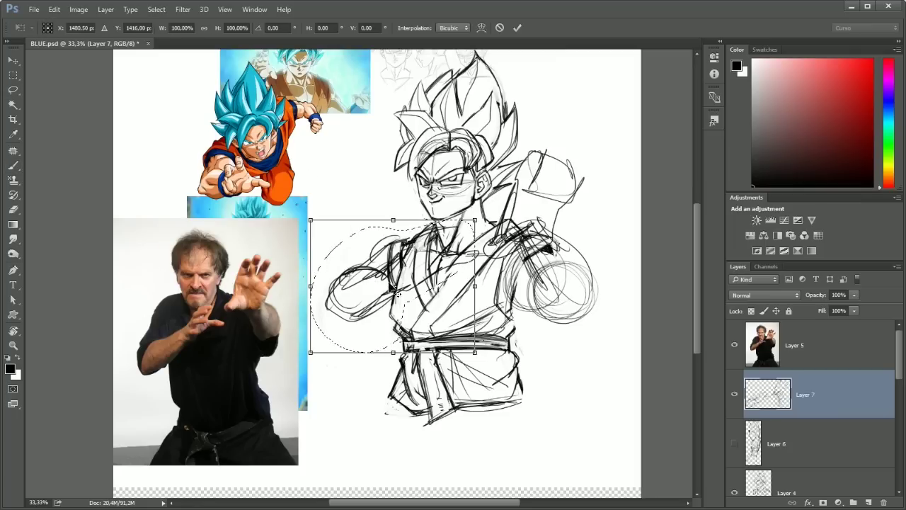
pyautogui.moveTo(453, 375); pyautogui.dragTo(478, 347)
pyautogui.press('Return')
pyautogui.hotkey('ctrl', 'd')
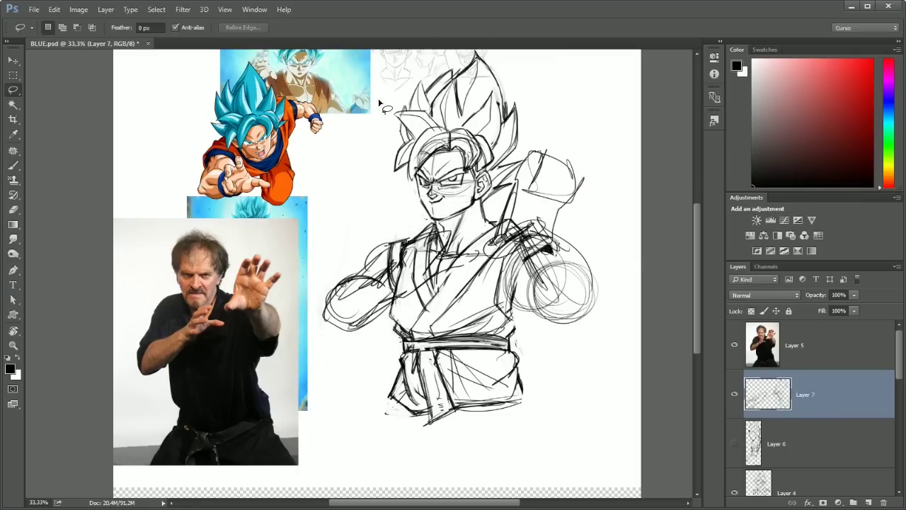
# Sketch the bent arm's upper arm, shoulder and gi strap over the chest.
pyautogui.press('b')
pyautogui.moveTo(388, 233)
pyautogui.mouseDown()
pyautogui.moveTo(336, 289)
pyautogui.moveTo(364, 330)
pyautogui.moveTo(419, 281)
pyautogui.mouseUp()
pyautogui.moveTo(443, 225); pyautogui.dragTo(409, 274)
# Rough in the raised hand's fingers and thumb and darken the contours of its foreshortened arm.
pyautogui.rightClick(552, 158)
pyautogui.press('Escape')
pyautogui.moveTo(532, 189); pyautogui.dragTo(561, 163)
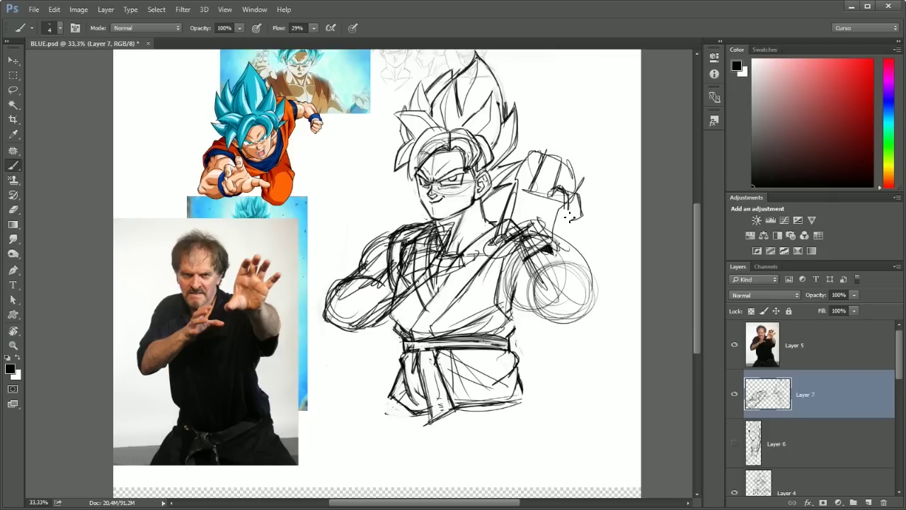
pyautogui.moveTo(513, 240)
pyautogui.mouseDown()
pyautogui.moveTo(559, 248)
pyautogui.moveTo(598, 283)
pyautogui.moveTo(538, 315)
pyautogui.moveTo(514, 263)
pyautogui.moveTo(524, 318)
pyautogui.moveTo(545, 330)
pyautogui.moveTo(522, 338)
pyautogui.mouseUp()
pyautogui.press('e')
pyautogui.press('b')
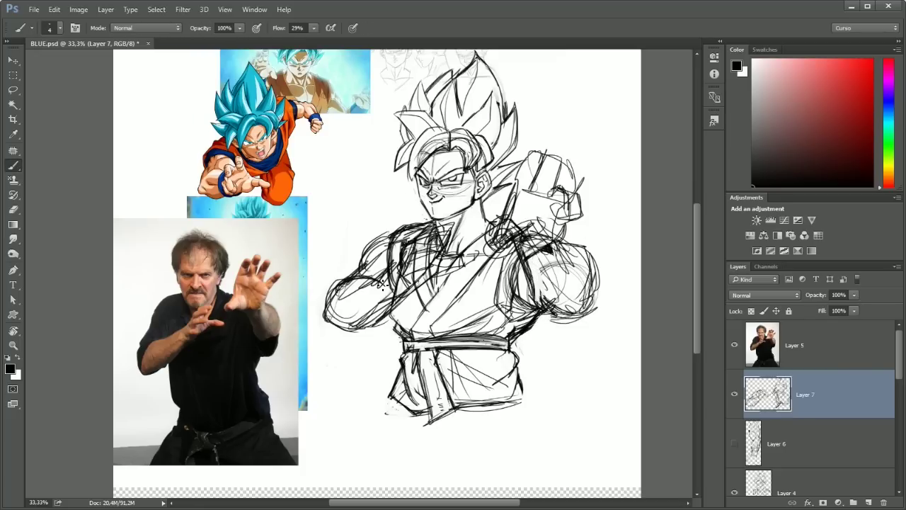
pyautogui.moveTo(524, 405); pyautogui.dragTo(561, 454)
pyautogui.moveTo(385, 400); pyautogui.dragTo(351, 437)
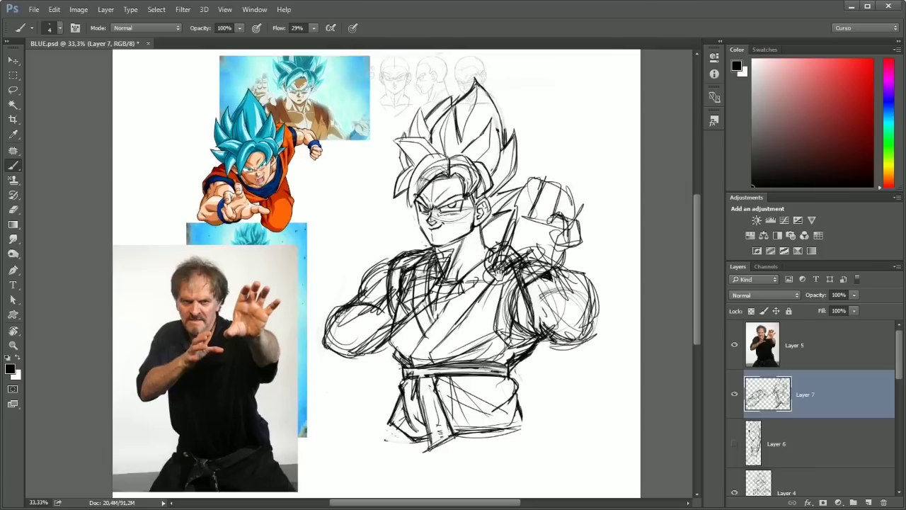
# Check the arm sketch by toggling its layer's visibility and lower the opacity of Layer 4.
pyautogui.click(735, 393)
pyautogui.click(734, 393)
pyautogui.click(772, 489)
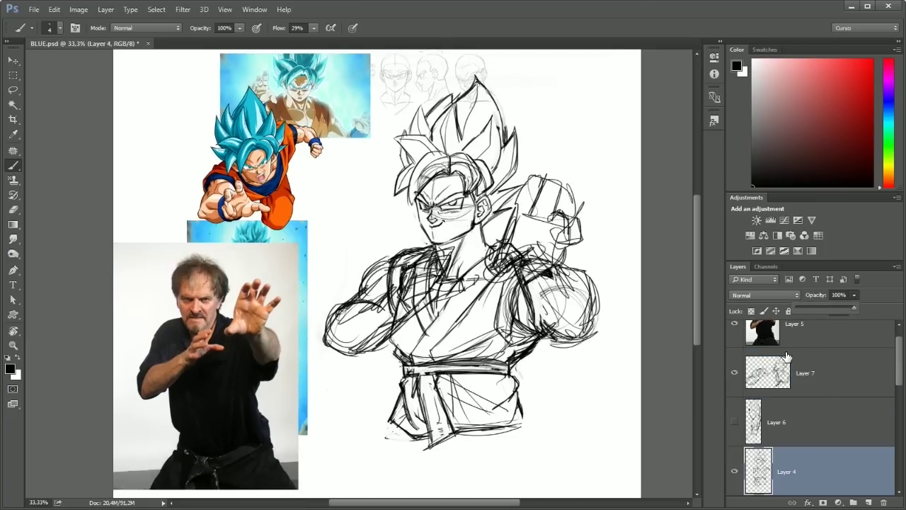
pyautogui.moveTo(834, 307)
pyautogui.mouseDown()
pyautogui.moveTo(807, 309)
pyautogui.moveTo(854, 307)
pyautogui.moveTo(830, 308)
pyautogui.mouseUp()
# Add a new layer above Layer 7, fade Layer 7 to 12% opacity and make the new layer active.
pyautogui.hotkey('alt', ']')
pyautogui.hotkey('ctrl', 'shift', 'alt', 'n')
pyautogui.hotkey('ctrl', '+')
pyautogui.hotkey('alt', '[')
pyautogui.click(854, 294)
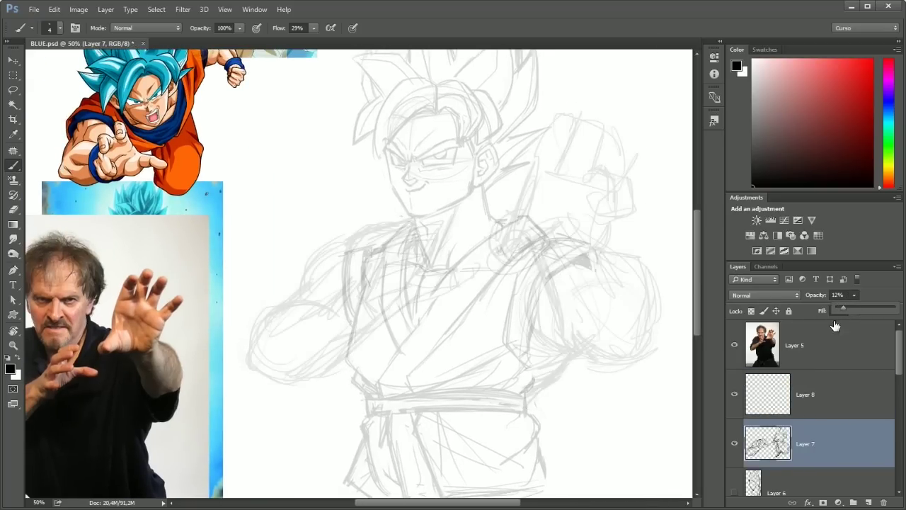
pyautogui.hotkey('alt', ']')
# Undo a test stroke on the new layer and set the brush size to 7 px.
pyautogui.moveTo(546, 214); pyautogui.dragTo(560, 276)
pyautogui.hotkey('ctrl', 'z')
pyautogui.rightClick(544, 241)
pyautogui.press('Return')
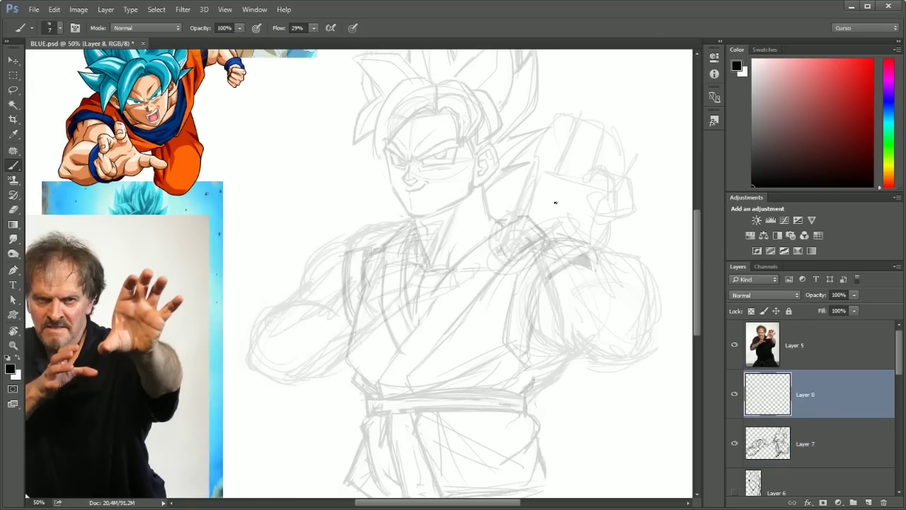
# Draw the raised open hand's side contour and curled fingers in dark lines over the faded sketch.
pyautogui.moveTo(526, 204)
pyautogui.mouseDown()
pyautogui.moveTo(594, 188)
pyautogui.moveTo(610, 232)
pyautogui.mouseUp()
pyautogui.moveTo(539, 181); pyautogui.dragTo(602, 245)
pyautogui.moveTo(596, 176)
pyautogui.mouseDown()
pyautogui.moveTo(625, 211)
pyautogui.moveTo(591, 239)
pyautogui.moveTo(596, 222)
pyautogui.mouseUp()
pyautogui.moveTo(536, 171)
pyautogui.mouseDown()
pyautogui.moveTo(535, 142)
pyautogui.moveTo(572, 152)
pyautogui.moveTo(577, 167)
pyautogui.moveTo(593, 135)
pyautogui.moveTo(589, 168)
pyautogui.mouseUp()
pyautogui.moveTo(545, 145)
pyautogui.mouseDown()
pyautogui.moveTo(572, 137)
pyautogui.moveTo(541, 163)
pyautogui.mouseUp()
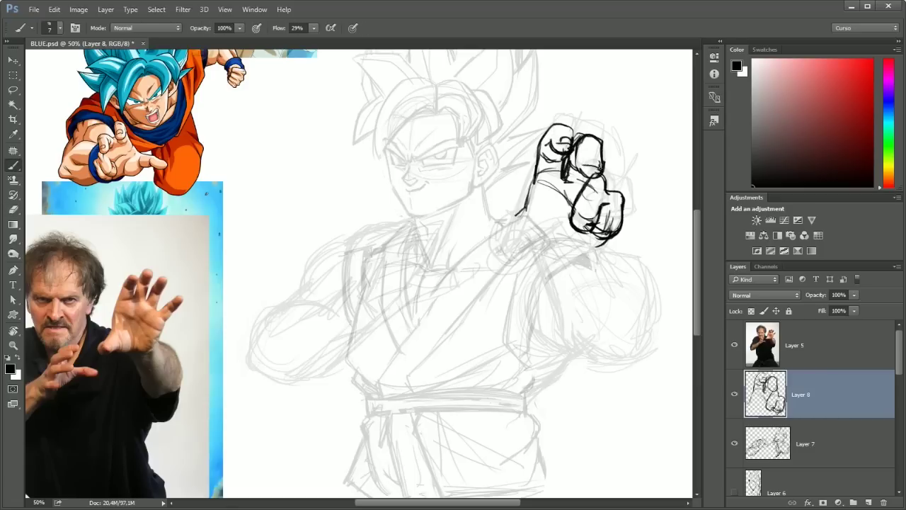
# Redraw the raised hand's outermost curled finger, erasing stray lines, and add creases to the neighbouring fingers.
pyautogui.moveTo(593, 183)
pyautogui.mouseDown()
pyautogui.moveTo(575, 228)
pyautogui.moveTo(621, 235)
pyautogui.mouseUp()
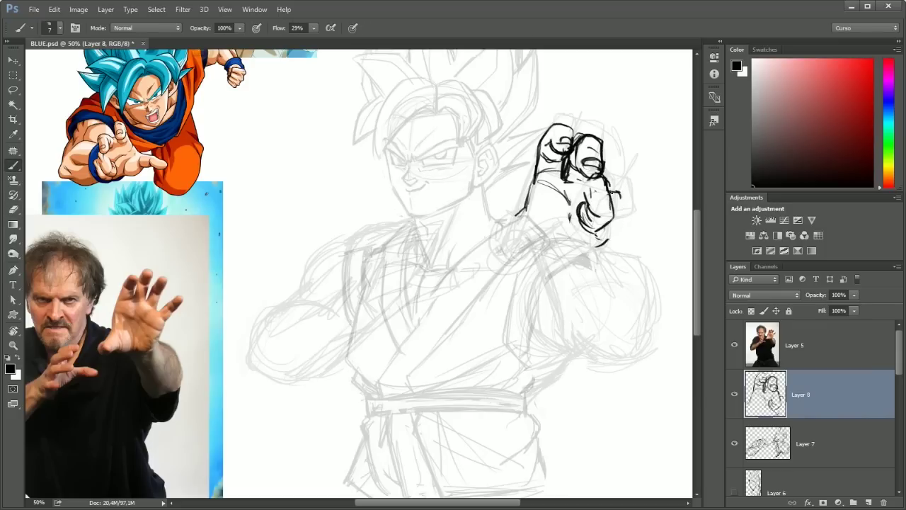
pyautogui.moveTo(590, 208)
pyautogui.mouseDown()
pyautogui.moveTo(585, 191)
pyautogui.moveTo(599, 174)
pyautogui.moveTo(579, 171)
pyautogui.mouseUp()
pyautogui.press('e')
pyautogui.press('b')
pyautogui.press('e')
pyautogui.moveTo(579, 204); pyautogui.dragTo(587, 221)
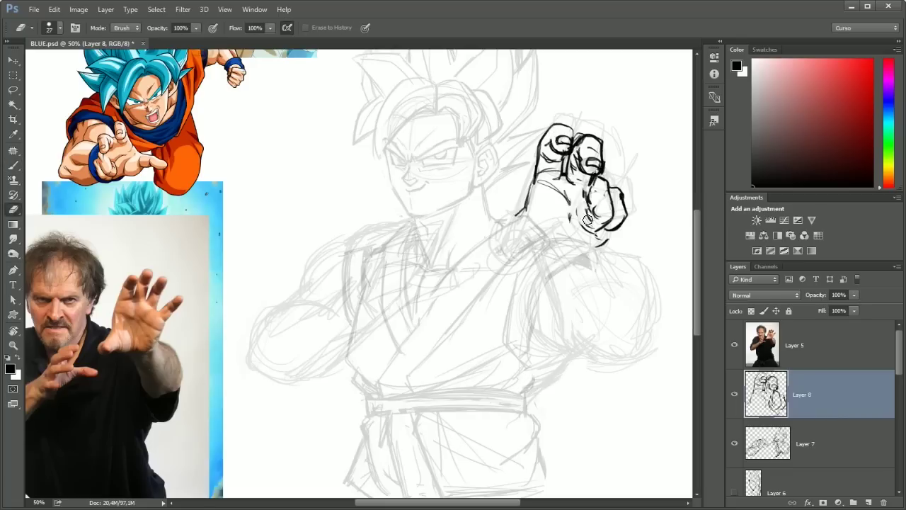
pyautogui.press('b')
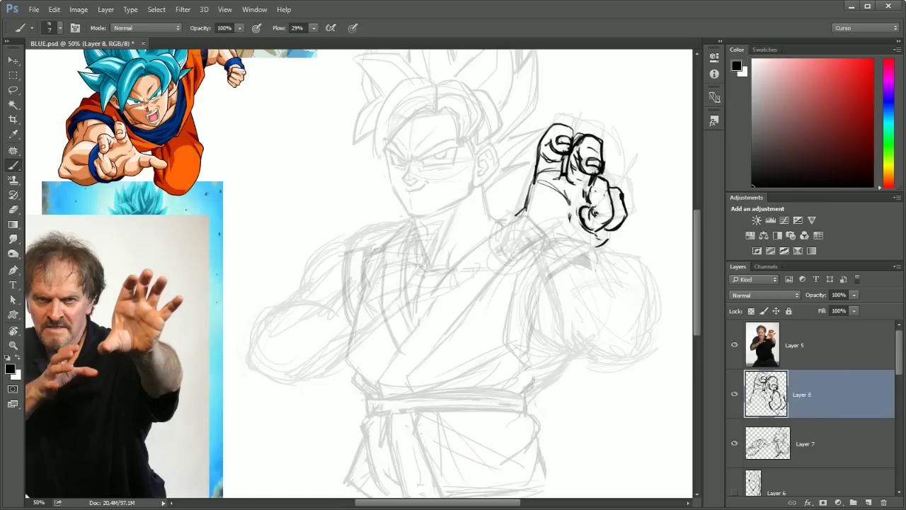
# Erase part of the outermost finger and sharpen its joints and fingertip contour.
pyautogui.press('e')
pyautogui.moveTo(590, 200)
pyautogui.mouseDown()
pyautogui.moveTo(630, 221)
pyautogui.moveTo(611, 235)
pyautogui.mouseUp()
pyautogui.press('b')
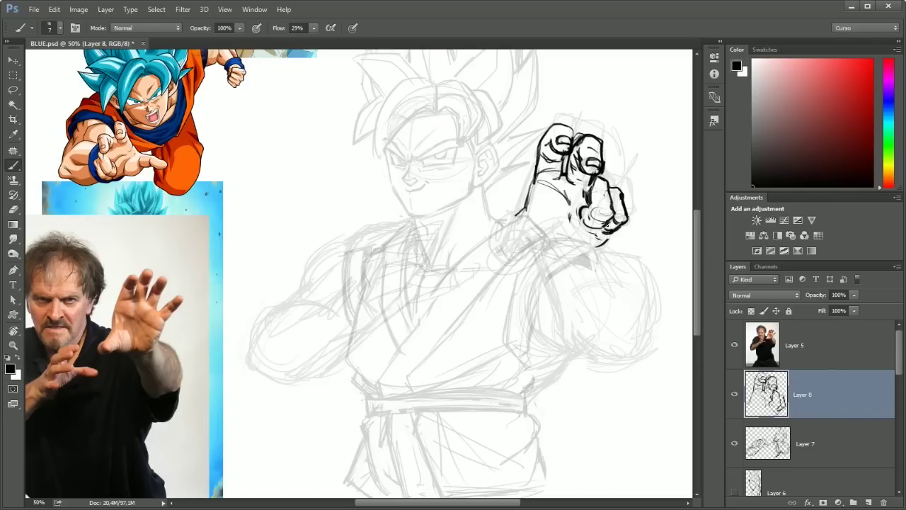
pyautogui.press('e')
pyautogui.press('b')
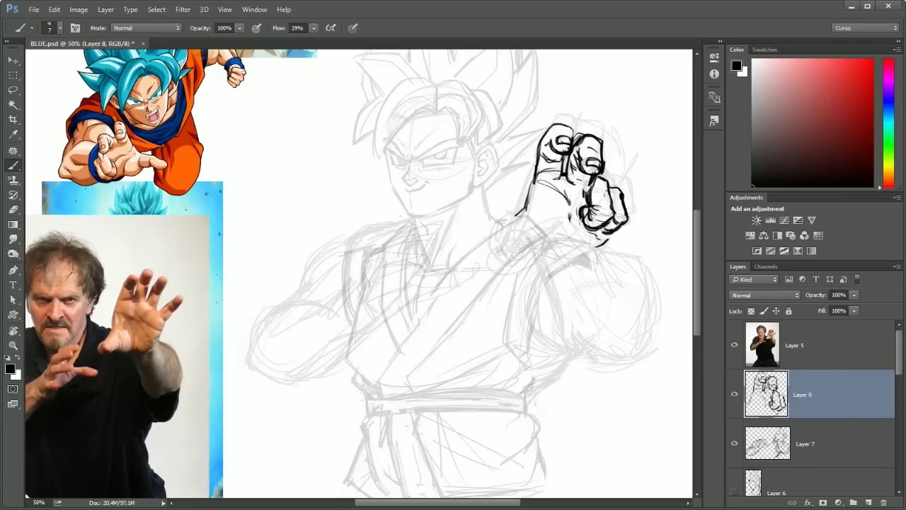
# Draw the raised hand's thumb, palm crease and lower palm edge down to the wrist.
pyautogui.moveTo(607, 231); pyautogui.dragTo(577, 250)
pyautogui.moveTo(540, 198); pyautogui.dragTo(567, 250)
pyautogui.moveTo(528, 197)
pyautogui.mouseDown()
pyautogui.moveTo(508, 241)
pyautogui.moveTo(524, 252)
pyautogui.mouseUp()
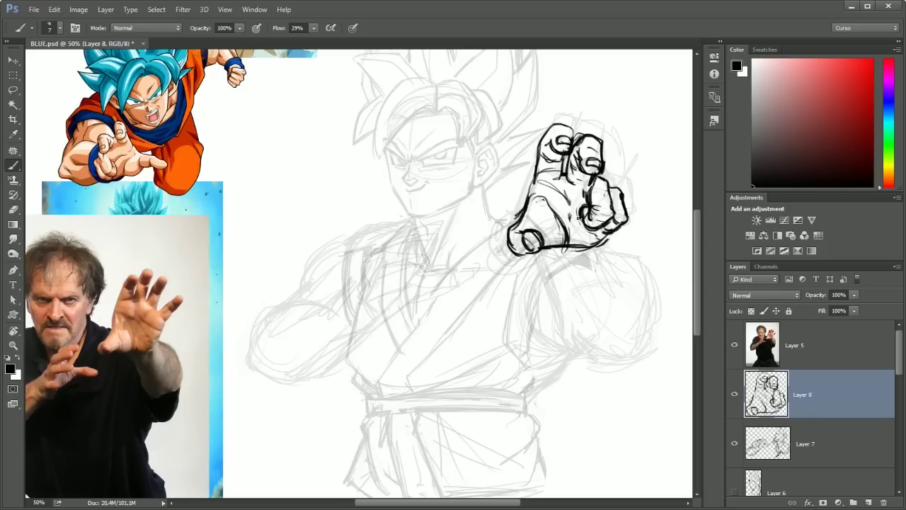
# Outline the raised hand's foreshortened forearm and the upper arm behind it down to the gi's side.
pyautogui.moveTo(602, 235)
pyautogui.mouseDown()
pyautogui.moveTo(528, 231)
pyautogui.moveTo(566, 326)
pyautogui.moveTo(555, 285)
pyautogui.moveTo(561, 318)
pyautogui.moveTo(619, 262)
pyautogui.moveTo(658, 300)
pyautogui.moveTo(657, 334)
pyautogui.mouseUp()
pyautogui.moveTo(626, 282); pyautogui.dragTo(652, 325)
pyautogui.moveTo(653, 319)
pyautogui.mouseDown()
pyautogui.moveTo(641, 349)
pyautogui.moveTo(583, 346)
pyautogui.moveTo(545, 268)
pyautogui.moveTo(540, 298)
pyautogui.moveTo(537, 275)
pyautogui.moveTo(558, 350)
pyautogui.mouseUp()
pyautogui.moveTo(533, 321); pyautogui.dragTo(573, 368)
pyautogui.moveTo(535, 253)
pyautogui.mouseDown()
pyautogui.moveTo(514, 358)
pyautogui.moveTo(567, 358)
pyautogui.moveTo(522, 396)
pyautogui.mouseUp()
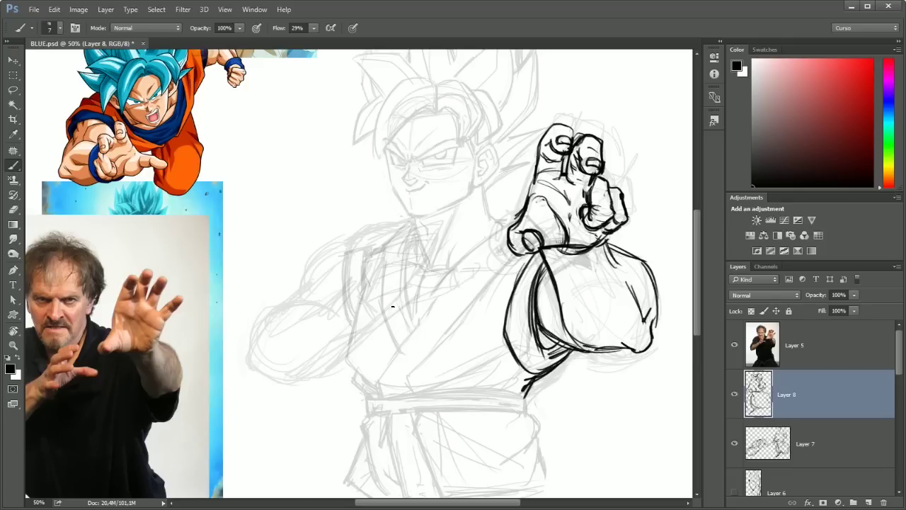
# Outline the bent arm's forearm and elbow in dark lines, undoing a first misplaced stroke.
pyautogui.moveTo(347, 288); pyautogui.dragTo(374, 271)
pyautogui.hotkey('ctrl', 'z')
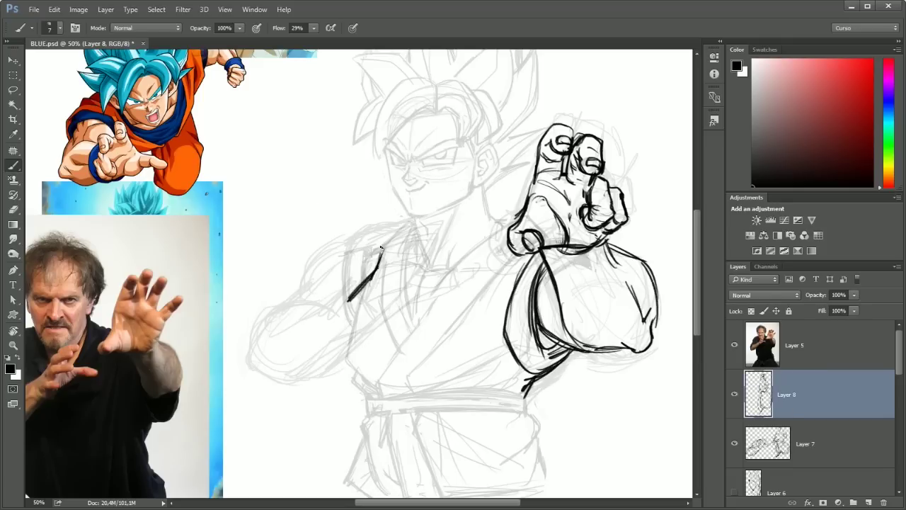
pyautogui.moveTo(307, 328); pyautogui.dragTo(385, 309)
pyautogui.moveTo(412, 283)
pyautogui.mouseDown()
pyautogui.moveTo(376, 286)
pyautogui.moveTo(338, 305)
pyautogui.moveTo(390, 298)
pyautogui.mouseUp()
pyautogui.moveTo(338, 301); pyautogui.dragTo(326, 342)
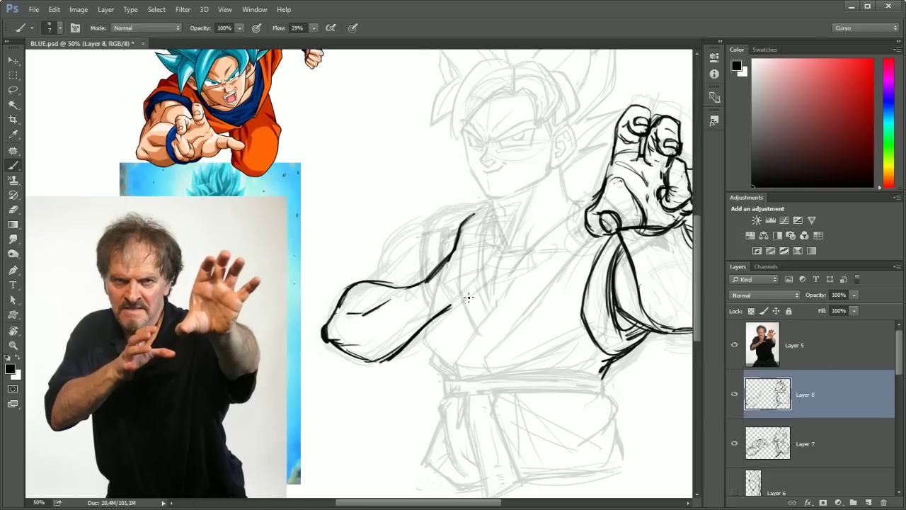
# Sketch the bent arm's hand in front of the chest with a folded finger and an extended thumb.
pyautogui.moveTo(486, 256)
pyautogui.mouseDown()
pyautogui.moveTo(475, 286)
pyautogui.moveTo(441, 318)
pyautogui.mouseUp()
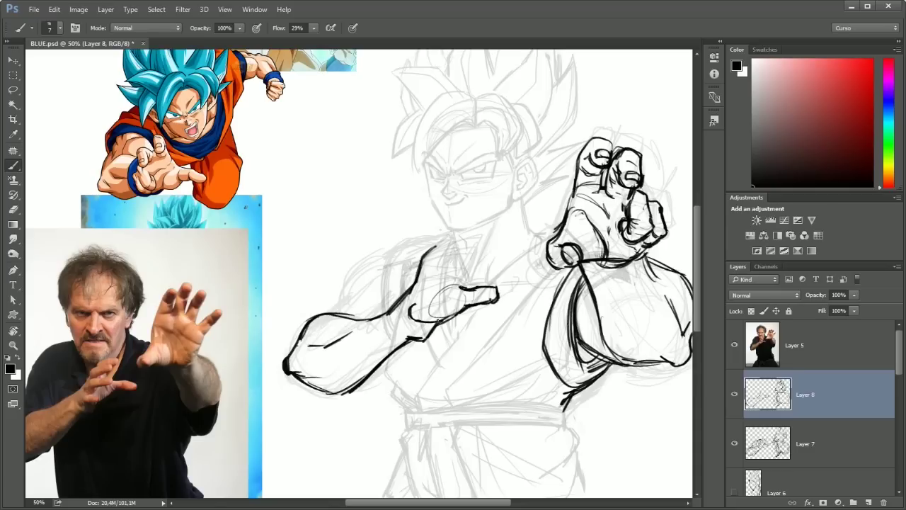
pyautogui.moveTo(423, 300)
pyautogui.mouseDown()
pyautogui.moveTo(432, 308)
pyautogui.moveTo(463, 284)
pyautogui.mouseUp()
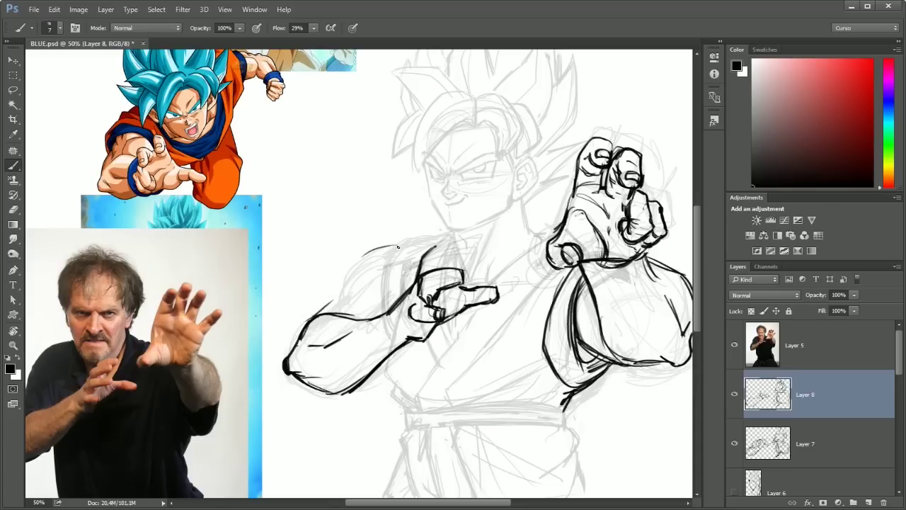
# Draw the bent arm's upper-arm muscles and the gi's shoulder strap, replacing a misplaced stroke.
pyautogui.moveTo(350, 299); pyautogui.dragTo(389, 289)
pyautogui.hotkey('ctrl', 'z')
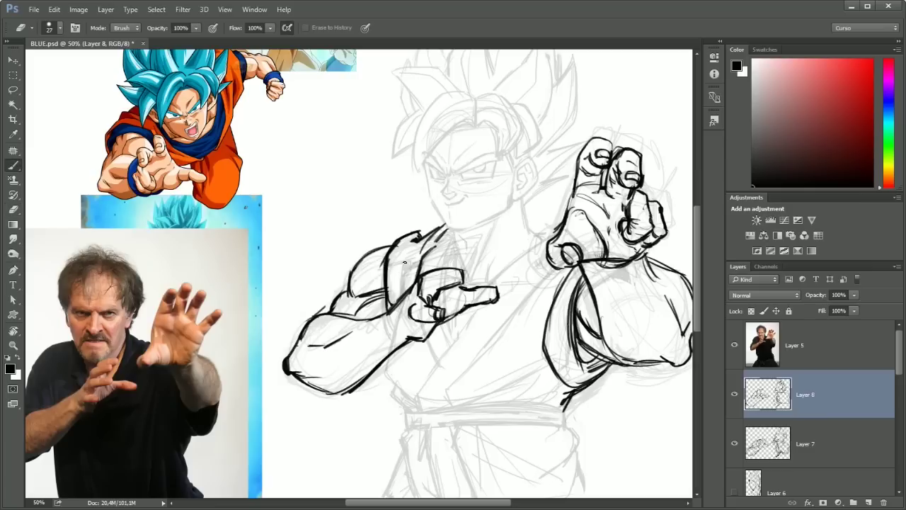
pyautogui.moveTo(402, 242); pyautogui.dragTo(409, 301)
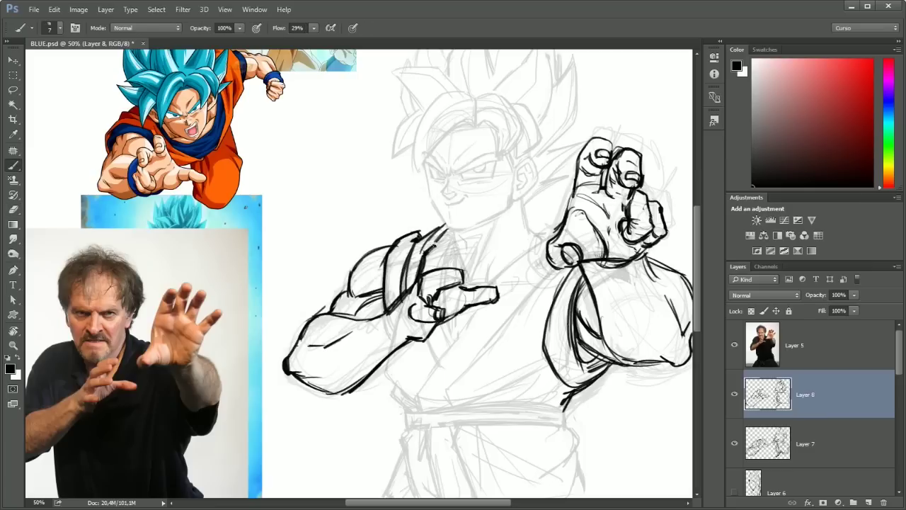
# Erase the bent arm's hand and redraw it with stacked curled fingers and an extended thumb.
pyautogui.rightClick(475, 241)
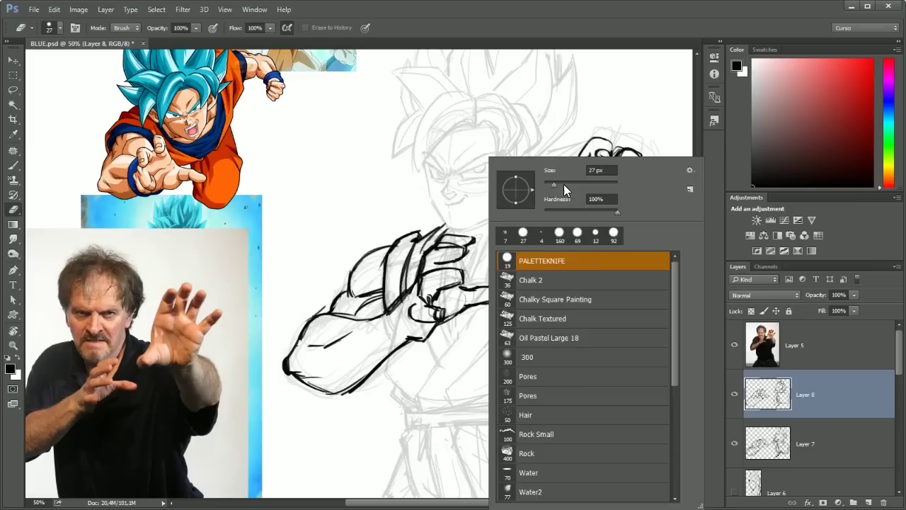
pyautogui.press('e')
pyautogui.moveTo(441, 304); pyautogui.dragTo(481, 314)
pyautogui.press('b')
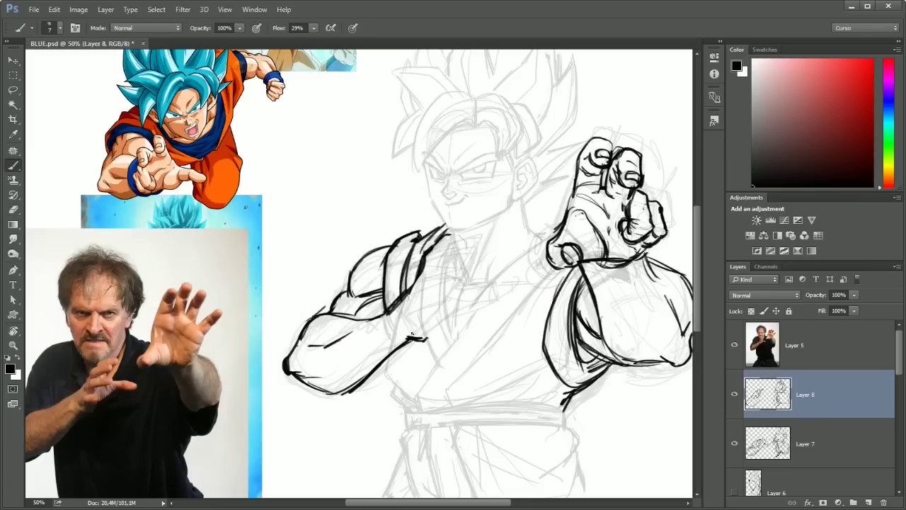
pyautogui.moveTo(427, 251); pyautogui.dragTo(459, 286)
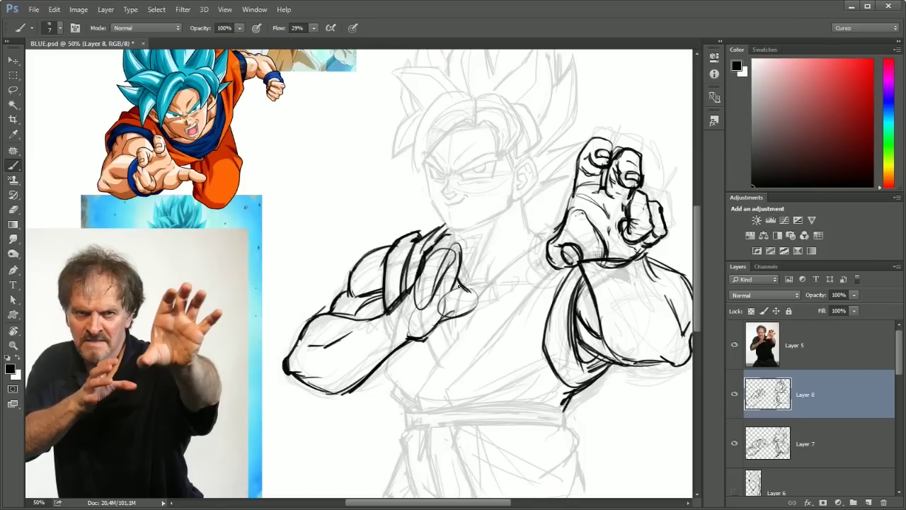
pyautogui.moveTo(438, 234); pyautogui.dragTo(464, 297)
pyautogui.press('e')
pyautogui.press('b')
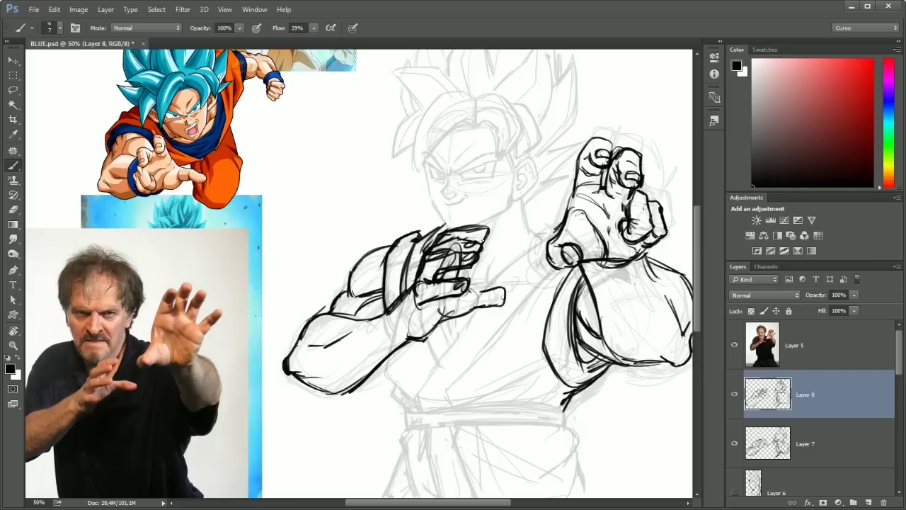
# Touch up the curled fingertips of the bent arm's hand, erasing stray lines at their ends.
pyautogui.moveTo(509, 219); pyautogui.dragTo(482, 244)
pyautogui.moveTo(483, 213)
pyautogui.mouseDown()
pyautogui.moveTo(433, 241)
pyautogui.moveTo(485, 240)
pyautogui.mouseUp()
pyautogui.press('e')
pyautogui.rightClick(442, 157)
pyautogui.press('Escape')
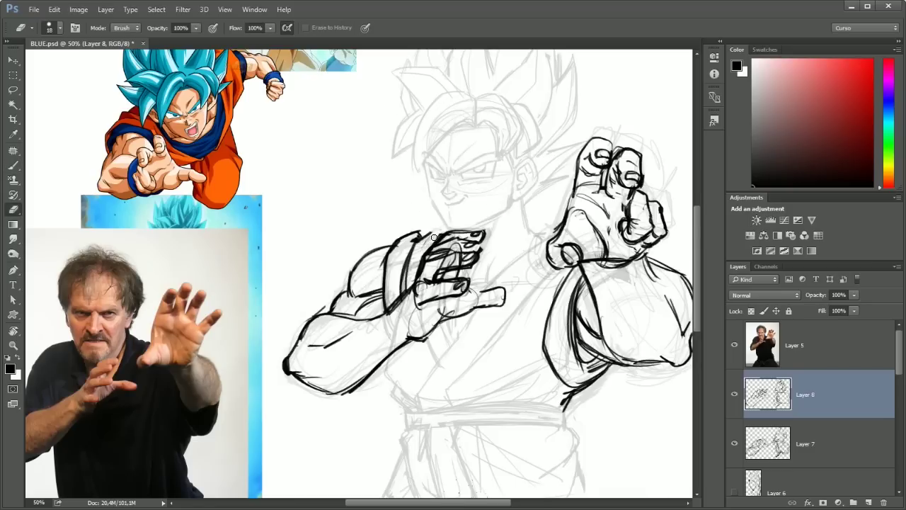
pyautogui.press('b')
pyautogui.press('e')
pyautogui.press('b')
pyautogui.press('e')
# Erase the bent arm's fingers and palm and redraw an open hand with folded lower fingers and an extended thumb.
pyautogui.moveTo(457, 252)
pyautogui.mouseDown()
pyautogui.moveTo(435, 268)
pyautogui.moveTo(428, 290)
pyautogui.moveTo(441, 289)
pyautogui.moveTo(415, 307)
pyautogui.moveTo(440, 319)
pyautogui.mouseUp()
pyautogui.press('b')
pyautogui.press('e')
pyautogui.press('b')
pyautogui.press('e')
pyautogui.press('b')
pyautogui.press('e')
pyautogui.press('b')
pyautogui.press('e')
pyautogui.press('b')
# Draw the curved wristband edges across both forearms, erasing the lines they overlap.
pyautogui.moveTo(457, 283)
pyautogui.mouseDown()
pyautogui.moveTo(511, 297)
pyautogui.moveTo(388, 334)
pyautogui.mouseUp()
pyautogui.press('e')
pyautogui.press('b')
pyautogui.moveTo(382, 313)
pyautogui.mouseDown()
pyautogui.moveTo(350, 327)
pyautogui.moveTo(358, 372)
pyautogui.mouseUp()
pyautogui.press('e')
pyautogui.moveTo(347, 311)
pyautogui.mouseDown()
pyautogui.moveTo(391, 345)
pyautogui.moveTo(396, 306)
pyautogui.mouseUp()
pyautogui.press('b')
pyautogui.moveTo(353, 317); pyautogui.dragTo(412, 300)
pyautogui.moveTo(606, 320); pyautogui.dragTo(659, 262)
# Select the bent arm's hand and transform it slightly smaller and tilted to fit the wrist.
pyautogui.press('l')
pyautogui.moveTo(460, 224)
pyautogui.mouseDown()
pyautogui.moveTo(532, 223)
pyautogui.moveTo(517, 225)
pyautogui.moveTo(528, 213)
pyautogui.moveTo(496, 234)
pyautogui.moveTo(509, 229)
pyautogui.mouseUp()
pyautogui.hotkey('ctrl', 't')
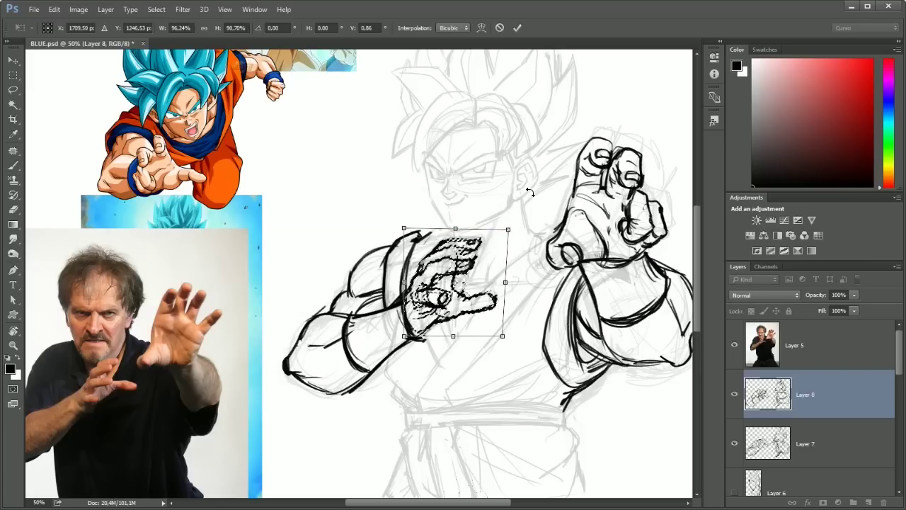
pyautogui.moveTo(530, 192); pyautogui.dragTo(521, 212)
pyautogui.press('Return')
pyautogui.hotkey('ctrl', 'd')
# Join the bent arm's hand to the wrist, redrawing the back of the hand and the nearby wristband lines.
pyautogui.press('b')
pyautogui.moveTo(453, 283); pyautogui.dragTo(459, 280)
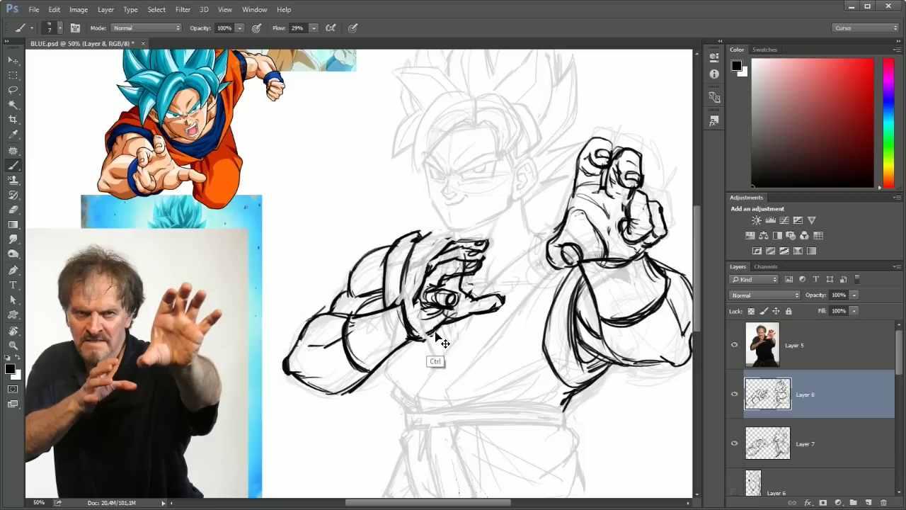
pyautogui.press('e')
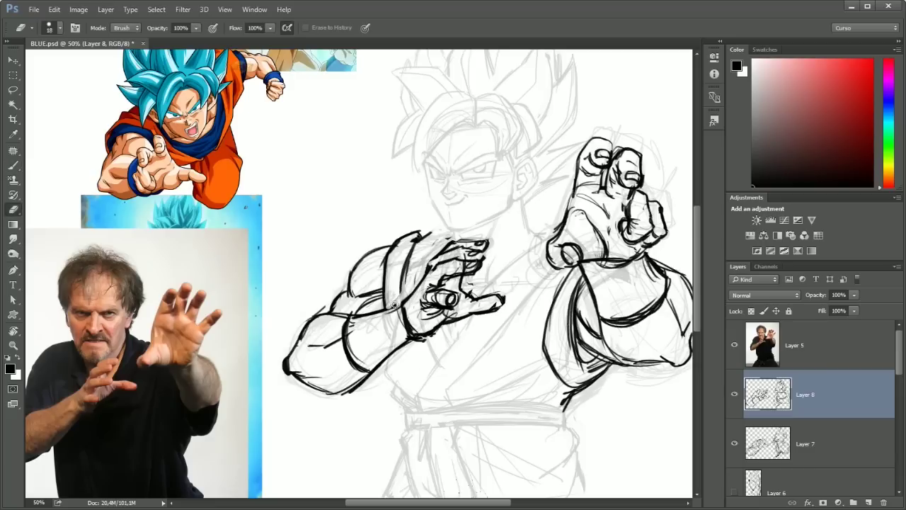
pyautogui.press('b')
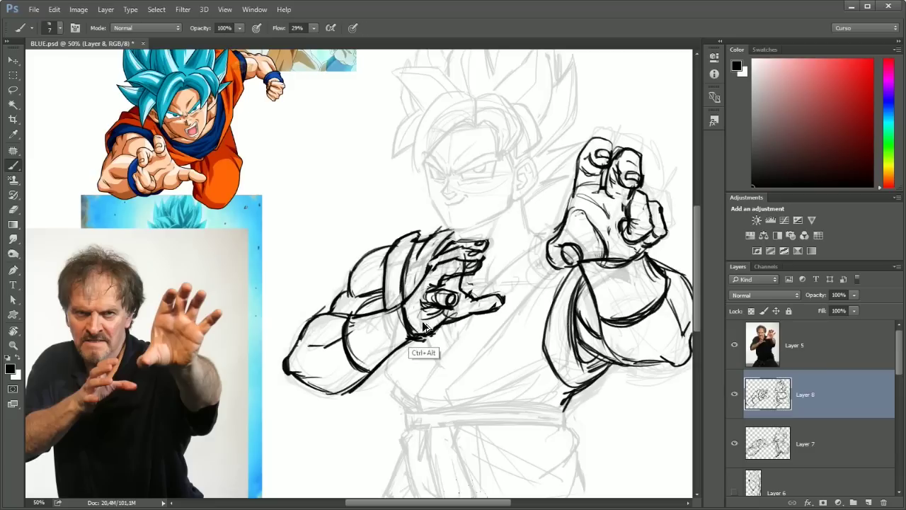
pyautogui.moveTo(392, 242); pyautogui.dragTo(425, 236)
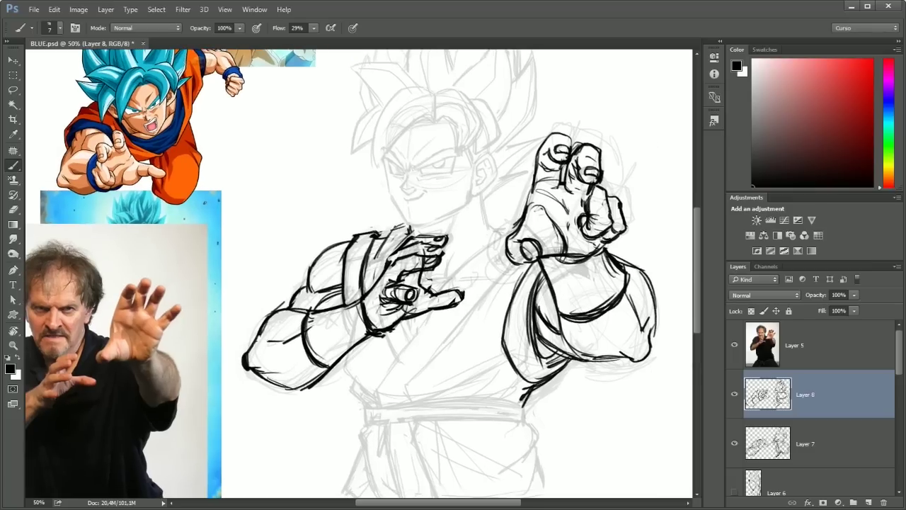
# Refine the bent arm's upper fingers, alternately erasing and redrawing their knuckles and rounded tips.
pyautogui.moveTo(456, 361); pyautogui.dragTo(416, 356)
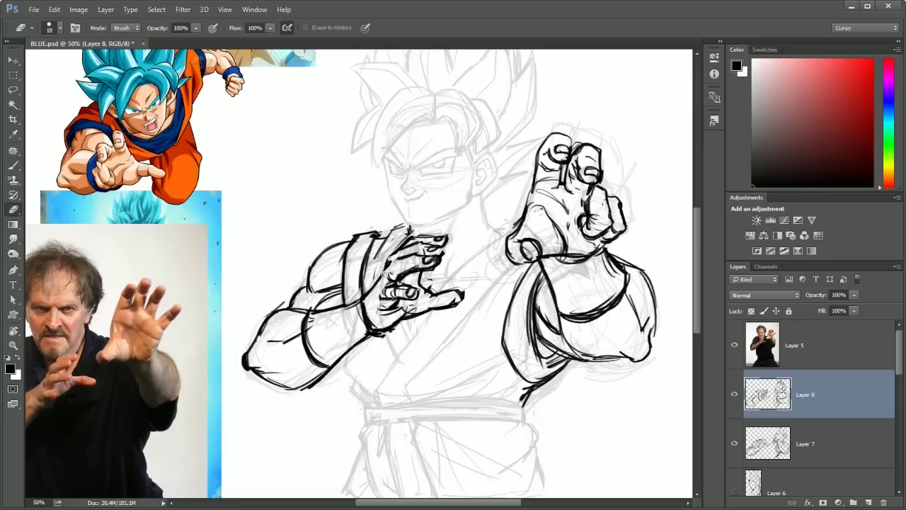
pyautogui.press('e')
pyautogui.press('b')
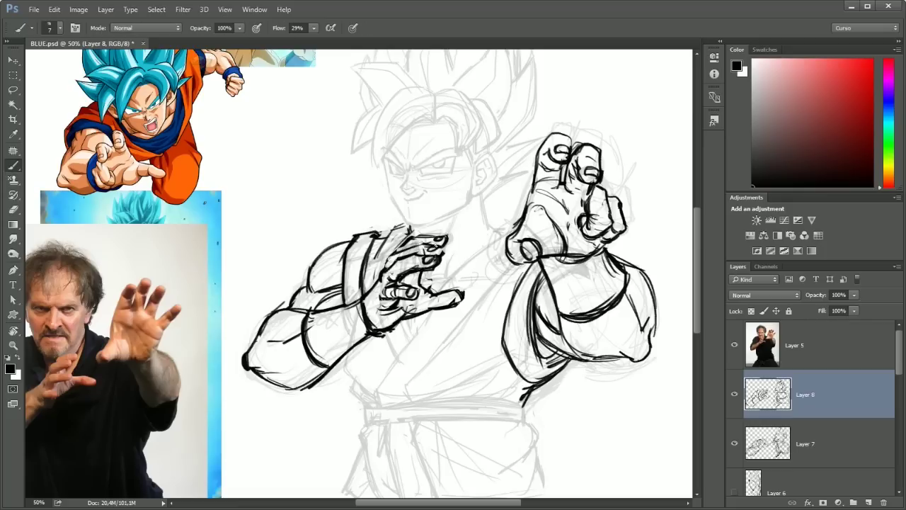
pyautogui.press('e')
pyautogui.press('b')
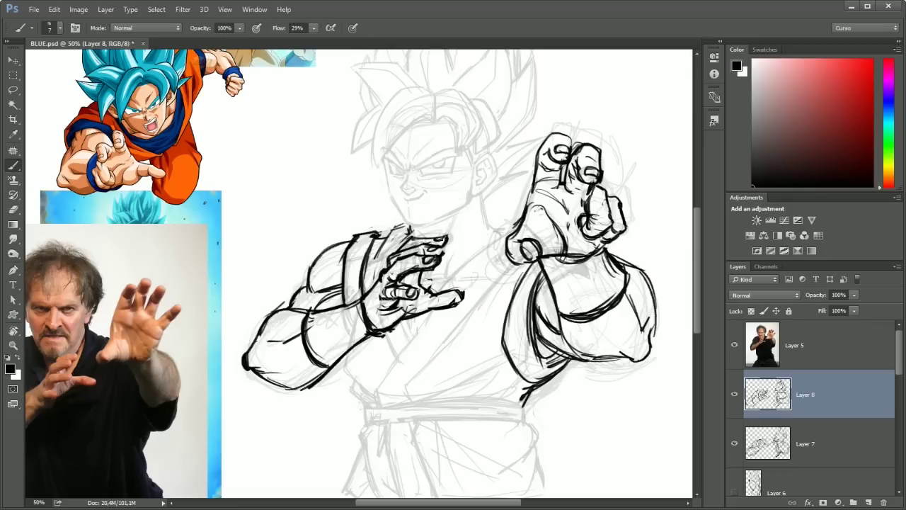
pyautogui.press('e')
pyautogui.press('b')
pyautogui.press('e')
pyautogui.press('b')
pyautogui.press('e')
pyautogui.press('b')
pyautogui.press('e')
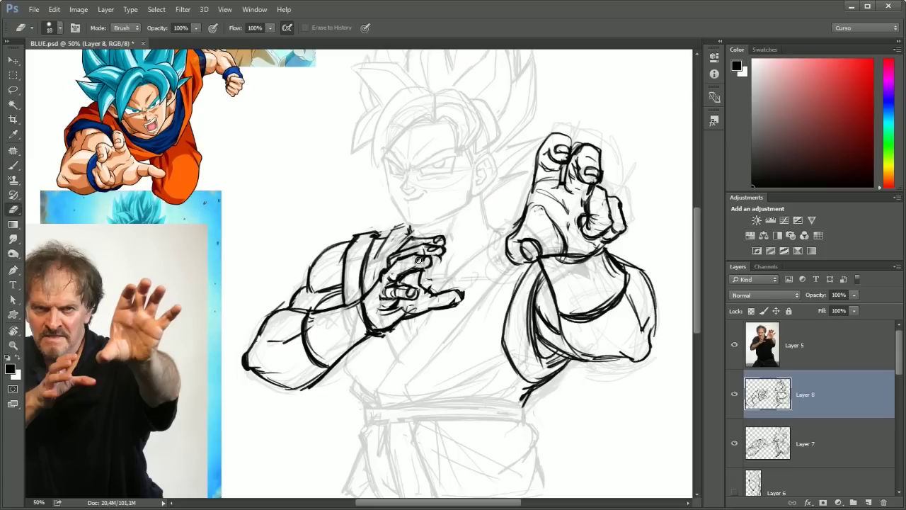
pyautogui.press('b')
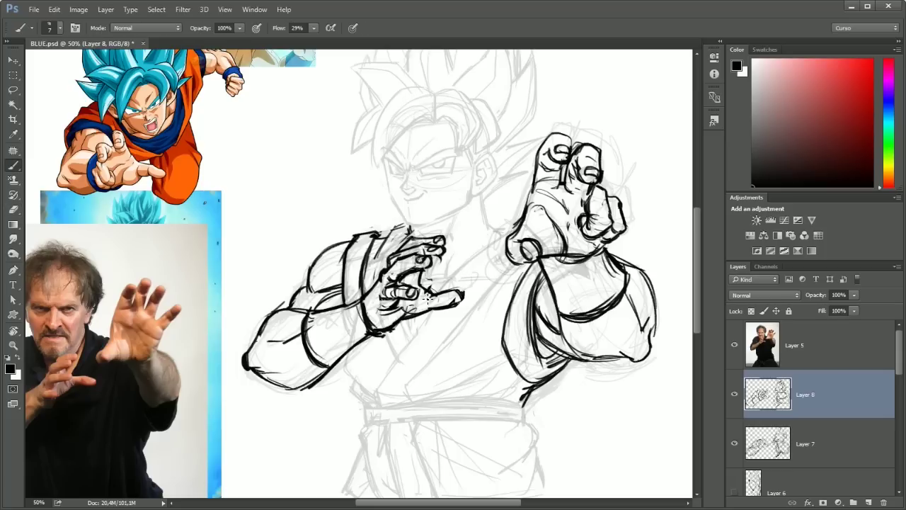
# Erase the bent arm's extended thumb and redraw it with a straighter outline and a defined tip.
pyautogui.press('e')
pyautogui.press('b')
pyautogui.press('e')
pyautogui.press('b')
pyautogui.press('e')
pyautogui.press('b')
pyautogui.press('e')
pyautogui.moveTo(428, 286)
pyautogui.mouseDown()
pyautogui.moveTo(456, 303)
pyautogui.moveTo(460, 284)
pyautogui.moveTo(443, 303)
pyautogui.moveTo(451, 308)
pyautogui.moveTo(456, 301)
pyautogui.moveTo(436, 309)
pyautogui.mouseUp()
pyautogui.press('b')
pyautogui.press('e')
pyautogui.press('b')
pyautogui.press('e')
pyautogui.press('b')
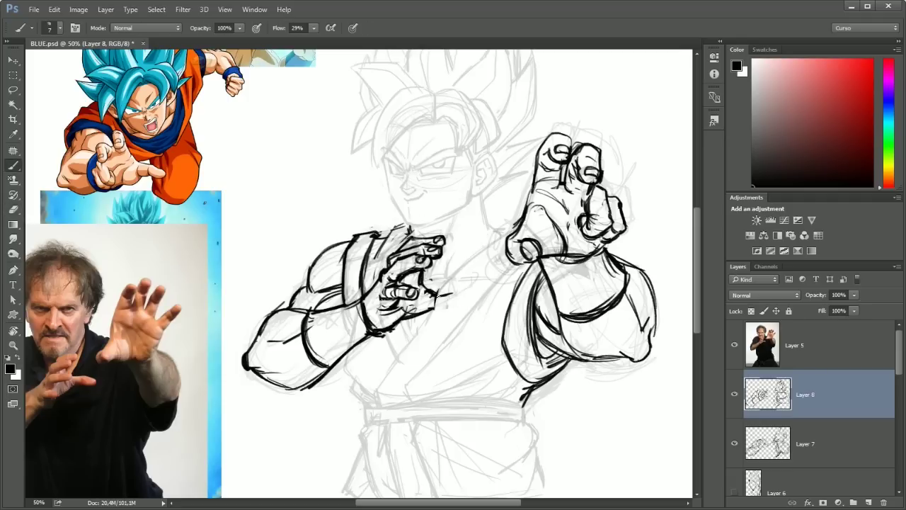
pyautogui.press('e')
pyautogui.press('b')
pyautogui.press('e')
pyautogui.press('b')
pyautogui.press('e')
# Erase the raised hand's wrist lines and redraw the base of the palm and the forearm contour.
pyautogui.moveTo(523, 249)
pyautogui.mouseDown()
pyautogui.moveTo(558, 251)
pyautogui.moveTo(551, 259)
pyautogui.moveTo(603, 249)
pyautogui.mouseUp()
pyautogui.press('b')
pyautogui.press('e')
pyautogui.press('b')
pyautogui.press('e')
pyautogui.press('b')
pyautogui.moveTo(545, 263)
pyautogui.mouseDown()
pyautogui.moveTo(623, 255)
pyautogui.moveTo(655, 327)
pyautogui.mouseUp()
pyautogui.press('e')
pyautogui.press('b')
# Select the belt and gi skirt on Layer 4 and shift them down to lengthen the waist.
pyautogui.moveTo(386, 373)
pyautogui.mouseDown()
pyautogui.moveTo(376, 295)
pyautogui.moveTo(522, 439)
pyautogui.moveTo(343, 319)
pyautogui.mouseUp()
pyautogui.keyDown('ctrl'); pyautogui.click(514, 370); pyautogui.keyUp('ctrl')
pyautogui.press('l')
pyautogui.moveTo(490, 353); pyautogui.dragTo(492, 398)
pyautogui.hotkey('ctrl', 'd')
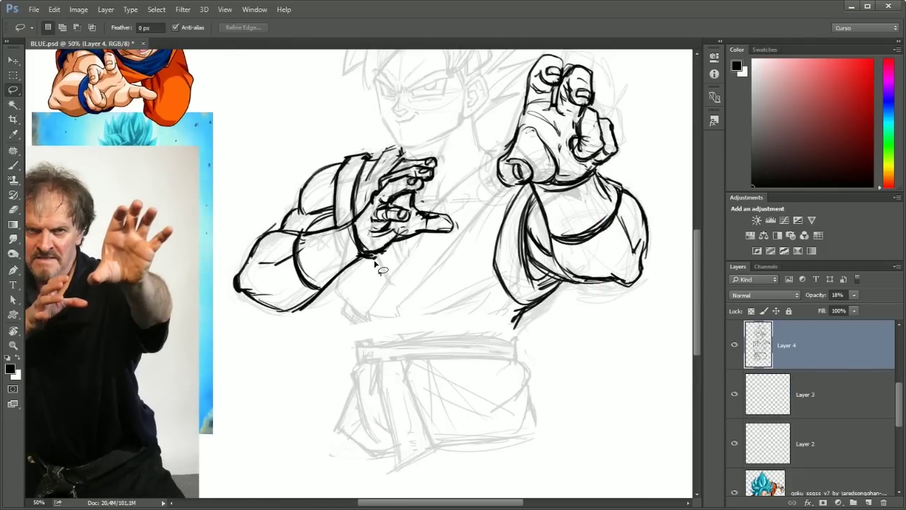
# Stretch the torso sketch on Layer 4 down to meet the lowered belt, and save the document.
pyautogui.moveTo(414, 241)
pyautogui.mouseDown()
pyautogui.moveTo(346, 335)
pyautogui.moveTo(480, 264)
pyautogui.moveTo(418, 239)
pyautogui.mouseUp()
pyautogui.hotkey('ctrl', 't')
pyautogui.moveTo(431, 342)
pyautogui.mouseDown()
pyautogui.moveTo(431, 365)
pyautogui.moveTo(431, 357)
pyautogui.mouseUp()
pyautogui.hotkey('ctrl', '-')
pyautogui.hotkey('ctrl', '-')
pyautogui.press('Return')
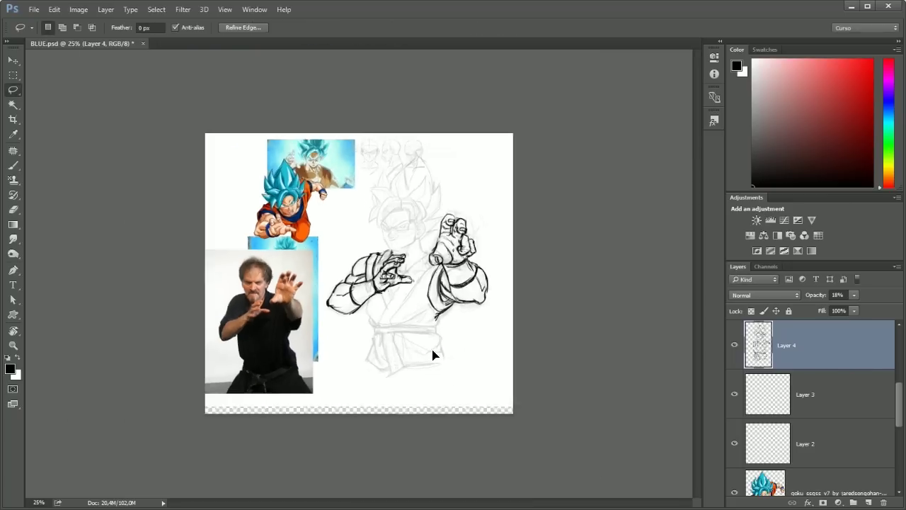
pyautogui.hotkey('ctrl', '+')
pyautogui.hotkey('ctrl', '+')
pyautogui.hotkey('ctrl', 's')
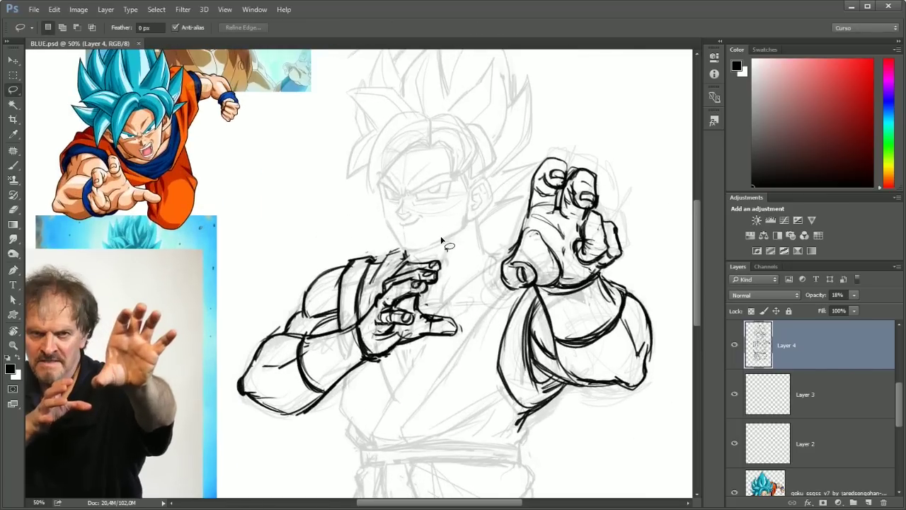
# Select the whole bent arm on Layer 8 and rotate it slightly clockwise.
pyautogui.hotkey('ctrl', 't')
pyautogui.press('Escape')
pyautogui.moveTo(298, 223)
pyautogui.mouseDown()
pyautogui.moveTo(486, 324)
pyautogui.moveTo(234, 368)
pyautogui.mouseUp()
pyautogui.hotkey('ctrl', 't')
pyautogui.moveTo(494, 216); pyautogui.dragTo(418, 283)
pyautogui.press('Return')
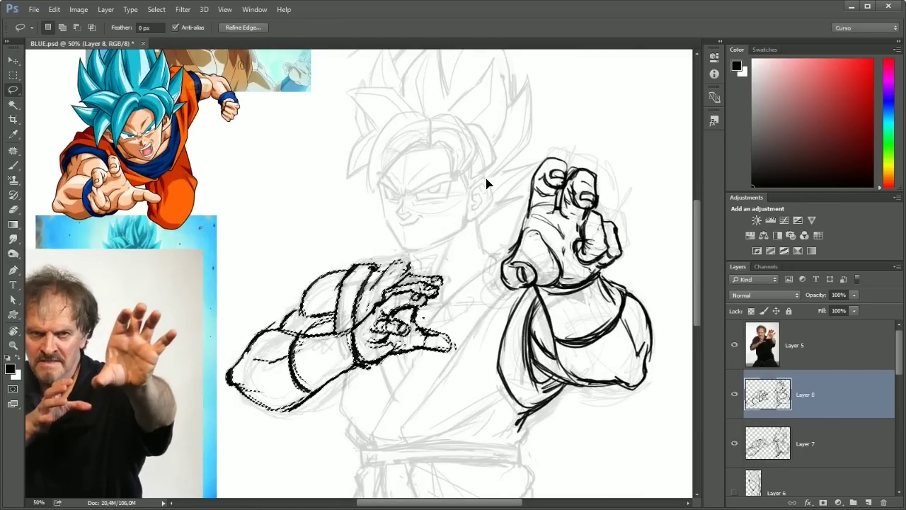
# Draw the sides of the neck and the gi's collar line in dark strokes on Layer 8.
pyautogui.hotkey('ctrl', '-')
pyautogui.hotkey('ctrl', '+')
pyautogui.press('b')
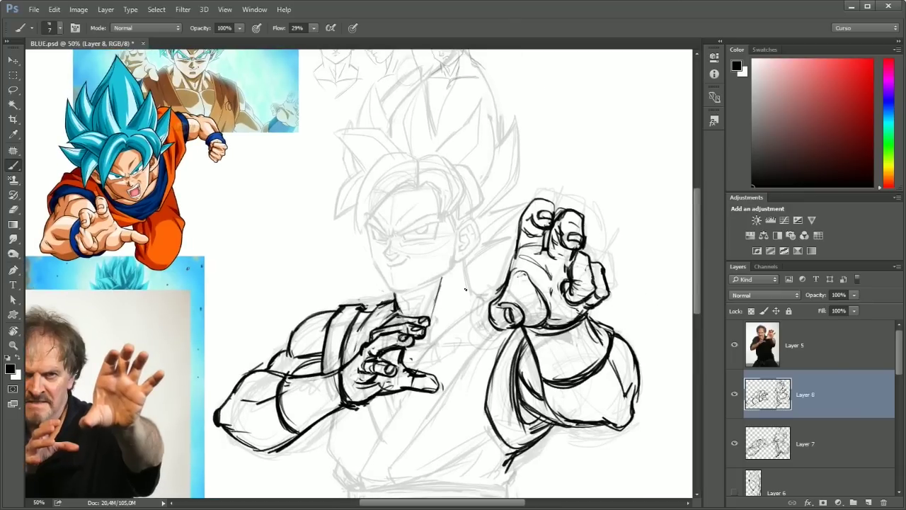
pyautogui.hotkey('ctrl', '-')
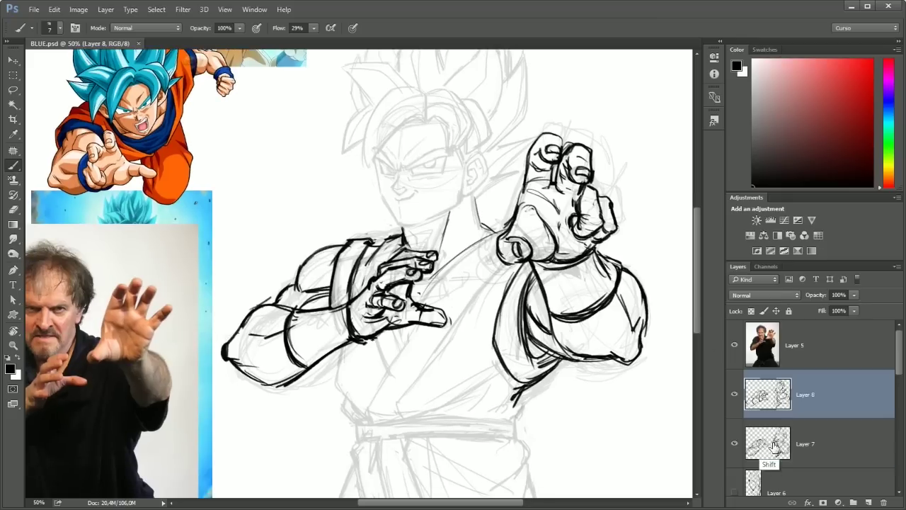
# Reposition the sketch on the canvas and select its layers, Layer 8, Layer 7, Layer 6 and Layer 4, together.
pyautogui.keyDown('shift'); pyautogui.click(807, 443); pyautogui.keyUp('shift')
pyautogui.keyDown('shift'); pyautogui.click(812, 347); pyautogui.keyUp('shift')
pyautogui.scroll(1, 811, 359)
pyautogui.scroll(-1, 812, 358)
pyautogui.click(811, 358)
pyautogui.scroll(-1, 814, 383)
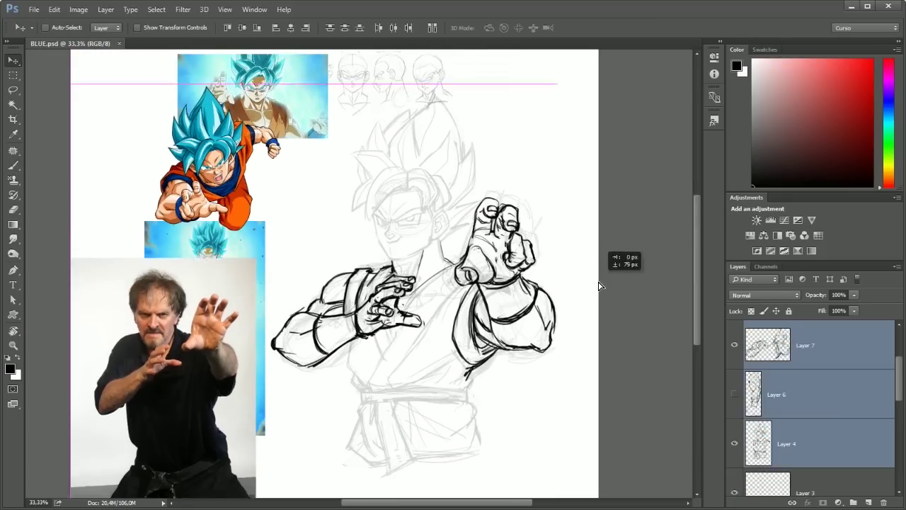
pyautogui.click(805, 370)
pyautogui.keyDown('shift'); pyautogui.click(805, 411); pyautogui.keyUp('shift')
pyautogui.scroll(1, 805, 411)
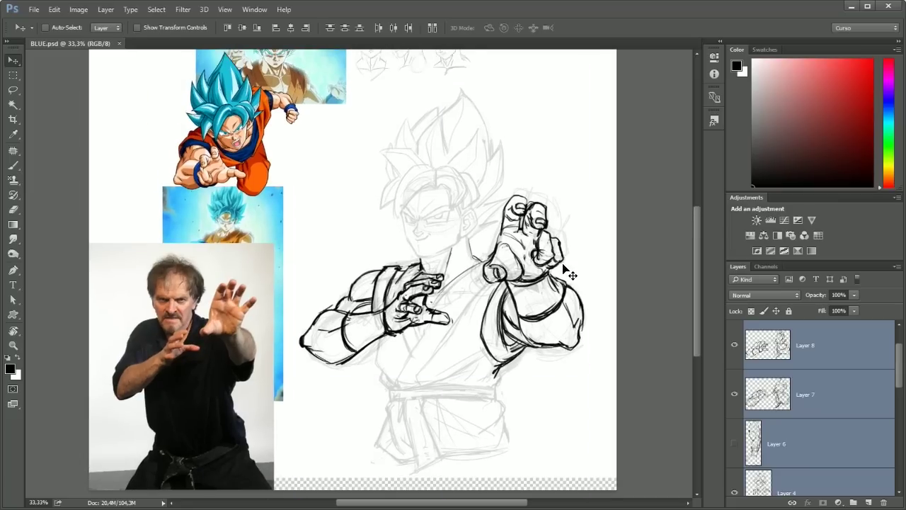
# Create a new portrait document, group the selected sketch layers and copy the group into it.
pyautogui.hotkey('ctrl', 'n')
pyautogui.click(376, 193)
pyautogui.click(354, 238)
pyautogui.click(475, 177)
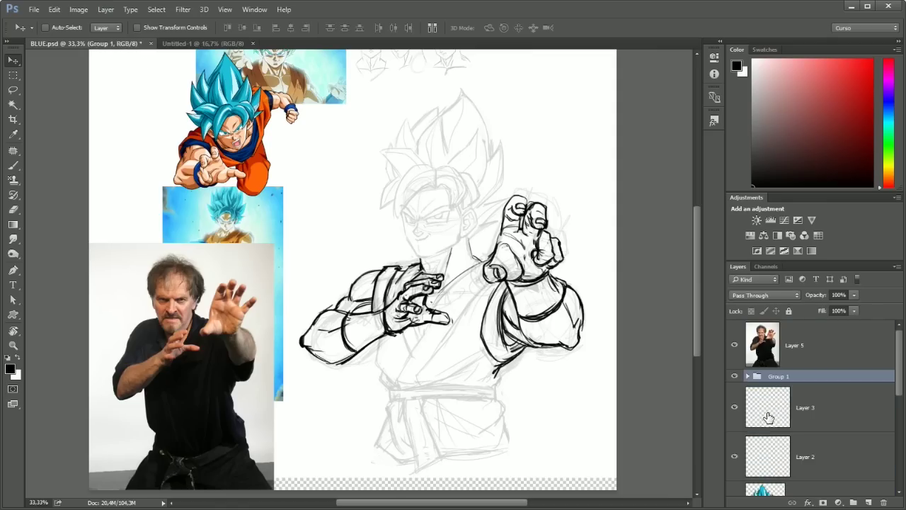
pyautogui.moveTo(768, 418); pyautogui.dragTo(398, 271)
# Enlarge the sketch group and position it on the new portrait page.
pyautogui.hotkey('ctrl', 't')
pyautogui.moveTo(429, 145); pyautogui.dragTo(441, 127)
pyautogui.press('Return')
pyautogui.press('c')
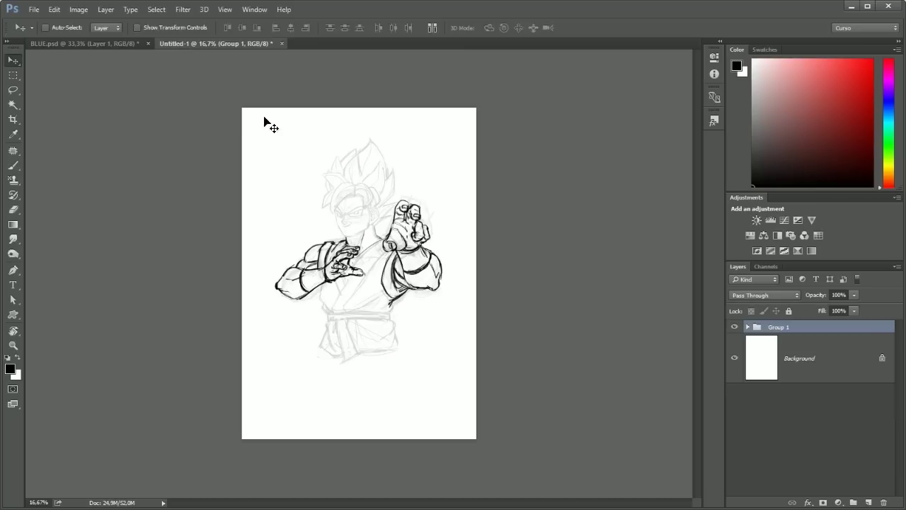
# Copy the full-body Goku reference image from BLUE.psd into the new document, in the page's upper-left corner.
pyautogui.press('b')
pyautogui.click(748, 327)
pyautogui.click(800, 457)
pyautogui.press('v')
pyautogui.click(85, 43)
pyautogui.moveTo(195, 153); pyautogui.dragTo(279, 180)
pyautogui.keyDown('ctrl'); pyautogui.click(397, 347); pyautogui.keyUp('ctrl')
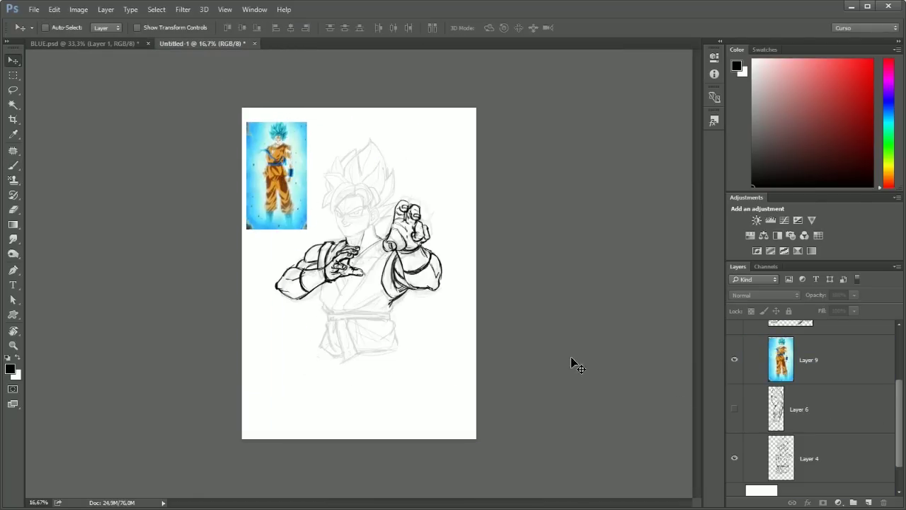
# Select the gi skirt below the belt on Layer 4 and stretch it longer and wider.
pyautogui.keyDown('ctrl'); pyautogui.click(369, 343); pyautogui.keyUp('ctrl')
pyautogui.press('l')
pyautogui.moveTo(326, 320); pyautogui.dragTo(304, 344)
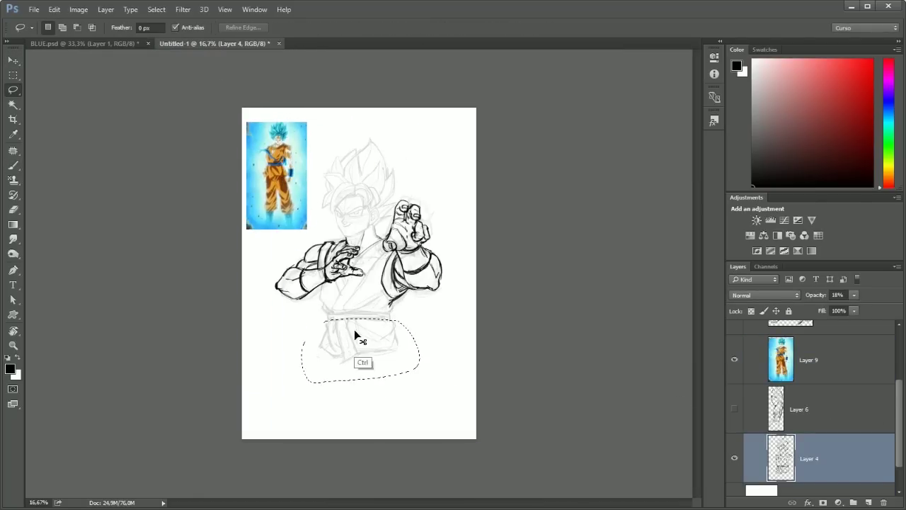
pyautogui.hotkey('ctrl', 't')
pyautogui.moveTo(360, 383); pyautogui.dragTo(356, 416)
pyautogui.moveTo(441, 415); pyautogui.dragTo(441, 427)
pyautogui.moveTo(299, 415); pyautogui.dragTo(277, 427)
pyautogui.press('Return')
pyautogui.hotkey('ctrl', 'd')
# Sketch both trouser legs from the gi skirt to the bottom of the page, with loose fold lines.
pyautogui.press('b')
pyautogui.moveTo(359, 388); pyautogui.dragTo(372, 436)
pyautogui.moveTo(322, 362); pyautogui.dragTo(328, 436)
pyautogui.moveTo(405, 371); pyautogui.dragTo(415, 397)
pyautogui.moveTo(362, 391)
pyautogui.mouseDown()
pyautogui.moveTo(373, 437)
pyautogui.moveTo(370, 405)
pyautogui.mouseUp()
pyautogui.moveTo(326, 375); pyautogui.dragTo(323, 437)
pyautogui.moveTo(325, 365); pyautogui.dragTo(318, 440)
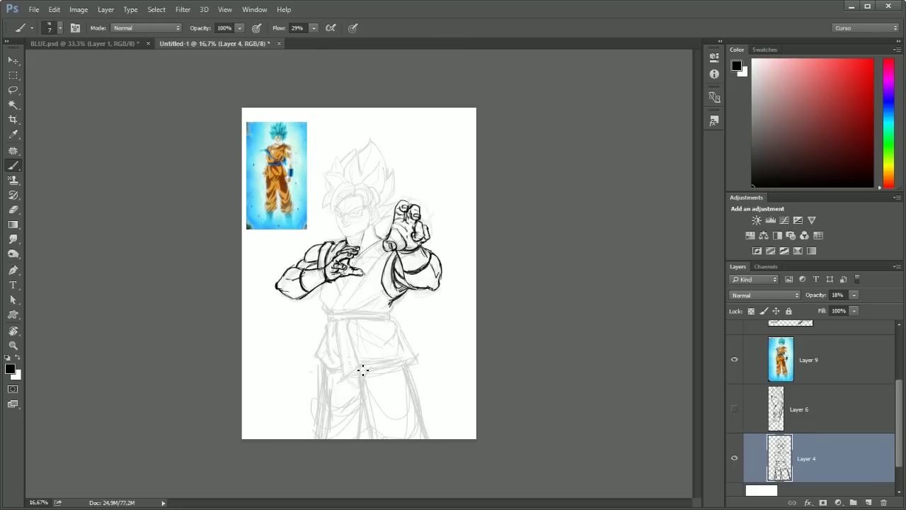
# Erase the overlapping skirt lines and redraw the gi skirt's hem, side edges and hanging sash.
pyautogui.press('e')
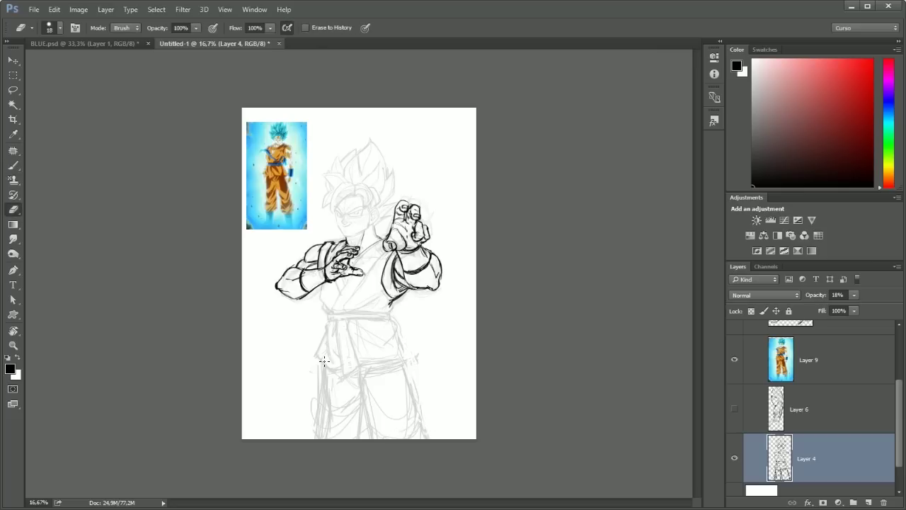
pyautogui.press('b')
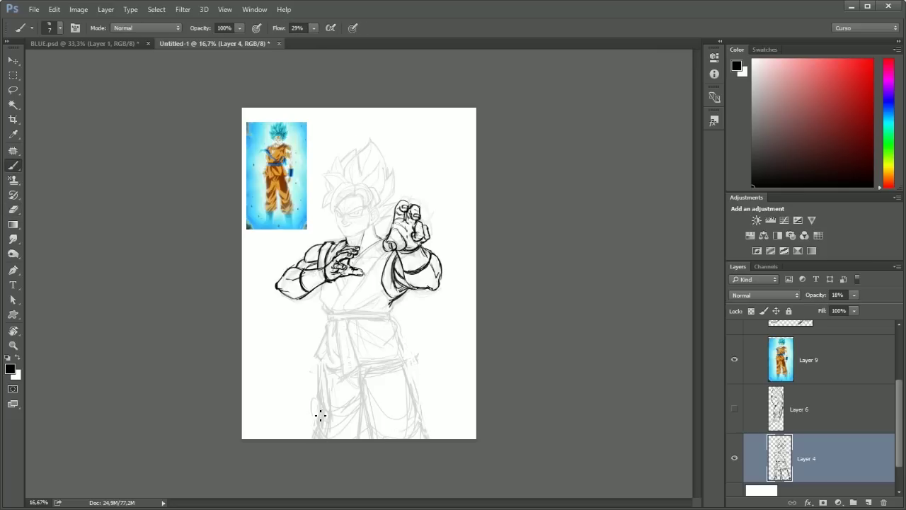
pyautogui.press('e')
pyautogui.press('b')
pyautogui.press('e')
pyautogui.press('b')
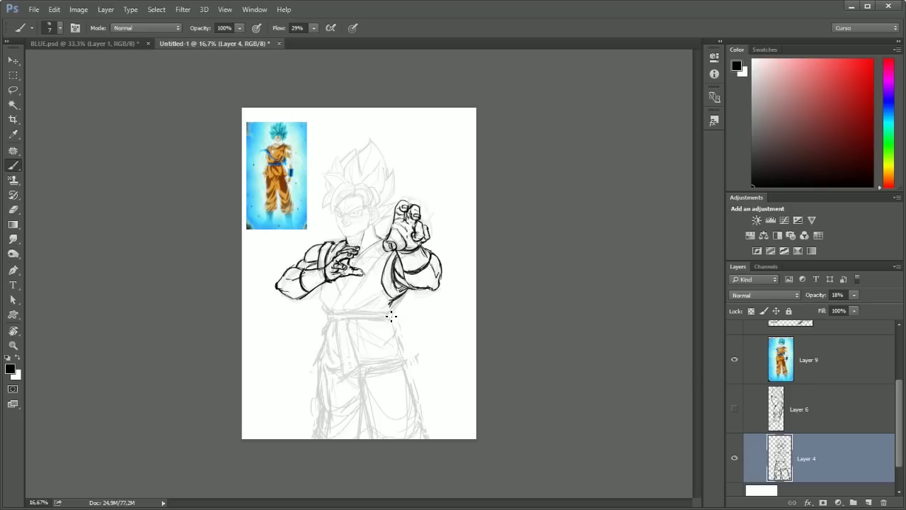
pyautogui.press('e')
pyautogui.press('b')
pyautogui.press('e')
pyautogui.press('b')
pyautogui.press('e')
# Erase the loose sleeve end below the raised arm on Layer 8 and redraw the sleeve's lower edge.
pyautogui.keyDown('ctrl'); pyautogui.click(398, 301); pyautogui.keyUp('ctrl')
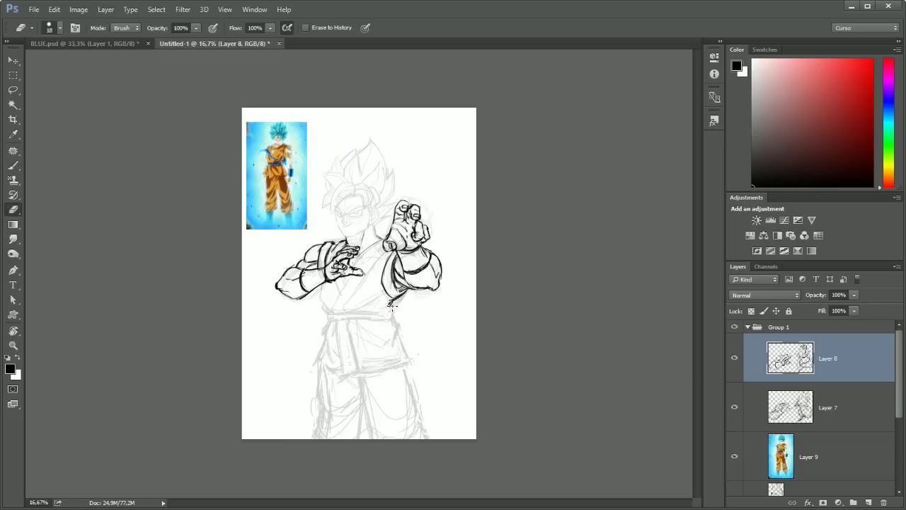
pyautogui.press('b')
pyautogui.press('e')
pyautogui.press('b')
pyautogui.moveTo(400, 290); pyautogui.dragTo(401, 299)
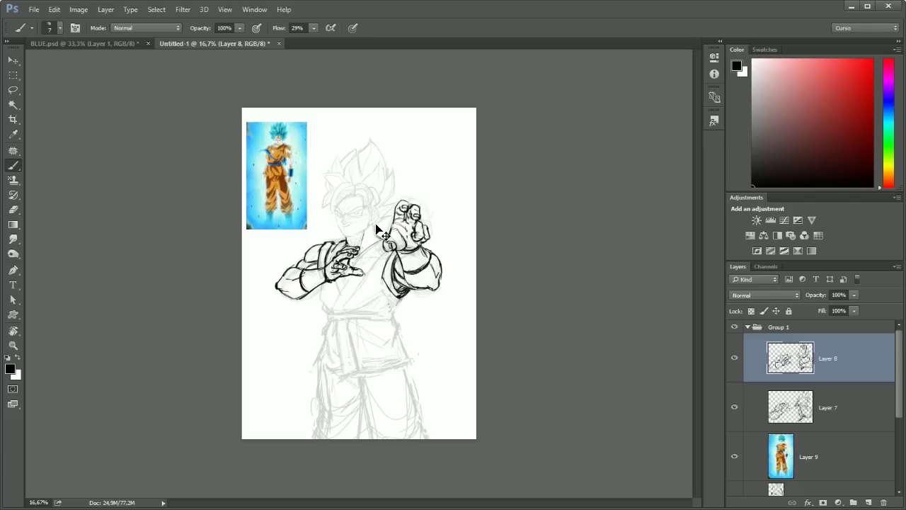
# Hide the arm line layers, Layer 8 and Layer 7.
pyautogui.scroll(2, 376, 230)
pyautogui.scroll(-1, 370, 172)
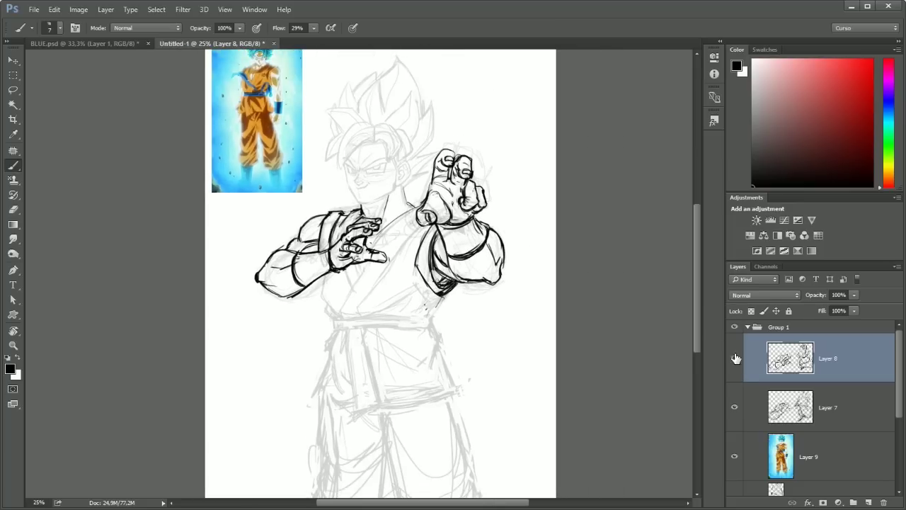
pyautogui.scroll(-2, 893, 393)
pyautogui.scroll(3, 786, 411)
pyautogui.click(734, 357)
pyautogui.click(738, 405)
pyautogui.scroll(-3, 870, 407)
# Lasso the gi parts on Layer 4 and reposition them with Free Transform to fit the body.
pyautogui.click(821, 465)
pyautogui.press('l')
pyautogui.moveTo(481, 225); pyautogui.dragTo(428, 202)
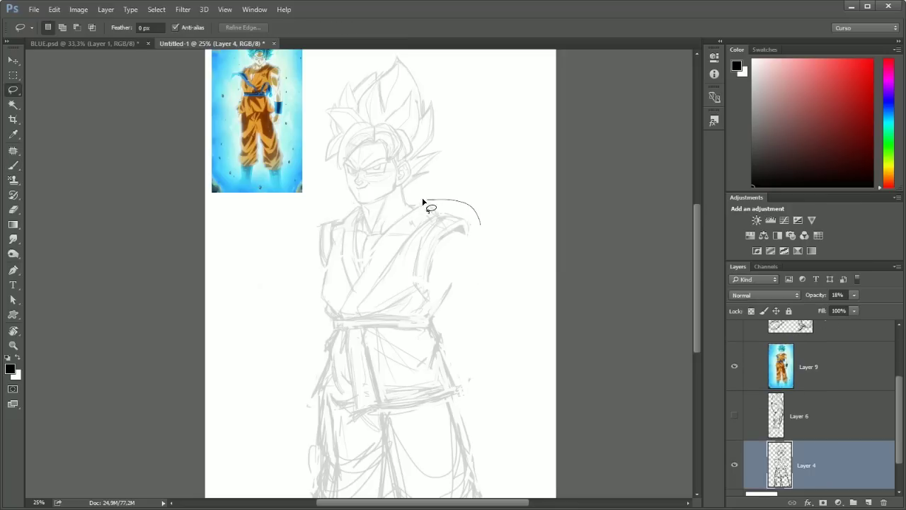
pyautogui.moveTo(358, 244)
pyautogui.mouseDown()
pyautogui.moveTo(297, 319)
pyautogui.moveTo(425, 409)
pyautogui.moveTo(489, 267)
pyautogui.mouseUp()
pyautogui.hotkey('ctrl', 't')
pyautogui.moveTo(398, 419); pyautogui.dragTo(387, 430)
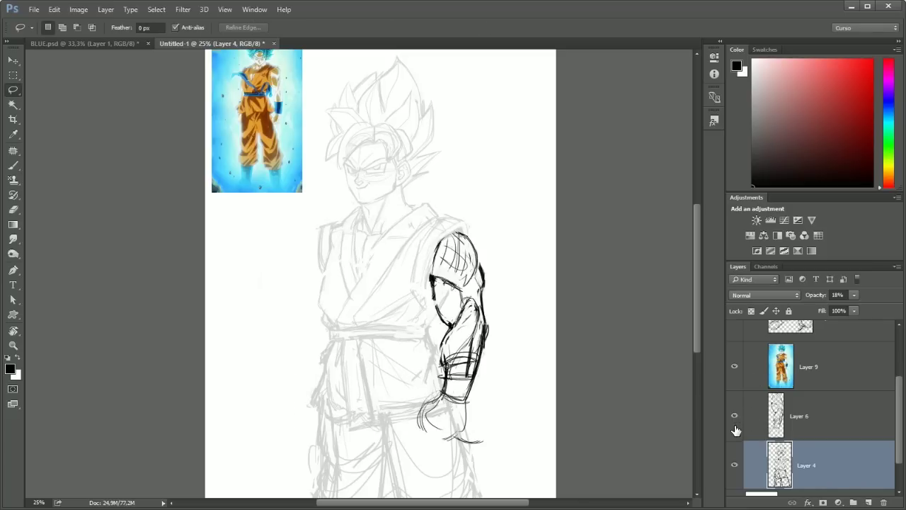
# Show Layers 8 and 7 again, keep the old arm sketch on Layer 6 hidden, and select Layer 7.
pyautogui.press('Delete')
pyautogui.click(735, 344)
pyautogui.click(735, 444)
pyautogui.scroll(1, 842, 407)
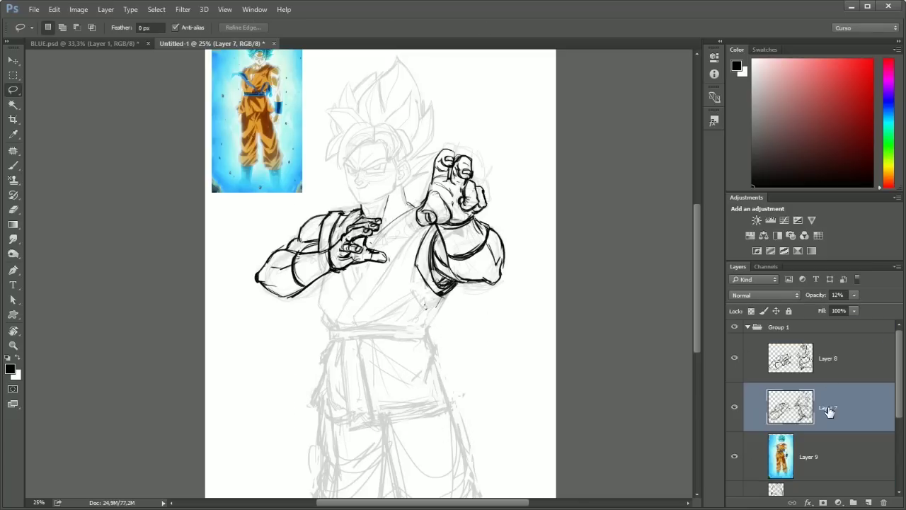
pyautogui.scroll(-1, 841, 407)
pyautogui.click(735, 447)
pyautogui.click(737, 449)
pyautogui.moveTo(901, 397); pyautogui.dragTo(901, 341)
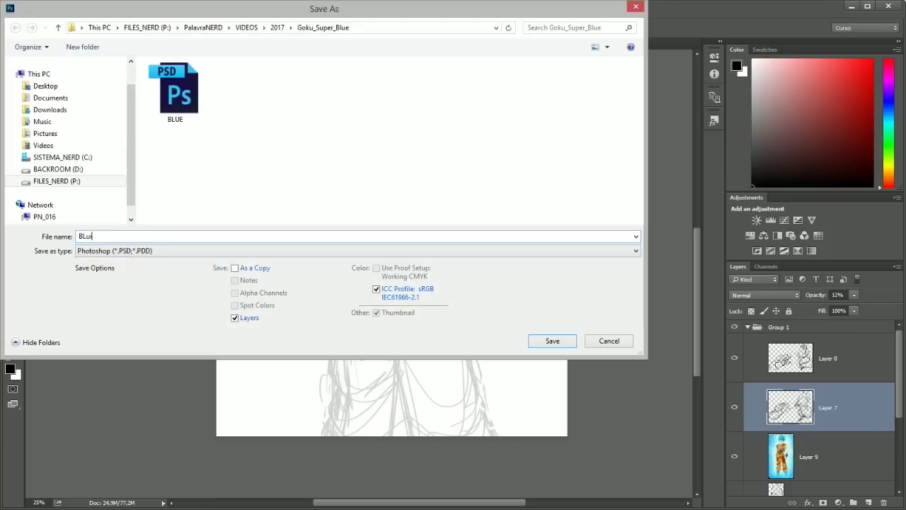
# Save the drawing as BLUE_real in PSD format in the Goku_Super_Blue folder.
pyautogui.write('BLU')
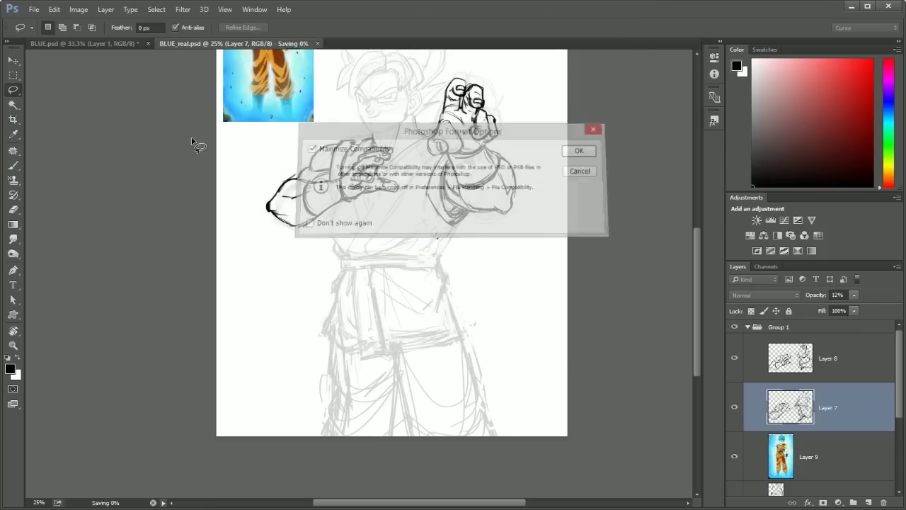
pyautogui.scroll(3, 499, 306)
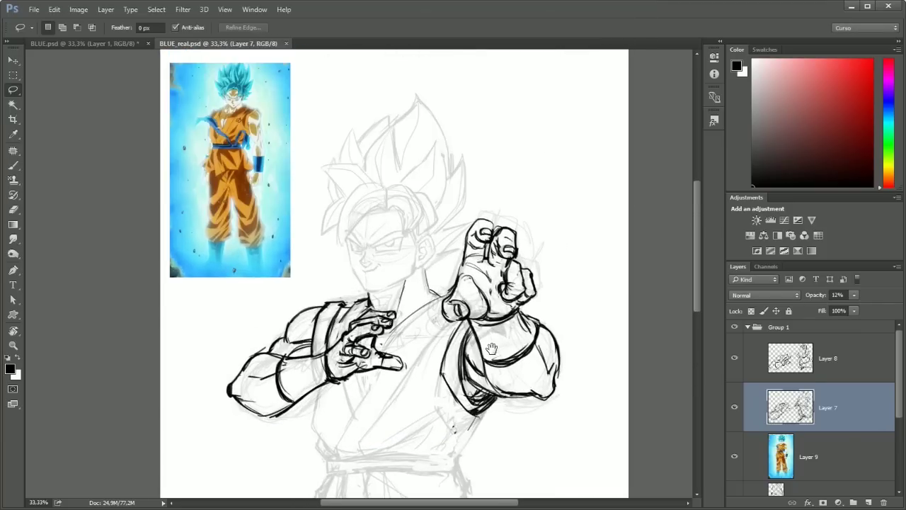
pyautogui.scroll(-1, 499, 306)
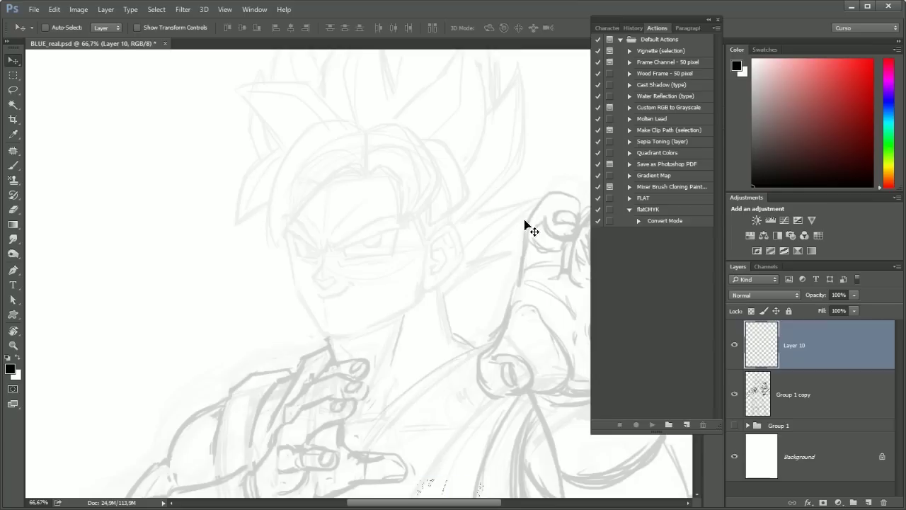
# Close the Actions panel and ink the outlines of the two parted front hair bangs on Layer 10.
pyautogui.click(710, 16)
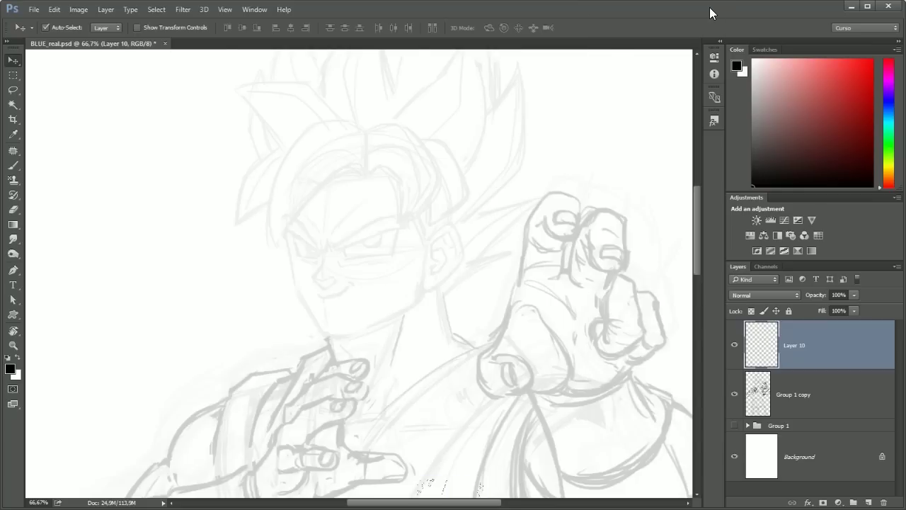
pyautogui.hotkey('ctrl', '+')
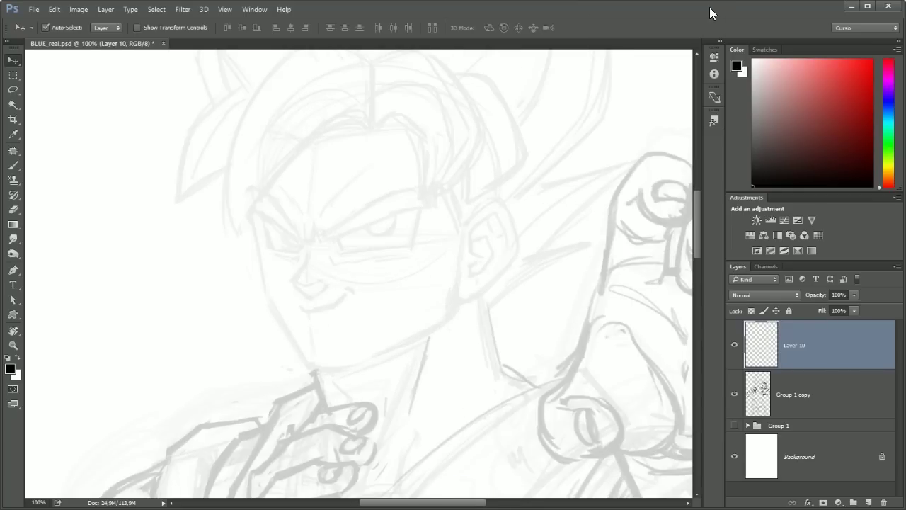
pyautogui.press('b')
pyautogui.moveTo(370, 142)
pyautogui.mouseDown()
pyautogui.moveTo(324, 132)
pyautogui.moveTo(251, 208)
pyautogui.mouseUp()
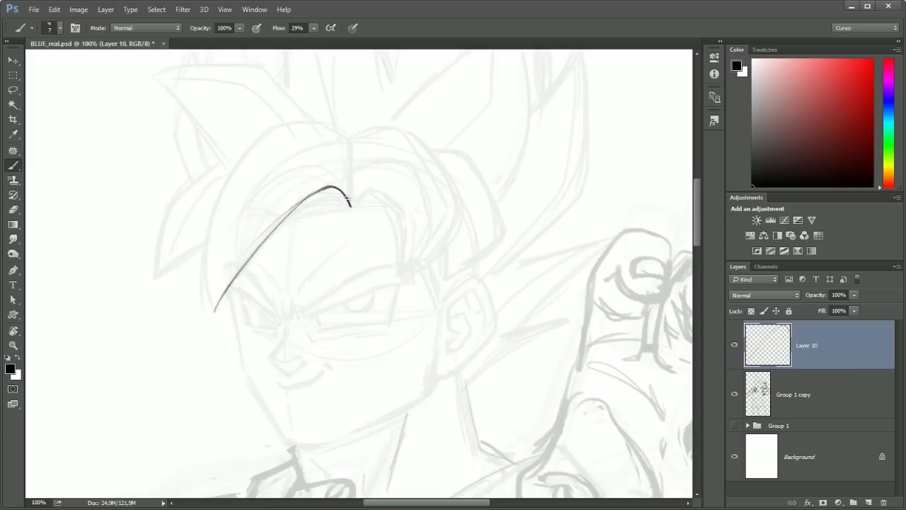
pyautogui.moveTo(350, 204)
pyautogui.mouseDown()
pyautogui.moveTo(349, 143)
pyautogui.moveTo(255, 138)
pyautogui.mouseUp()
pyautogui.hotkey('ctrl', 'z')
pyautogui.moveTo(351, 152); pyautogui.dragTo(305, 119)
pyautogui.hotkey('ctrl', 'z')
pyautogui.moveTo(351, 154)
pyautogui.mouseDown()
pyautogui.moveTo(259, 128)
pyautogui.moveTo(266, 128)
pyautogui.moveTo(253, 142)
pyautogui.moveTo(208, 309)
pyautogui.mouseUp()
pyautogui.moveTo(357, 202)
pyautogui.mouseDown()
pyautogui.moveTo(343, 153)
pyautogui.moveTo(385, 226)
pyautogui.moveTo(438, 181)
pyautogui.mouseUp()
pyautogui.moveTo(335, 104)
pyautogui.mouseDown()
pyautogui.moveTo(389, 75)
pyautogui.moveTo(416, 142)
pyautogui.mouseUp()
pyautogui.moveTo(431, 82); pyautogui.dragTo(393, 222)
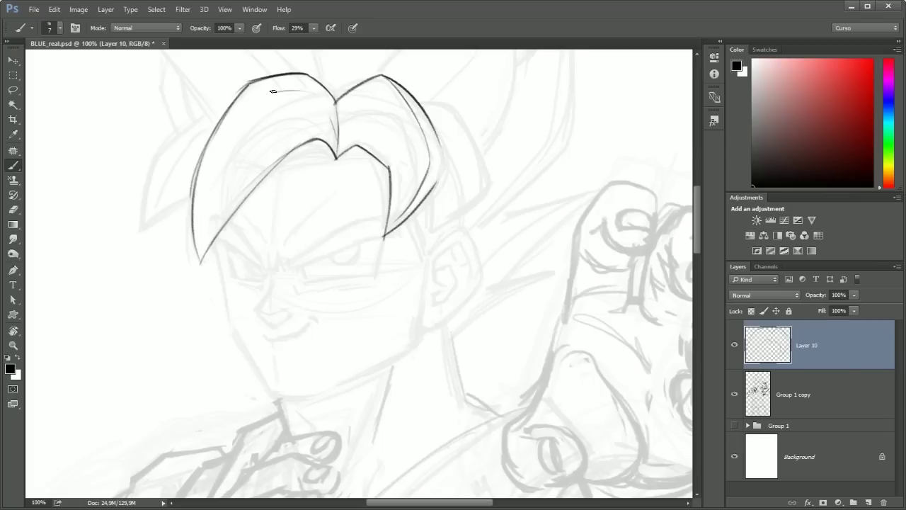
# Ink the strand lines inside the bangs, the hairline across the forehead and the hair tuft above the ear.
pyautogui.moveTo(273, 91); pyautogui.dragTo(224, 183)
pyautogui.moveTo(241, 113); pyautogui.dragTo(201, 246)
pyautogui.moveTo(269, 168); pyautogui.dragTo(337, 158)
pyautogui.moveTo(442, 110)
pyautogui.mouseDown()
pyautogui.moveTo(488, 179)
pyautogui.moveTo(432, 230)
pyautogui.moveTo(425, 261)
pyautogui.mouseUp()
# Ink the face contour from the temple down the cheek, around the chin and up the jaw to the ear.
pyautogui.scroll(-3, 229, 266)
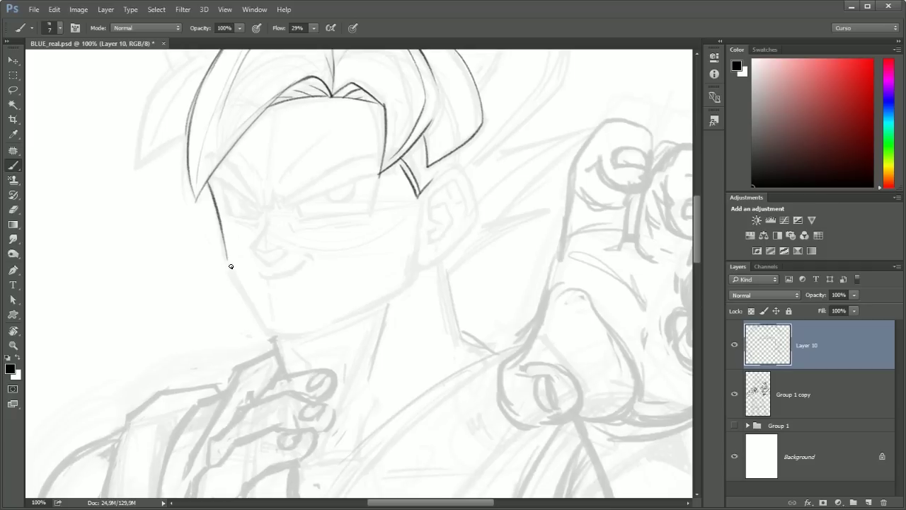
pyautogui.moveTo(228, 259); pyautogui.dragTo(294, 337)
pyautogui.moveTo(233, 323); pyautogui.dragTo(263, 328)
pyautogui.hotkey('ctrl', 'z')
pyautogui.moveTo(235, 276)
pyautogui.mouseDown()
pyautogui.moveTo(296, 336)
pyautogui.moveTo(312, 329)
pyautogui.mouseUp()
pyautogui.moveTo(228, 262); pyautogui.dragTo(265, 329)
pyautogui.moveTo(389, 299); pyautogui.dragTo(417, 246)
# Ink the ear's outer outline and its inner folds.
pyautogui.moveTo(428, 167)
pyautogui.mouseDown()
pyautogui.moveTo(463, 162)
pyautogui.moveTo(471, 228)
pyautogui.moveTo(450, 254)
pyautogui.mouseUp()
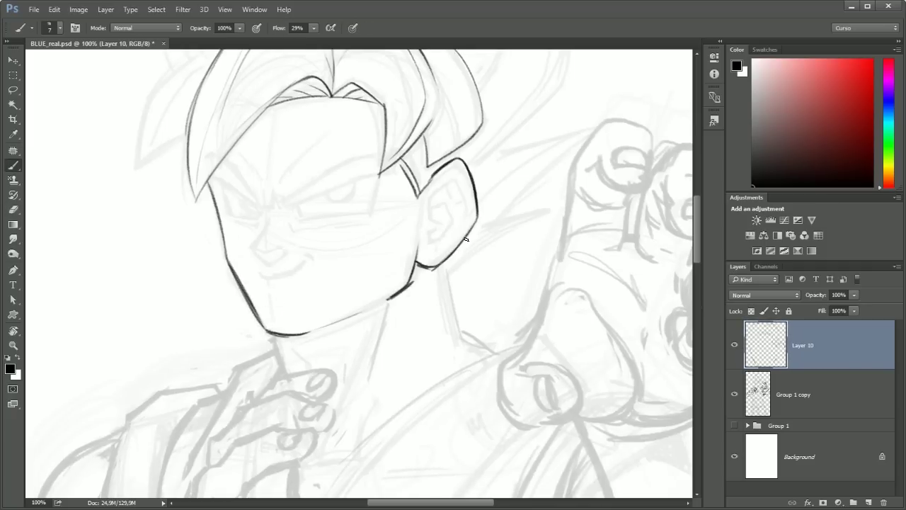
pyautogui.moveTo(429, 207); pyautogui.dragTo(457, 177)
pyautogui.moveTo(430, 241); pyautogui.dragTo(451, 232)
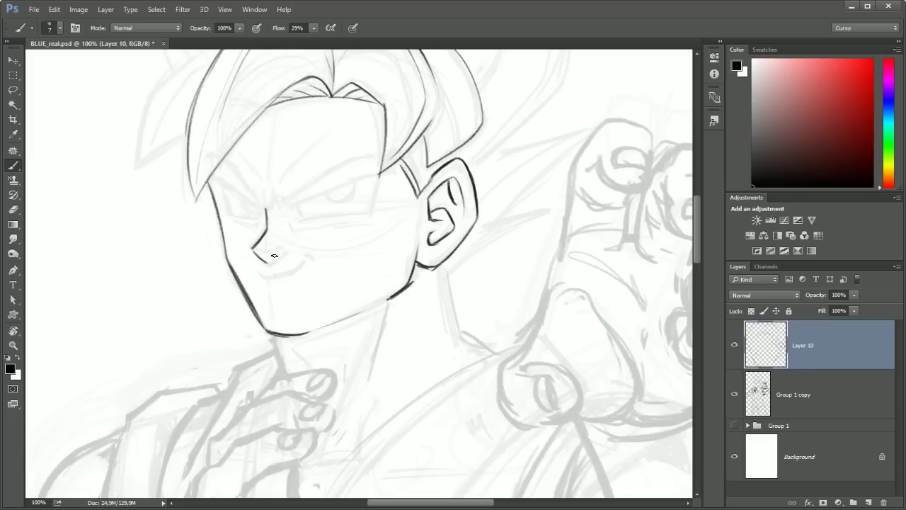
# Ink the smirking mouth, the angry eyebrows with frown lines, and both eyes with their irises.
pyautogui.moveTo(296, 269); pyautogui.dragTo(304, 260)
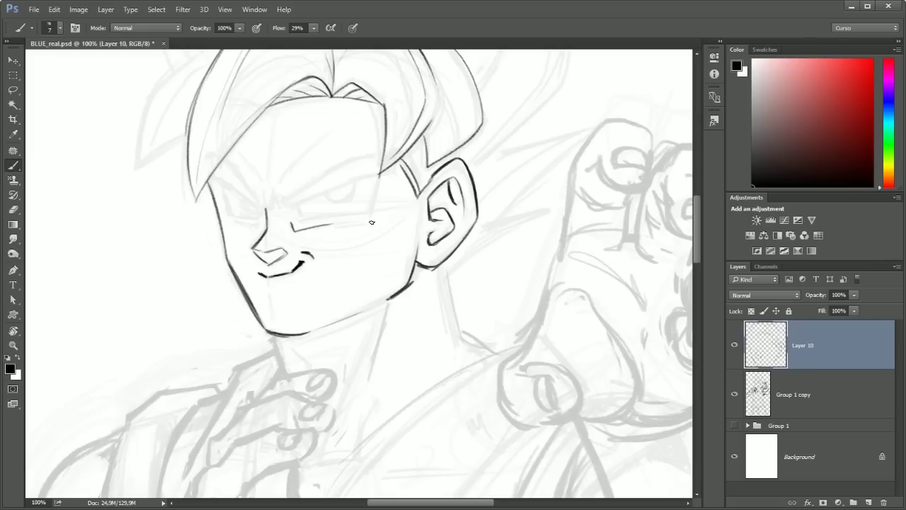
pyautogui.moveTo(285, 203)
pyautogui.mouseDown()
pyautogui.moveTo(367, 177)
pyautogui.moveTo(353, 163)
pyautogui.moveTo(388, 165)
pyautogui.mouseUp()
pyautogui.moveTo(224, 151); pyautogui.dragTo(253, 186)
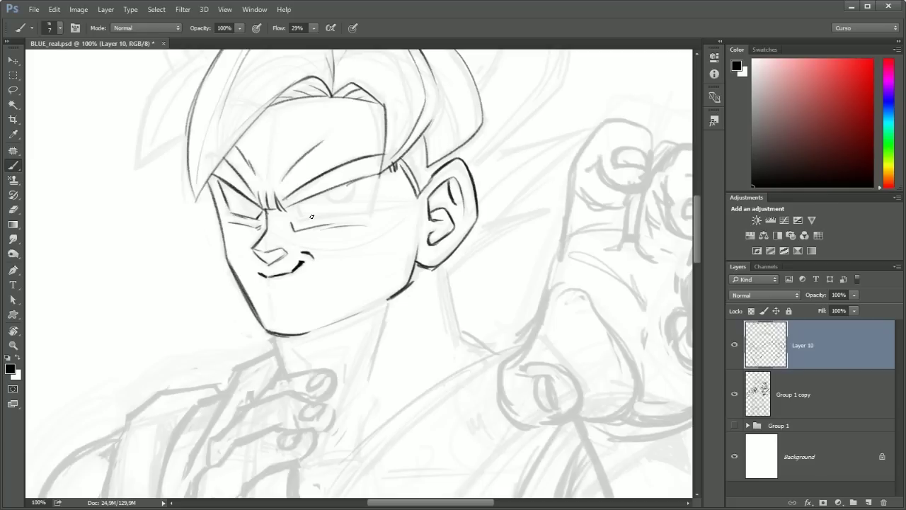
pyautogui.moveTo(303, 214); pyautogui.dragTo(381, 176)
pyautogui.moveTo(326, 195); pyautogui.dragTo(351, 192)
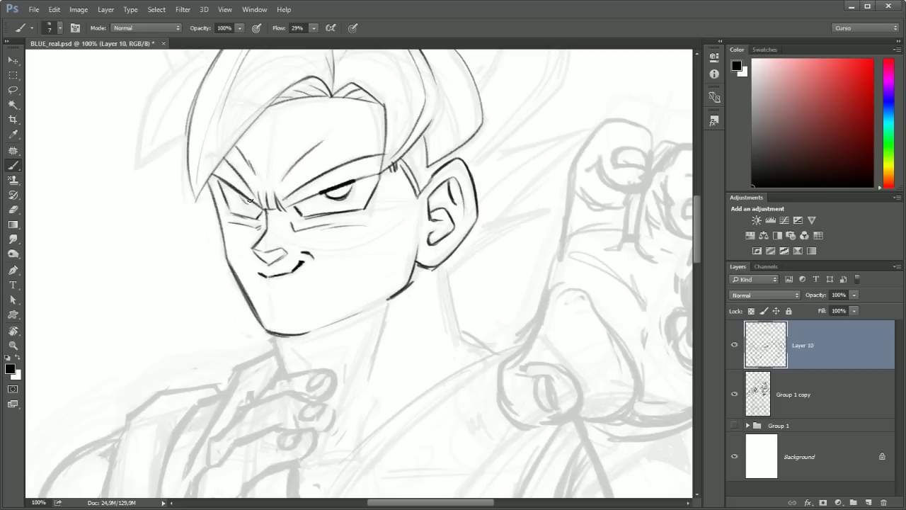
pyautogui.moveTo(238, 204); pyautogui.dragTo(266, 208)
pyautogui.moveTo(368, 264); pyautogui.dragTo(369, 180)
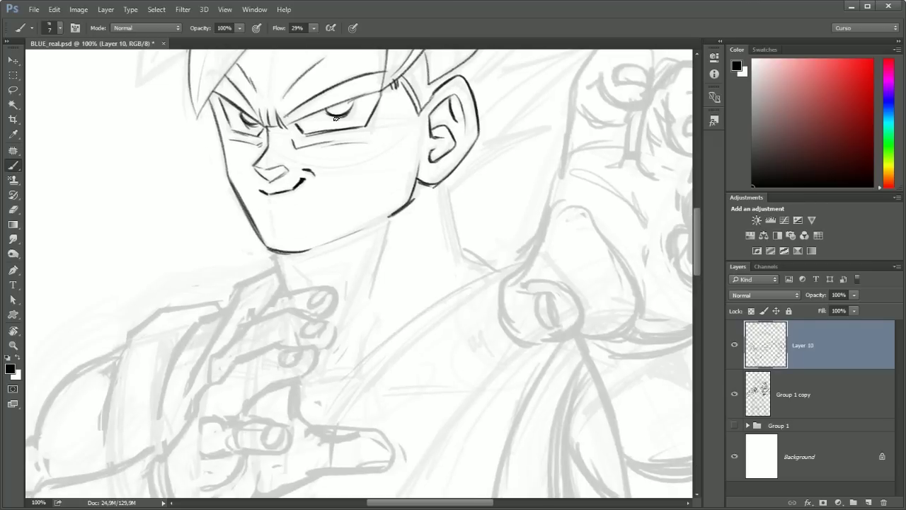
pyautogui.moveTo(335, 117); pyautogui.dragTo(338, 79)
# Ink both sides of the neck and the jagged hair spikes behind the ear.
pyautogui.moveTo(279, 214); pyautogui.dragTo(294, 249)
pyautogui.moveTo(448, 136)
pyautogui.mouseDown()
pyautogui.moveTo(459, 187)
pyautogui.moveTo(499, 229)
pyautogui.mouseUp()
pyautogui.moveTo(476, 169); pyautogui.dragTo(395, 351)
pyautogui.moveTo(370, 323)
pyautogui.mouseDown()
pyautogui.moveTo(460, 270)
pyautogui.moveTo(377, 329)
pyautogui.mouseUp()
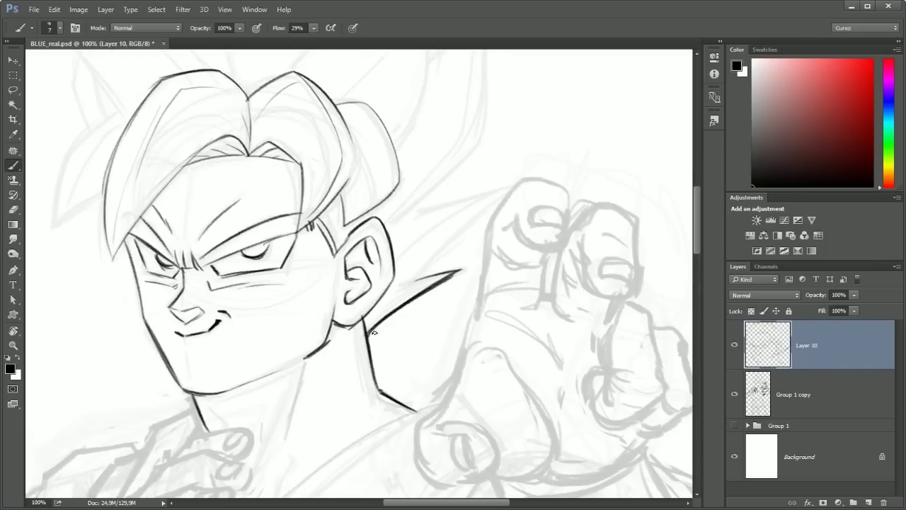
pyautogui.moveTo(419, 277); pyautogui.dragTo(492, 194)
pyautogui.moveTo(411, 211); pyautogui.dragTo(468, 165)
pyautogui.moveTo(269, 142); pyautogui.dragTo(467, 182)
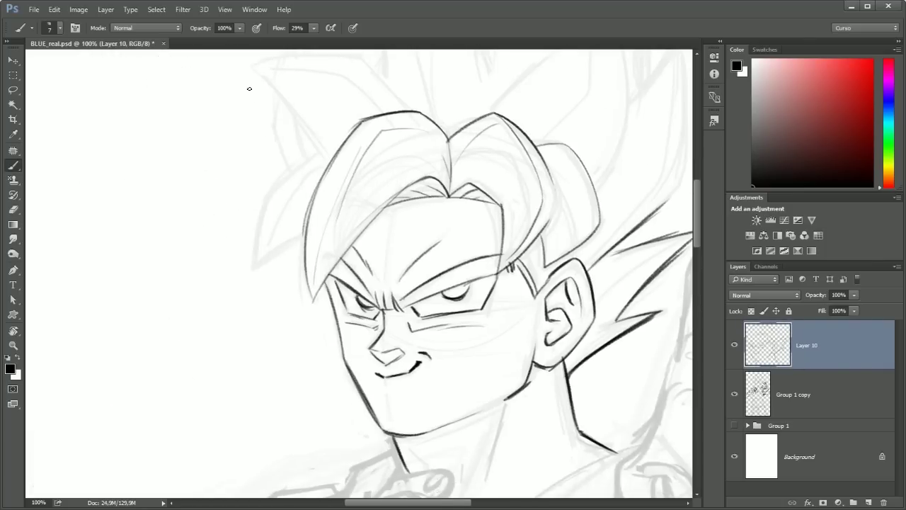
# Ink the two hair spikes that jut out sideways beside the front bang, opposite the ear.
pyautogui.moveTo(327, 160)
pyautogui.mouseDown()
pyautogui.moveTo(344, 304)
pyautogui.moveTo(364, 233)
pyautogui.moveTo(263, 154)
pyautogui.moveTo(305, 269)
pyautogui.mouseUp()
pyautogui.moveTo(259, 143)
pyautogui.mouseDown()
pyautogui.moveTo(396, 233)
pyautogui.moveTo(332, 212)
pyautogui.mouseUp()
pyautogui.moveTo(294, 279); pyautogui.dragTo(254, 409)
pyautogui.moveTo(300, 359); pyautogui.dragTo(255, 412)
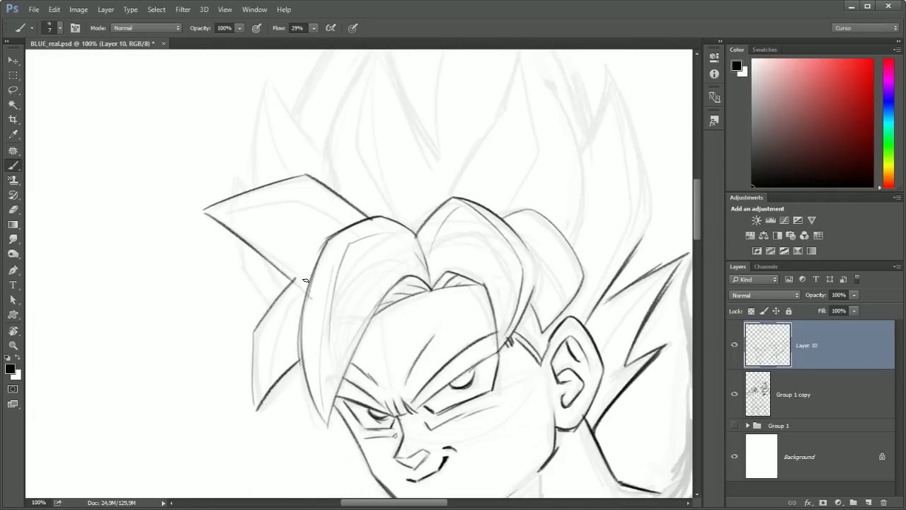
pyautogui.moveTo(292, 293); pyautogui.dragTo(252, 388)
# Ink the smaller upright hair spikes rising above the sideways spikes.
pyautogui.moveTo(434, 151); pyautogui.dragTo(336, 239)
pyautogui.moveTo(287, 122); pyautogui.dragTo(340, 245)
pyautogui.moveTo(286, 122)
pyautogui.mouseDown()
pyautogui.moveTo(228, 276)
pyautogui.moveTo(281, 304)
pyautogui.mouseUp()
pyautogui.moveTo(167, 172); pyautogui.dragTo(226, 237)
pyautogui.moveTo(167, 175); pyautogui.dragTo(177, 262)
pyautogui.moveTo(272, 136); pyautogui.dragTo(267, 92)
pyautogui.moveTo(267, 92)
pyautogui.mouseDown()
pyautogui.moveTo(198, 204)
pyautogui.moveTo(234, 160)
pyautogui.mouseUp()
# Ink the tall central hair spikes and the long spikes sweeping down toward the ear.
pyautogui.moveTo(417, 146); pyautogui.dragTo(347, 286)
pyautogui.moveTo(417, 146)
pyautogui.mouseDown()
pyautogui.moveTo(415, 300)
pyautogui.moveTo(482, 241)
pyautogui.mouseUp()
pyautogui.moveTo(485, 252); pyautogui.dragTo(470, 332)
pyautogui.moveTo(505, 152); pyautogui.dragTo(476, 241)
pyautogui.moveTo(506, 154)
pyautogui.mouseDown()
pyautogui.moveTo(546, 318)
pyautogui.moveTo(521, 218)
pyautogui.mouseUp()
pyautogui.moveTo(526, 219); pyautogui.dragTo(482, 386)
pyautogui.moveTo(525, 451); pyautogui.dragTo(558, 434)
pyautogui.scroll(3, 324, 146)
pyautogui.moveTo(326, 88)
pyautogui.mouseDown()
pyautogui.moveTo(337, 320)
pyautogui.moveTo(269, 209)
pyautogui.moveTo(463, 240)
pyautogui.moveTo(493, 280)
pyautogui.mouseUp()
# Clean up the thick mouth corner and retouch the smile line.
pyautogui.scroll(-3, 472, 57)
pyautogui.scroll(4, 420, 146)
pyautogui.press('e')
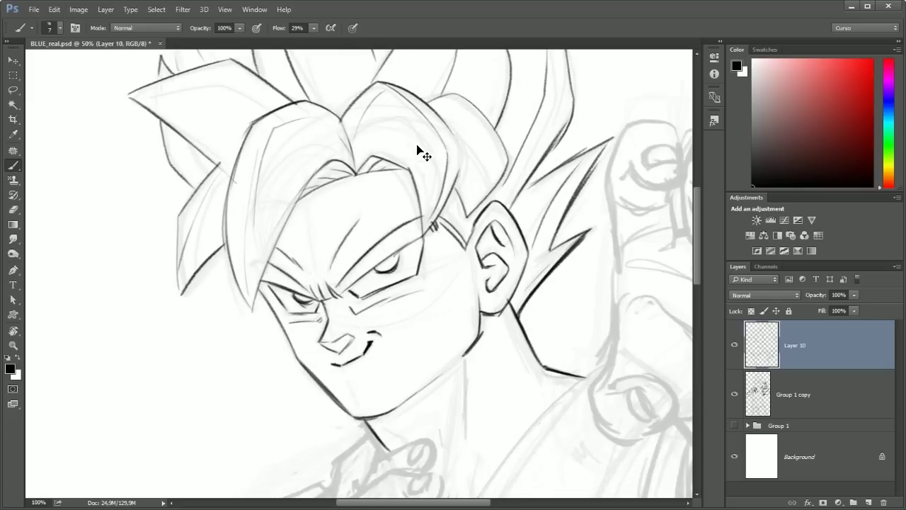
pyautogui.press('b')
pyautogui.moveTo(332, 362); pyautogui.dragTo(358, 359)
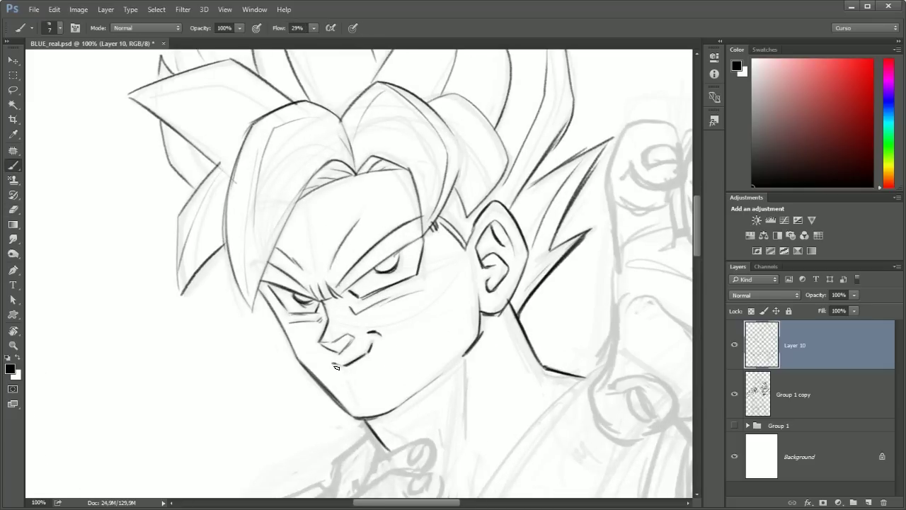
# Rotate the canvas and ink the neck muscle lines and the gi collar edge running over the shoulder.
pyautogui.scroll(-2, 362, 356)
pyautogui.press('r')
pyautogui.moveTo(425, 354)
pyautogui.mouseDown()
pyautogui.moveTo(470, 396)
pyautogui.moveTo(446, 156)
pyautogui.moveTo(423, 280)
pyautogui.mouseUp()
pyautogui.scroll(-5, 443, 191)
pyautogui.moveTo(462, 165)
pyautogui.mouseDown()
pyautogui.moveTo(450, 278)
pyautogui.moveTo(403, 309)
pyautogui.moveTo(453, 289)
pyautogui.mouseUp()
pyautogui.moveTo(434, 338); pyautogui.dragTo(570, 161)
# Ink the sleeve folds, upper arm and forearm contours of the bent arm in front of the chest.
pyautogui.moveTo(359, 198); pyautogui.dragTo(293, 317)
pyautogui.moveTo(313, 256); pyautogui.dragTo(283, 386)
pyautogui.moveTo(323, 232)
pyautogui.mouseDown()
pyautogui.moveTo(273, 278)
pyautogui.moveTo(247, 407)
pyautogui.mouseUp()
pyautogui.moveTo(299, 241)
pyautogui.mouseDown()
pyautogui.moveTo(210, 346)
pyautogui.moveTo(269, 125)
pyautogui.moveTo(283, 224)
pyautogui.mouseUp()
pyautogui.moveTo(357, 157); pyautogui.dragTo(274, 269)
pyautogui.moveTo(272, 254)
pyautogui.mouseDown()
pyautogui.moveTo(283, 312)
pyautogui.moveTo(229, 312)
pyautogui.moveTo(221, 345)
pyautogui.mouseUp()
pyautogui.moveTo(283, 321)
pyautogui.mouseDown()
pyautogui.moveTo(205, 360)
pyautogui.moveTo(180, 432)
pyautogui.mouseUp()
pyautogui.moveTo(184, 432)
pyautogui.mouseDown()
pyautogui.moveTo(213, 323)
pyautogui.moveTo(248, 366)
pyautogui.moveTo(387, 315)
pyautogui.mouseUp()
# Ink the palm, thumb and first finger outlines of the hand in front of the chest, undoing stray strokes.
pyautogui.moveTo(468, 177)
pyautogui.mouseDown()
pyautogui.moveTo(313, 229)
pyautogui.moveTo(324, 345)
pyautogui.mouseUp()
pyautogui.moveTo(320, 141)
pyautogui.mouseDown()
pyautogui.moveTo(274, 169)
pyautogui.moveTo(252, 216)
pyautogui.mouseUp()
pyautogui.hotkey('ctrl', 'alt', 'z')
pyautogui.hotkey('ctrl', 'alt', 'z')
pyautogui.moveTo(282, 162)
pyautogui.mouseDown()
pyautogui.moveTo(223, 314)
pyautogui.moveTo(259, 373)
pyautogui.moveTo(329, 327)
pyautogui.moveTo(319, 348)
pyautogui.moveTo(446, 280)
pyautogui.moveTo(348, 258)
pyautogui.moveTo(340, 209)
pyautogui.mouseUp()
pyautogui.moveTo(260, 231); pyautogui.dragTo(325, 177)
pyautogui.moveTo(319, 177)
pyautogui.mouseDown()
pyautogui.moveTo(361, 182)
pyautogui.moveTo(327, 225)
pyautogui.moveTo(319, 214)
pyautogui.moveTo(295, 237)
pyautogui.mouseUp()
pyautogui.hotkey('ctrl', 'alt', 'z')
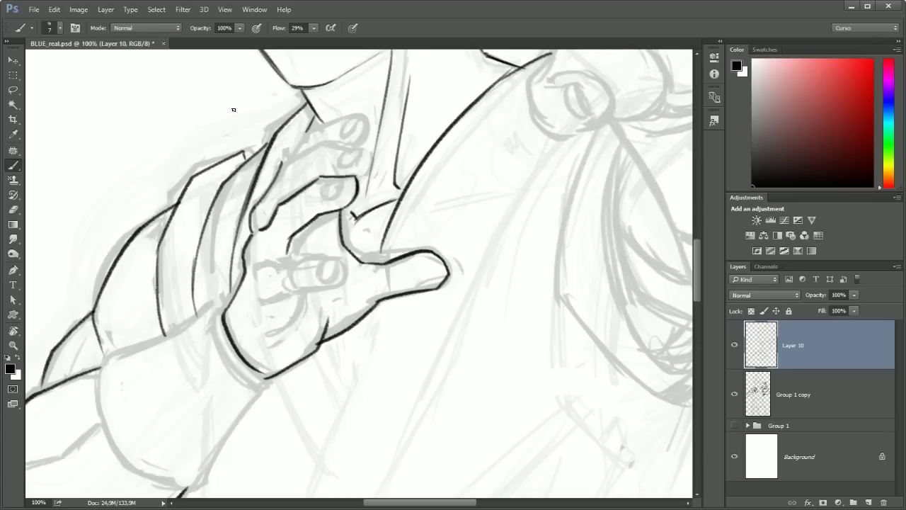
# Ink the remaining fingers, fingernails and palm creases of the hand in front of the chest.
pyautogui.moveTo(274, 266)
pyautogui.mouseDown()
pyautogui.moveTo(345, 278)
pyautogui.moveTo(276, 302)
pyautogui.moveTo(298, 331)
pyautogui.mouseUp()
pyautogui.moveTo(327, 257)
pyautogui.mouseDown()
pyautogui.moveTo(324, 265)
pyautogui.moveTo(337, 259)
pyautogui.mouseUp()
pyautogui.moveTo(283, 165)
pyautogui.mouseDown()
pyautogui.moveTo(333, 143)
pyautogui.moveTo(362, 177)
pyautogui.moveTo(361, 153)
pyautogui.mouseUp()
pyautogui.moveTo(367, 148)
pyautogui.mouseDown()
pyautogui.moveTo(363, 115)
pyautogui.moveTo(298, 150)
pyautogui.moveTo(360, 121)
pyautogui.mouseUp()
pyautogui.hotkey('ctrl', 'z')
pyautogui.hotkey('ctrl', 'z')
pyautogui.moveTo(288, 159)
pyautogui.mouseDown()
pyautogui.moveTo(314, 130)
pyautogui.moveTo(367, 121)
pyautogui.mouseUp()
pyautogui.moveTo(367, 123); pyautogui.dragTo(358, 149)
pyautogui.hotkey('ctrl', 'z')
pyautogui.moveTo(306, 134)
pyautogui.mouseDown()
pyautogui.moveTo(347, 123)
pyautogui.moveTo(366, 141)
pyautogui.moveTo(358, 139)
pyautogui.mouseUp()
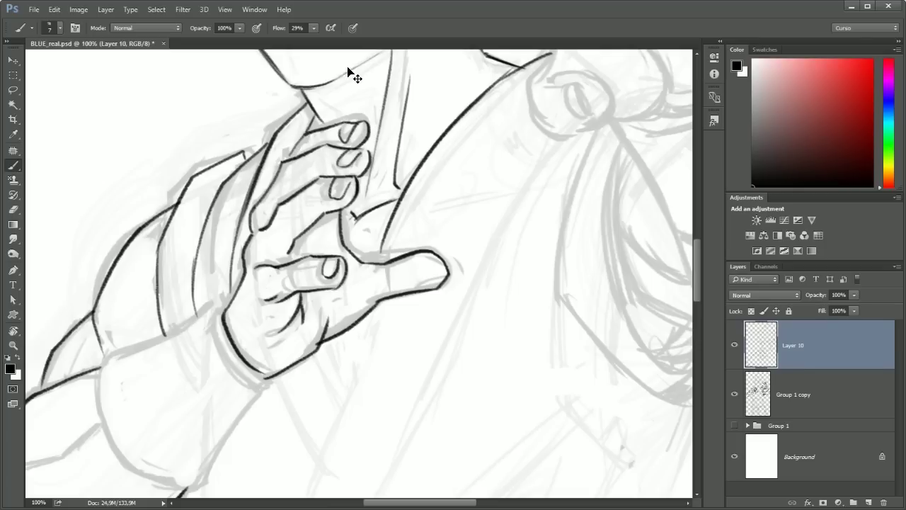
# Ink the wristband outline on the bent arm's forearm.
pyautogui.scroll(-2, 350, 71)
pyautogui.scroll(1, 312, 278)
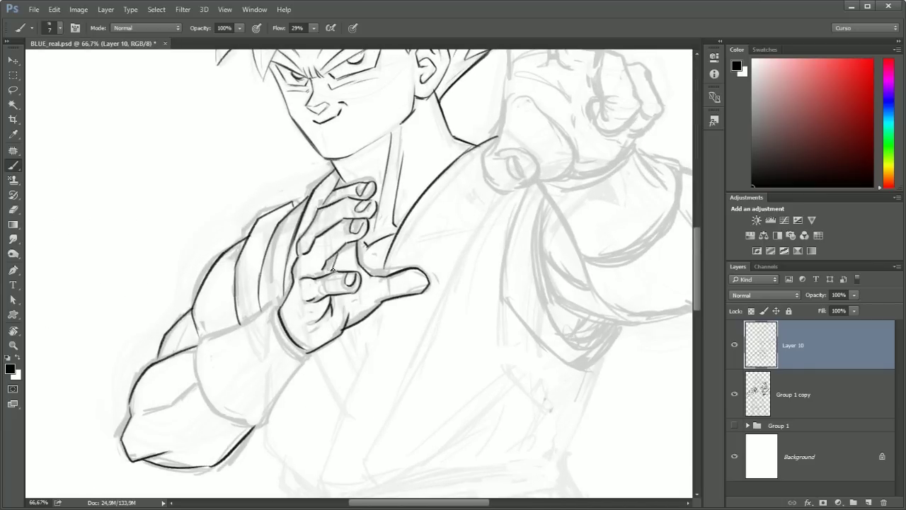
pyautogui.moveTo(449, 269); pyautogui.dragTo(327, 221)
pyautogui.moveTo(382, 204)
pyautogui.mouseDown()
pyautogui.moveTo(281, 317)
pyautogui.moveTo(467, 105)
pyautogui.mouseUp()
pyautogui.moveTo(240, 149)
pyautogui.mouseDown()
pyautogui.moveTo(171, 180)
pyautogui.moveTo(209, 255)
pyautogui.moveTo(230, 265)
pyautogui.moveTo(274, 195)
pyautogui.mouseUp()
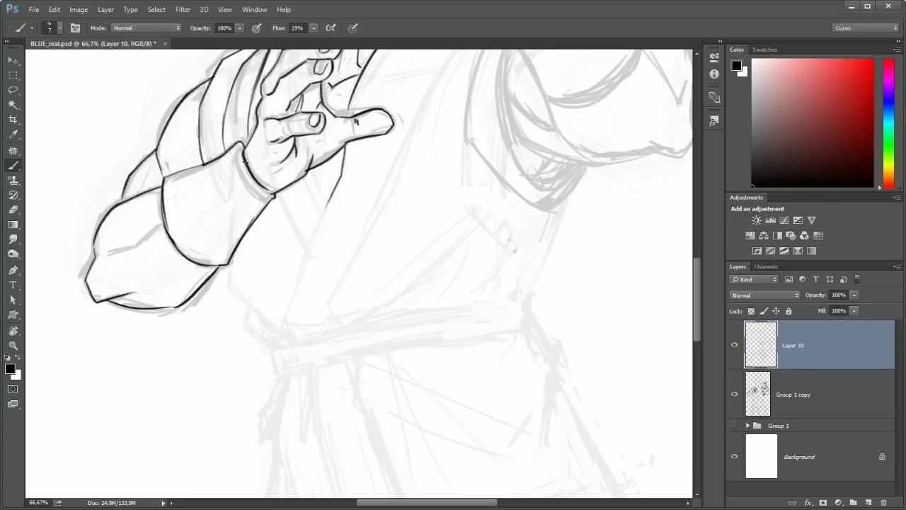
# Ink the gi's side edge below the bent arm, its overhang at the belt, and the first chest lines.
pyautogui.moveTo(230, 265)
pyautogui.mouseDown()
pyautogui.moveTo(243, 305)
pyautogui.moveTo(290, 342)
pyautogui.mouseUp()
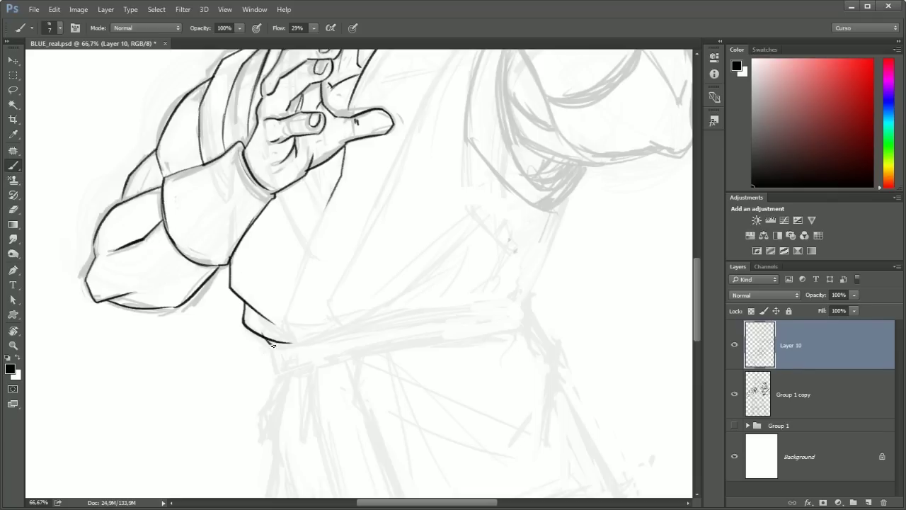
pyautogui.moveTo(337, 183)
pyautogui.mouseDown()
pyautogui.moveTo(295, 337)
pyautogui.moveTo(393, 186)
pyautogui.mouseUp()
pyautogui.moveTo(431, 152); pyautogui.dragTo(368, 286)
pyautogui.moveTo(416, 157)
pyautogui.mouseDown()
pyautogui.moveTo(354, 212)
pyautogui.moveTo(330, 324)
pyautogui.mouseUp()
pyautogui.moveTo(330, 370); pyautogui.dragTo(347, 247)
pyautogui.moveTo(262, 358); pyautogui.dragTo(313, 341)
pyautogui.moveTo(287, 342); pyautogui.dragTo(338, 200)
# Ink the gi's crossing lapel edges and fold lines running from the shoulder toward the waist.
pyautogui.moveTo(405, 52); pyautogui.dragTo(346, 143)
pyautogui.moveTo(395, 275); pyautogui.dragTo(296, 348)
pyautogui.moveTo(504, 211)
pyautogui.mouseDown()
pyautogui.moveTo(521, 249)
pyautogui.moveTo(358, 331)
pyautogui.mouseUp()
pyautogui.moveTo(499, 276); pyautogui.dragTo(384, 328)
pyautogui.moveTo(425, 298)
pyautogui.mouseDown()
pyautogui.moveTo(461, 197)
pyautogui.moveTo(400, 301)
pyautogui.mouseUp()
pyautogui.hotkey('ctrl', 'z')
pyautogui.moveTo(474, 201); pyautogui.dragTo(386, 347)
pyautogui.moveTo(425, 284); pyautogui.dragTo(365, 383)
# Rotate the canvas and ink the raised hand's outer edge, thumb with nail, palm mound and curled lower fingers.
pyautogui.press('r')
pyautogui.moveTo(396, 269)
pyautogui.mouseDown()
pyautogui.moveTo(339, 234)
pyautogui.moveTo(285, 242)
pyautogui.moveTo(333, 212)
pyautogui.mouseUp()
pyautogui.press('b')
pyautogui.moveTo(368, 175); pyautogui.dragTo(349, 235)
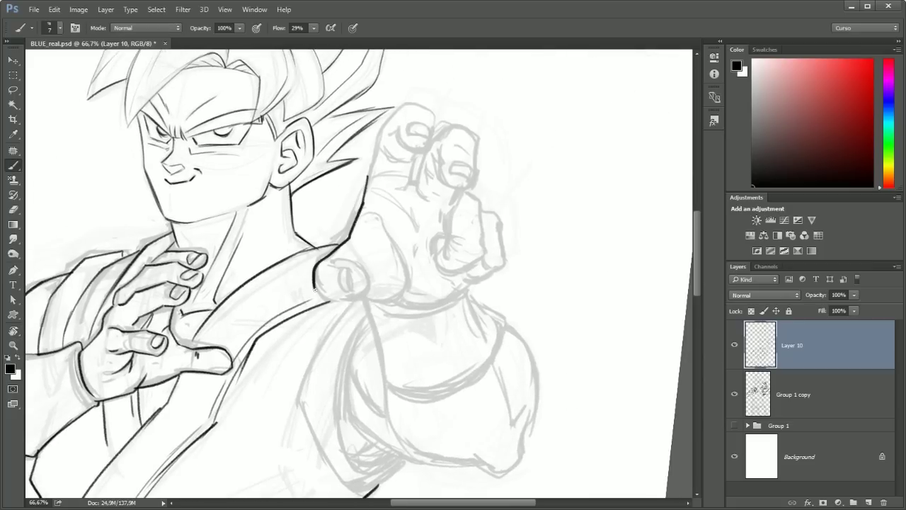
pyautogui.moveTo(315, 263)
pyautogui.mouseDown()
pyautogui.moveTo(327, 306)
pyautogui.moveTo(365, 290)
pyautogui.mouseUp()
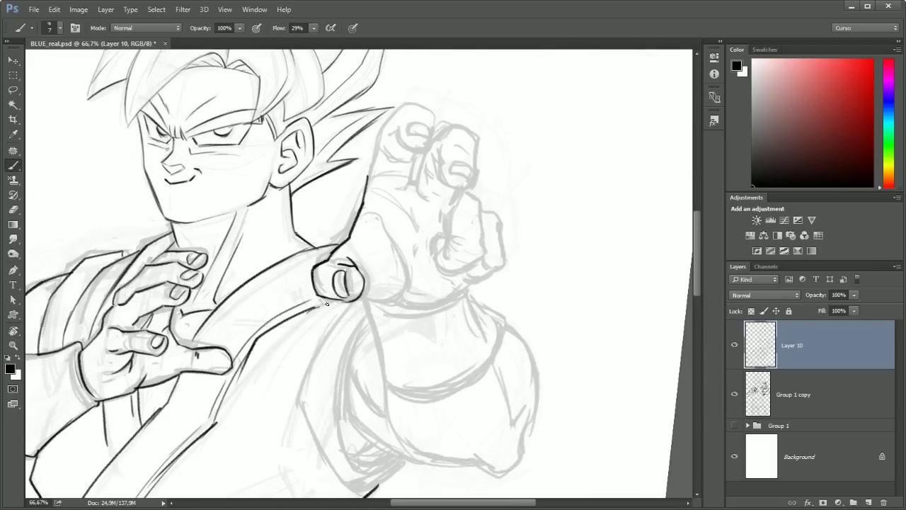
pyautogui.moveTo(393, 300)
pyautogui.mouseDown()
pyautogui.moveTo(363, 219)
pyautogui.moveTo(421, 241)
pyautogui.moveTo(447, 230)
pyautogui.moveTo(481, 266)
pyautogui.moveTo(479, 209)
pyautogui.moveTo(500, 238)
pyautogui.mouseUp()
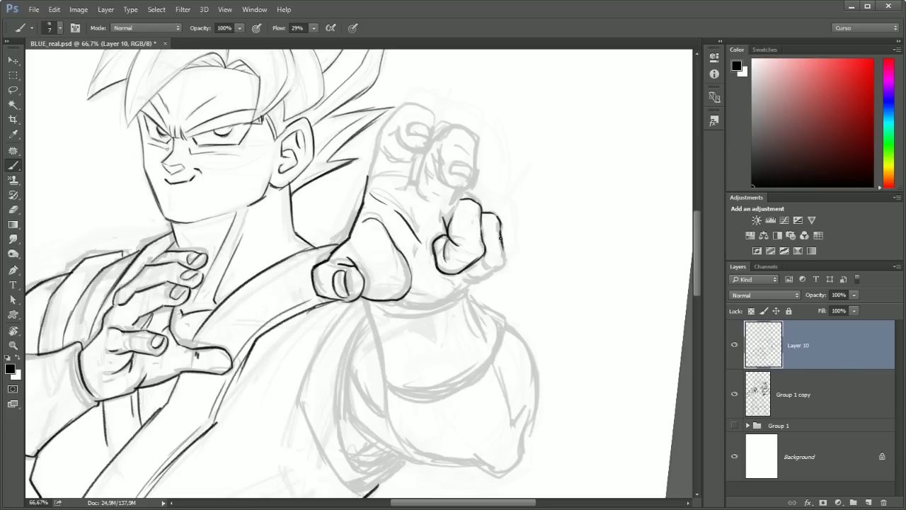
# Rotate the canvas back and ink the raised hand's two upper fingers with their fingernails.
pyautogui.press('r')
pyautogui.moveTo(387, 305)
pyautogui.mouseDown()
pyautogui.moveTo(340, 333)
pyautogui.moveTo(360, 356)
pyautogui.moveTo(344, 141)
pyautogui.mouseUp()
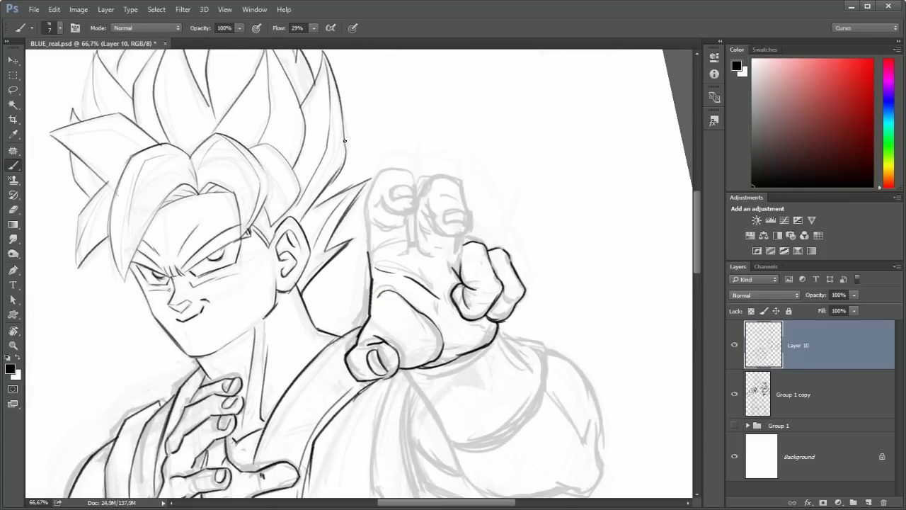
pyautogui.moveTo(414, 205); pyautogui.dragTo(377, 197)
pyautogui.moveTo(387, 227); pyautogui.dragTo(405, 225)
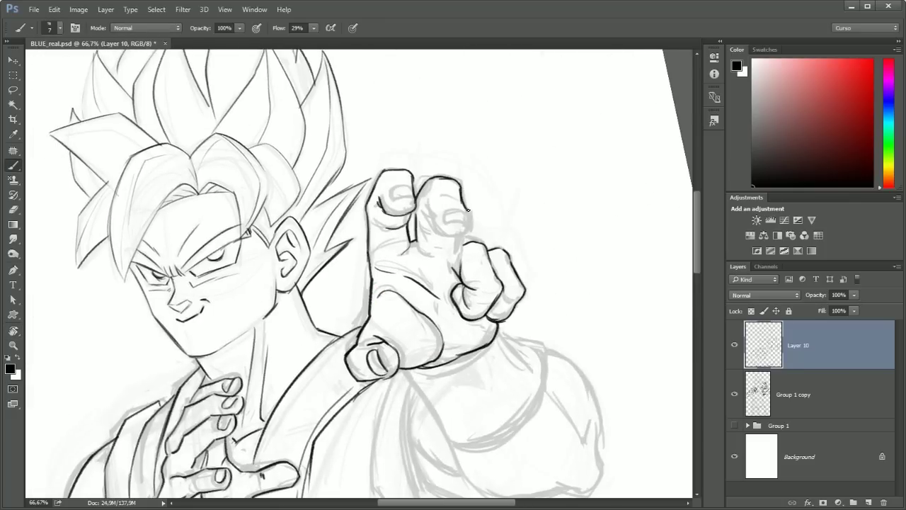
pyautogui.hotkey('ctrl', 'z')
pyautogui.moveTo(462, 185); pyautogui.dragTo(458, 208)
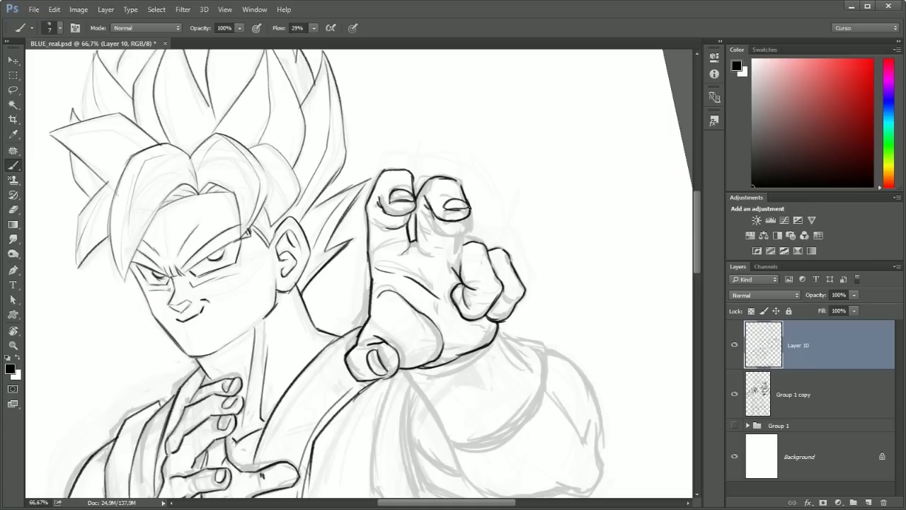
# Finish the raised hand's second upper finger, erasing its fingertip and redrawing the outline and crease lines.
pyautogui.moveTo(454, 243); pyautogui.dragTo(427, 257)
pyautogui.press('r')
pyautogui.hotkey('ctrl', '-')
pyautogui.press('Escape')
pyautogui.hotkey('ctrl', '+')
pyautogui.press('e')
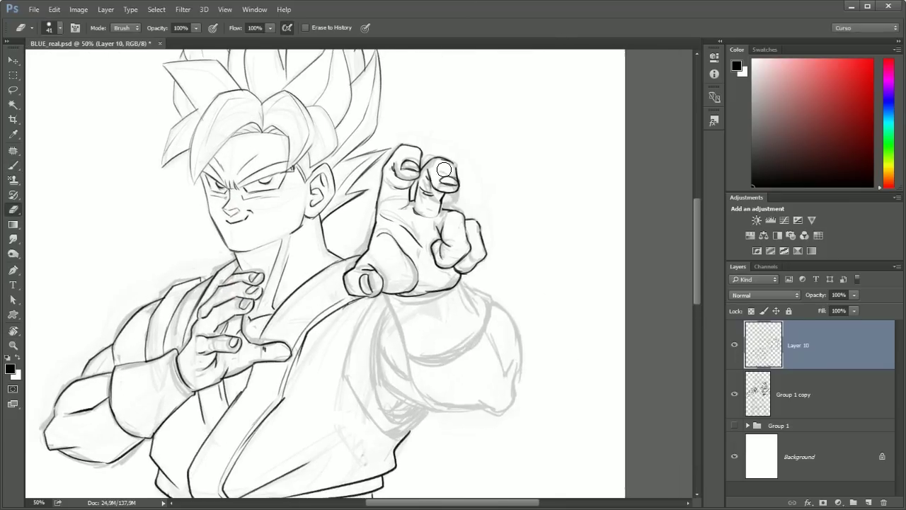
pyautogui.press('b')
pyautogui.moveTo(443, 168)
pyautogui.mouseDown()
pyautogui.moveTo(428, 193)
pyautogui.moveTo(434, 164)
pyautogui.mouseUp()
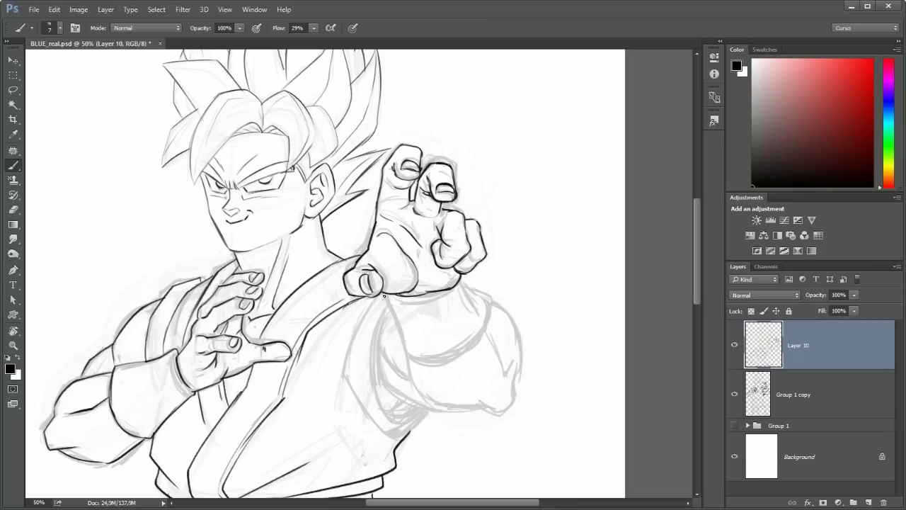
# Rotate the canvas and ink the raised arm's wristband and the outer edge and underside of the forearm.
pyautogui.press('r')
pyautogui.moveTo(481, 296); pyautogui.dragTo(414, 261)
pyautogui.scroll(-3, 414, 269)
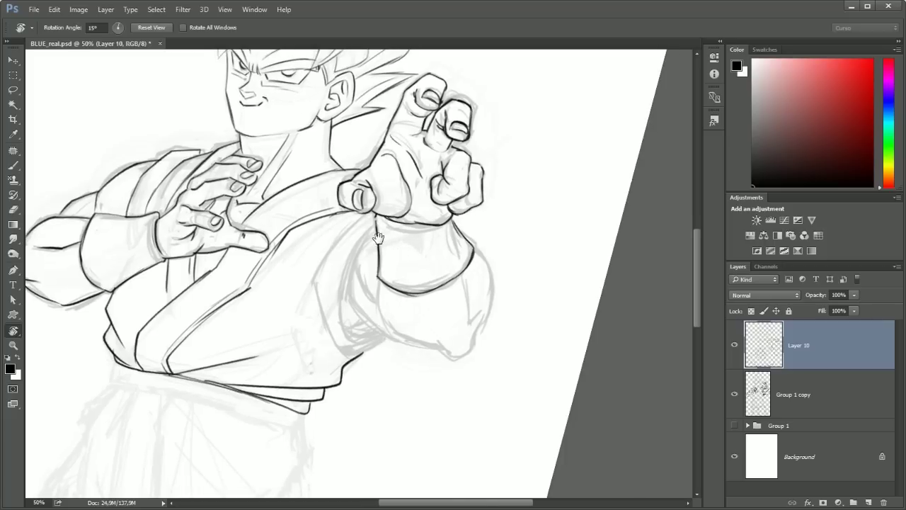
pyautogui.press('b')
pyautogui.moveTo(485, 263); pyautogui.dragTo(476, 338)
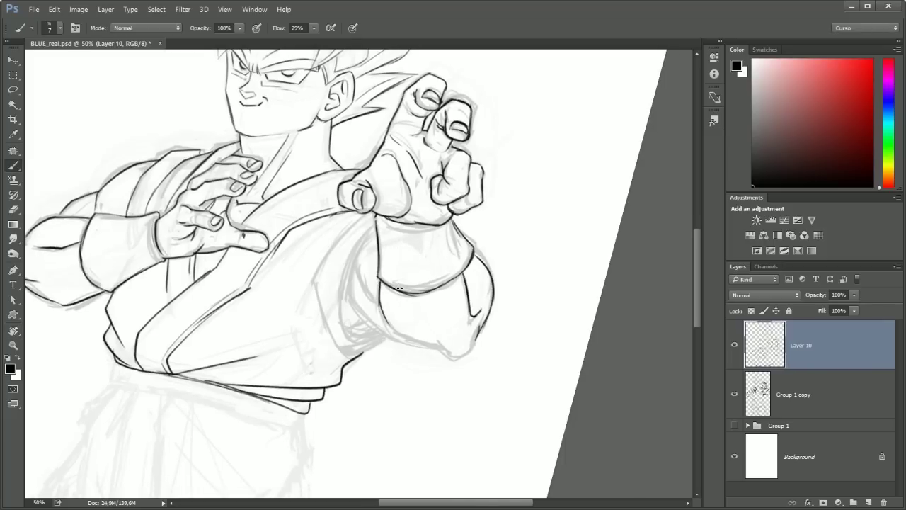
pyautogui.moveTo(352, 289)
pyautogui.mouseDown()
pyautogui.moveTo(395, 334)
pyautogui.moveTo(446, 352)
pyautogui.mouseUp()
# Rotate the canvas back, ink the curved sleeve edges around the raised arm's armhole, and fill the gap beneath the arm with black.
pyautogui.moveTo(358, 267)
pyautogui.mouseDown()
pyautogui.moveTo(347, 333)
pyautogui.moveTo(339, 297)
pyautogui.moveTo(320, 272)
pyautogui.mouseUp()
pyautogui.press('r')
pyautogui.moveTo(322, 232)
pyautogui.mouseDown()
pyautogui.moveTo(323, 304)
pyautogui.moveTo(272, 283)
pyautogui.mouseUp()
pyautogui.moveTo(297, 224); pyautogui.dragTo(267, 303)
pyautogui.moveTo(327, 218)
pyautogui.mouseDown()
pyautogui.moveTo(324, 296)
pyautogui.moveTo(405, 337)
pyautogui.mouseUp()
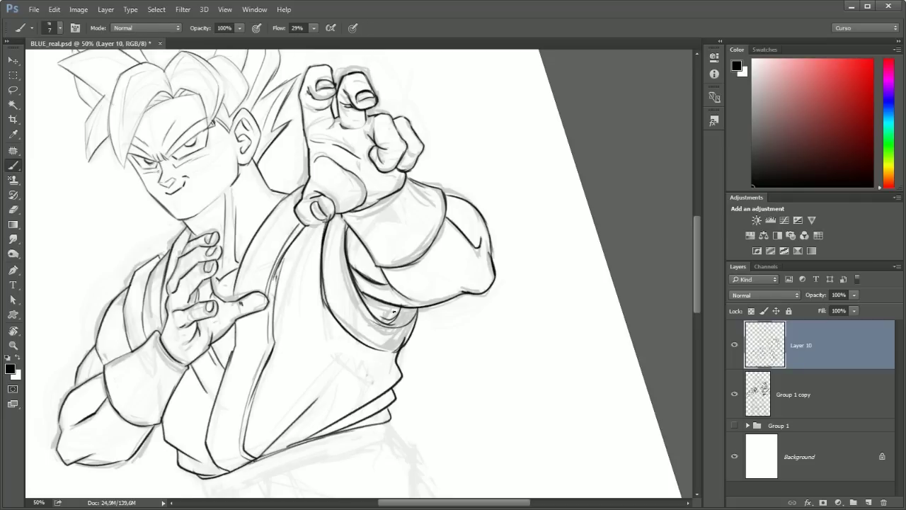
pyautogui.moveTo(394, 314); pyautogui.dragTo(400, 310)
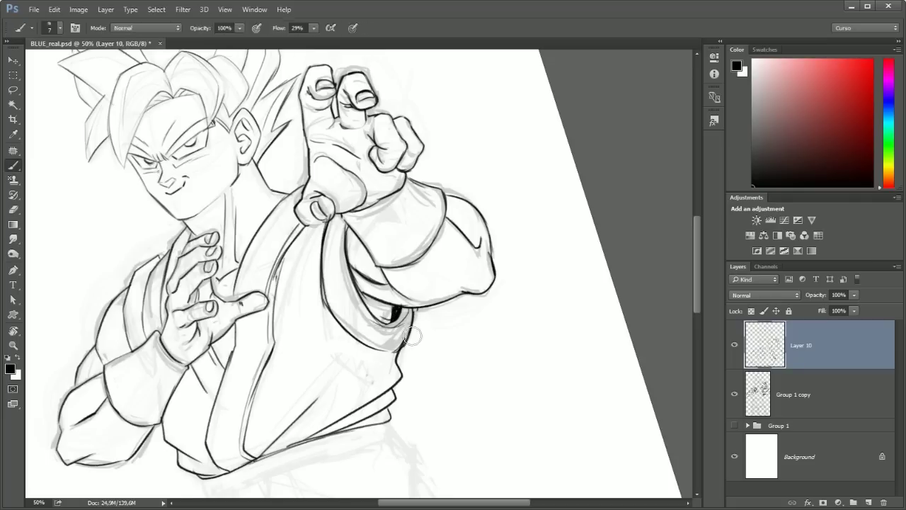
# Show Group 1 and toggle its Layer 9 and Layer 4 to examine the reference and lower-body sketch, then hide the group again.
pyautogui.press('r')
pyautogui.press('Escape')
pyautogui.scroll(-10, 390, 354)
pyautogui.hotkey('ctrl', '+')
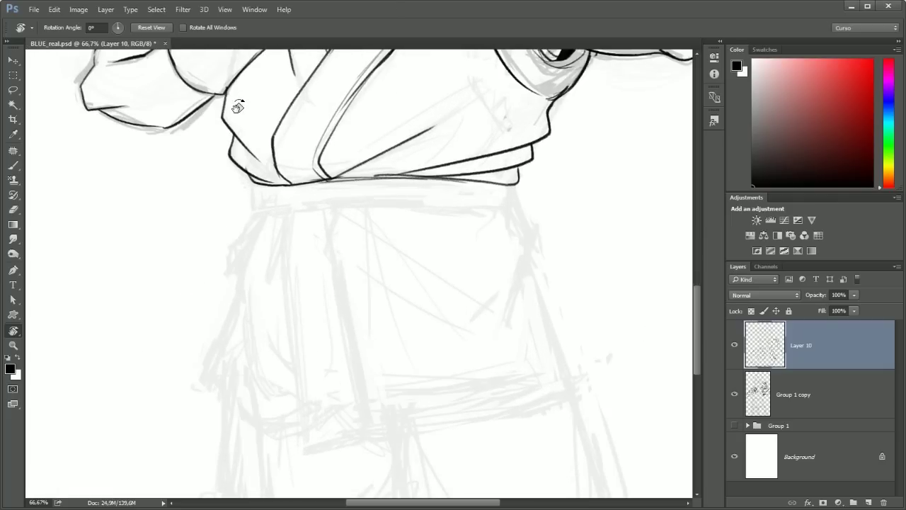
pyautogui.click(733, 426)
pyautogui.hotkey('ctrl', '-')
pyautogui.hotkey('ctrl', '-')
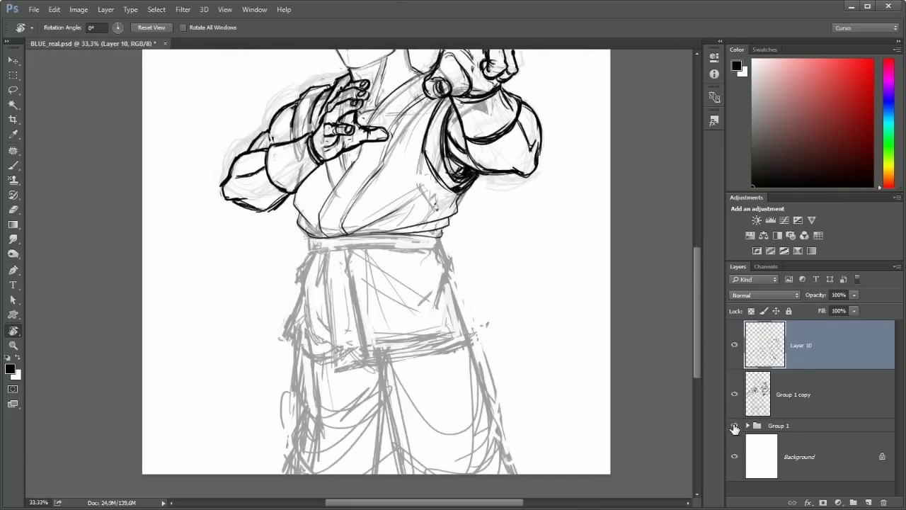
pyautogui.click(747, 426)
pyautogui.click(777, 429)
pyautogui.scroll(-5, 777, 434)
pyautogui.click(735, 325)
pyautogui.scroll(3, 375, 283)
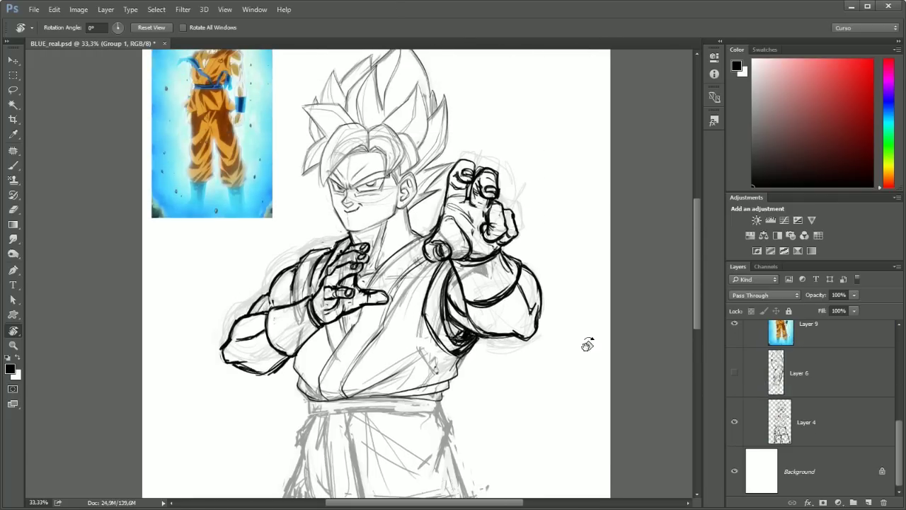
pyautogui.click(736, 326)
pyautogui.click(733, 422)
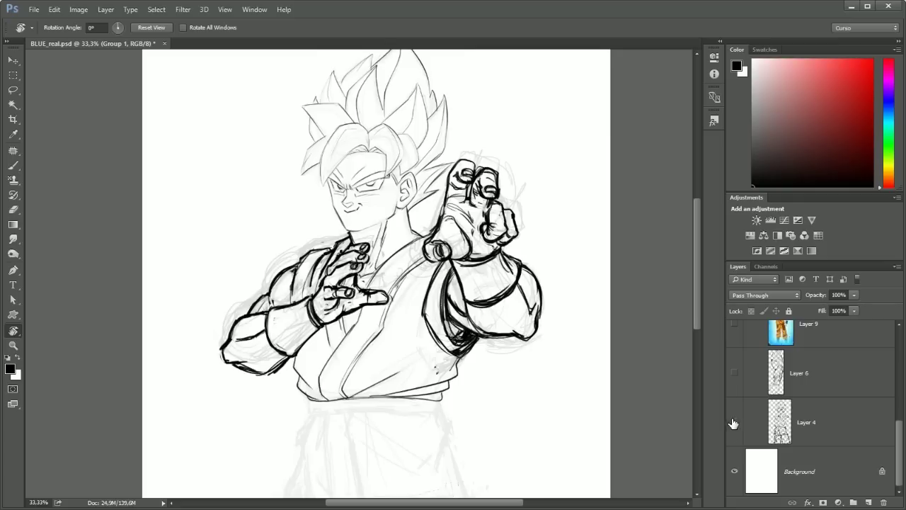
pyautogui.click(733, 422)
pyautogui.scroll(3, 786, 375)
pyautogui.scroll(2, 743, 429)
pyautogui.click(737, 427)
pyautogui.click(744, 426)
# Return to Layer 10 and ink the belt's hanging end with two long side edges and a closing lower edge.
pyautogui.hotkey('ctrl', '+')
pyautogui.scroll(-5, 455, 168)
pyautogui.press('b')
pyautogui.hotkey('alt', ']')
pyautogui.hotkey('alt', ']')
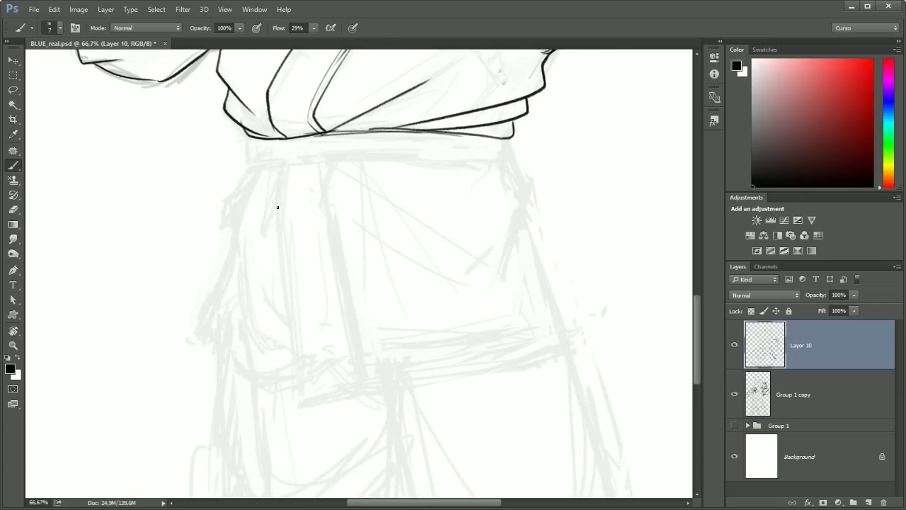
pyautogui.moveTo(281, 165); pyautogui.dragTo(302, 406)
pyautogui.moveTo(320, 162); pyautogui.dragTo(365, 389)
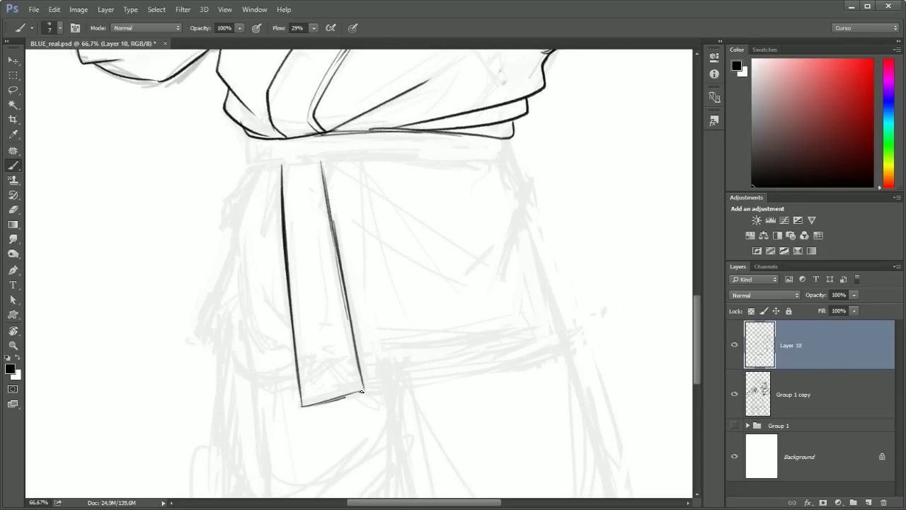
# Ink the outline of the gi's skirt on both sides of the hanging belt end, including its curved hem.
pyautogui.moveTo(544, 263); pyautogui.dragTo(574, 345)
pyautogui.moveTo(365, 390); pyautogui.dragTo(473, 396)
pyautogui.moveTo(494, 389); pyautogui.dragTo(571, 344)
pyautogui.moveTo(251, 170)
pyautogui.mouseDown()
pyautogui.moveTo(231, 229)
pyautogui.moveTo(249, 382)
pyautogui.mouseUp()
pyautogui.moveTo(208, 338); pyautogui.dragTo(302, 386)
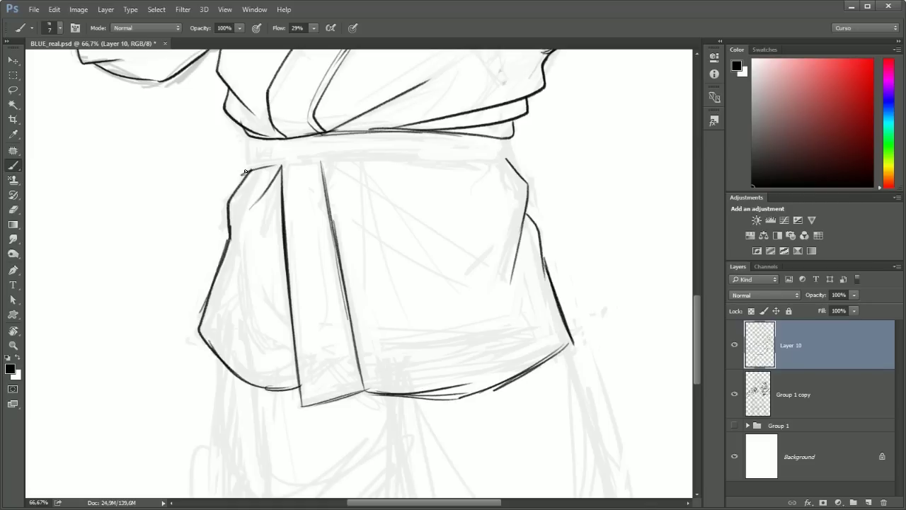
# Rotate the canvas and ink the belt's lower edge across the waist.
pyautogui.moveTo(370, 218); pyautogui.dragTo(425, 177)
pyautogui.moveTo(206, 297); pyautogui.dragTo(319, 150)
pyautogui.moveTo(255, 241); pyautogui.dragTo(350, 77)
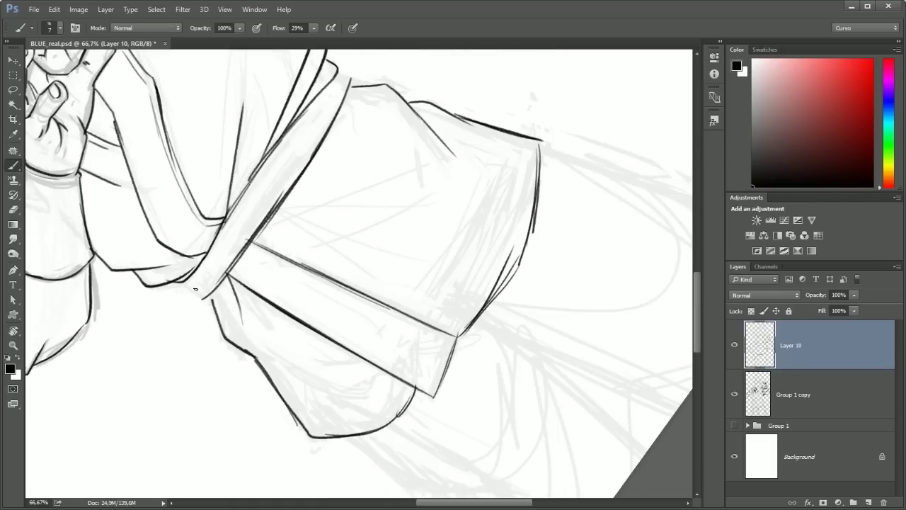
pyautogui.moveTo(315, 210)
pyautogui.mouseDown()
pyautogui.moveTo(410, 284)
pyautogui.moveTo(479, 386)
pyautogui.moveTo(482, 195)
pyautogui.mouseUp()
# Rotate the canvas and ink the left trouser leg's outer edge, its bulge at the knee and the diagonal fold.
pyautogui.press('r')
pyautogui.moveTo(493, 395)
pyautogui.mouseDown()
pyautogui.moveTo(472, 192)
pyautogui.moveTo(299, 202)
pyautogui.moveTo(154, 185)
pyautogui.mouseUp()
pyautogui.press('b')
pyautogui.moveTo(177, 133); pyautogui.dragTo(163, 294)
pyautogui.moveTo(146, 261); pyautogui.dragTo(146, 375)
pyautogui.moveTo(304, 284); pyautogui.dragTo(152, 375)
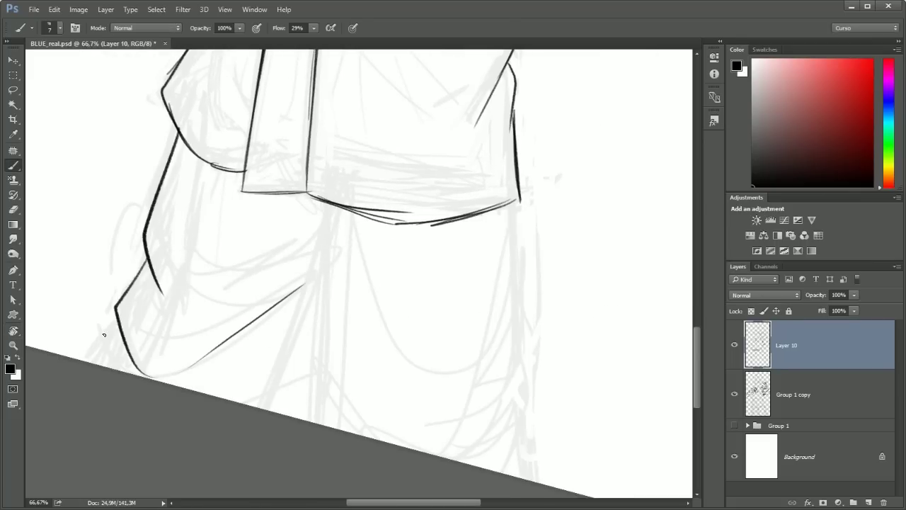
# Ink the trousers' inner leg lines below the crotch and the right leg's lower outer edge with its knee fold.
pyautogui.moveTo(328, 206); pyautogui.dragTo(288, 306)
pyautogui.moveTo(317, 283); pyautogui.dragTo(312, 421)
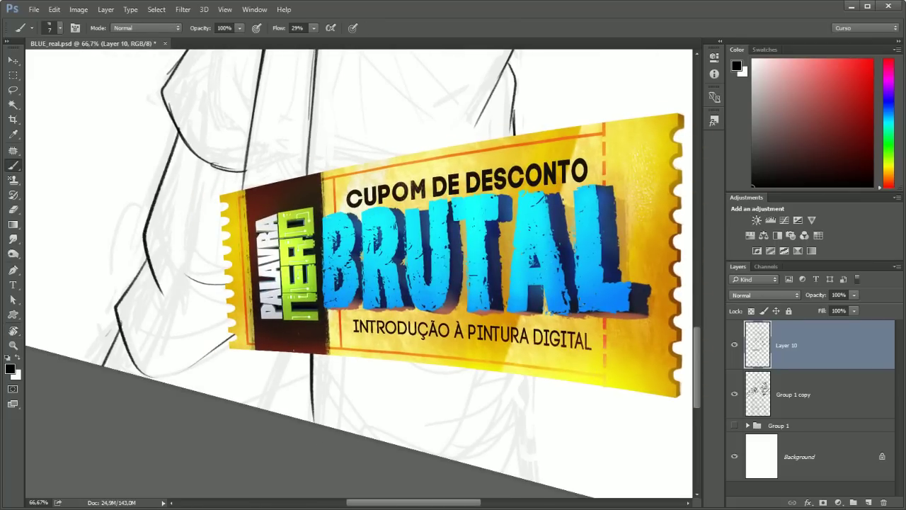
pyautogui.moveTo(510, 375); pyautogui.dragTo(454, 455)
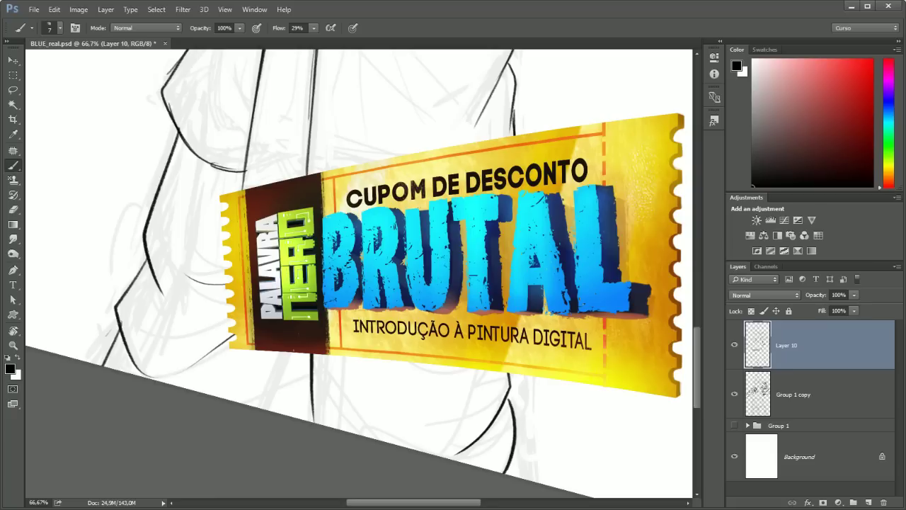
# Reset the canvas rotation, undo the last stroke, and open the Eraser's brush settings for cleaning up the upper body.
pyautogui.hotkey('ctrl', '-')
pyautogui.hotkey('ctrl', '-')
pyautogui.hotkey('ctrl', '-')
pyautogui.press('r')
pyautogui.press('Escape')
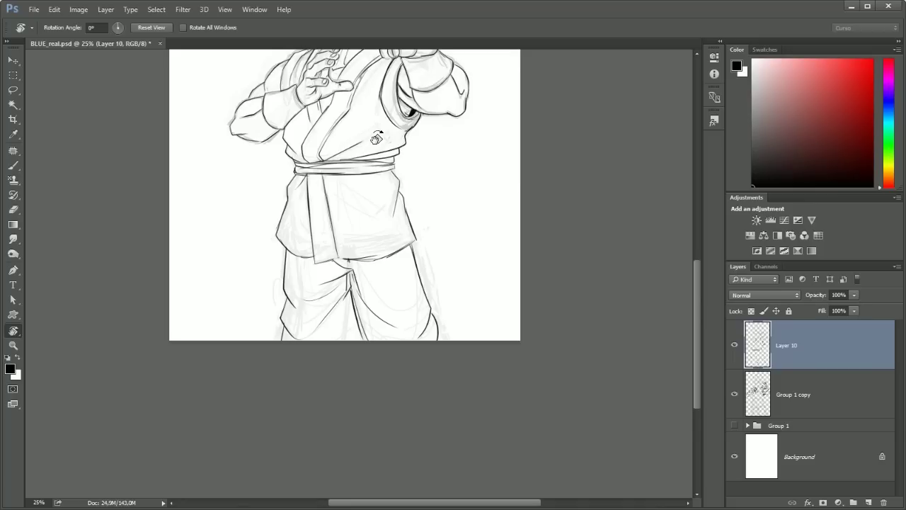
pyautogui.scroll(5, 383, 143)
pyautogui.scroll(4, 360, 354)
pyautogui.press('b')
pyautogui.hotkey('ctrl', 'z')
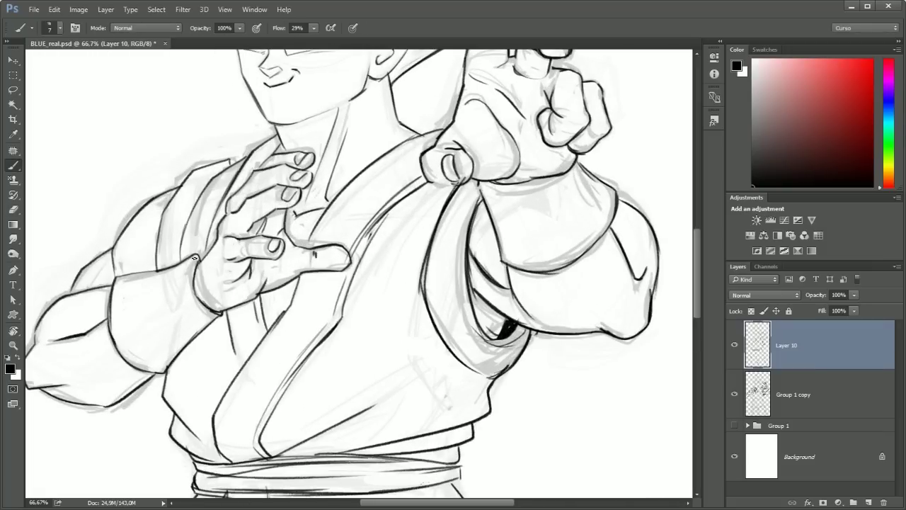
pyautogui.scroll(-4, 206, 262)
pyautogui.scroll(1, 203, 259)
pyautogui.scroll(-2, 206, 262)
pyautogui.scroll(4, 205, 262)
pyautogui.press('e')
pyautogui.rightClick(307, 139)
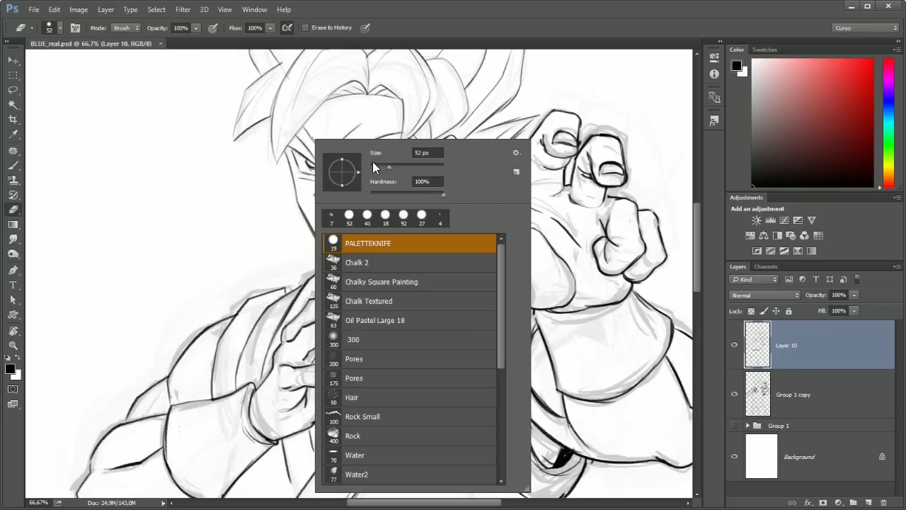